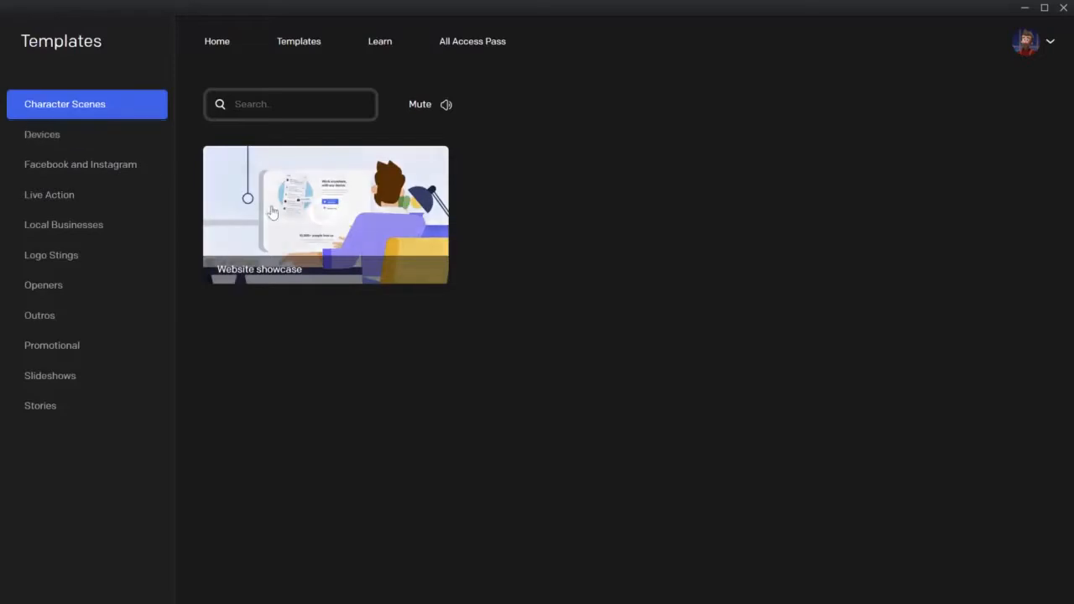
- Preview the Website showcase template in Character Scenes and the Macbook Display template in Devices
mouse_move(271, 212)
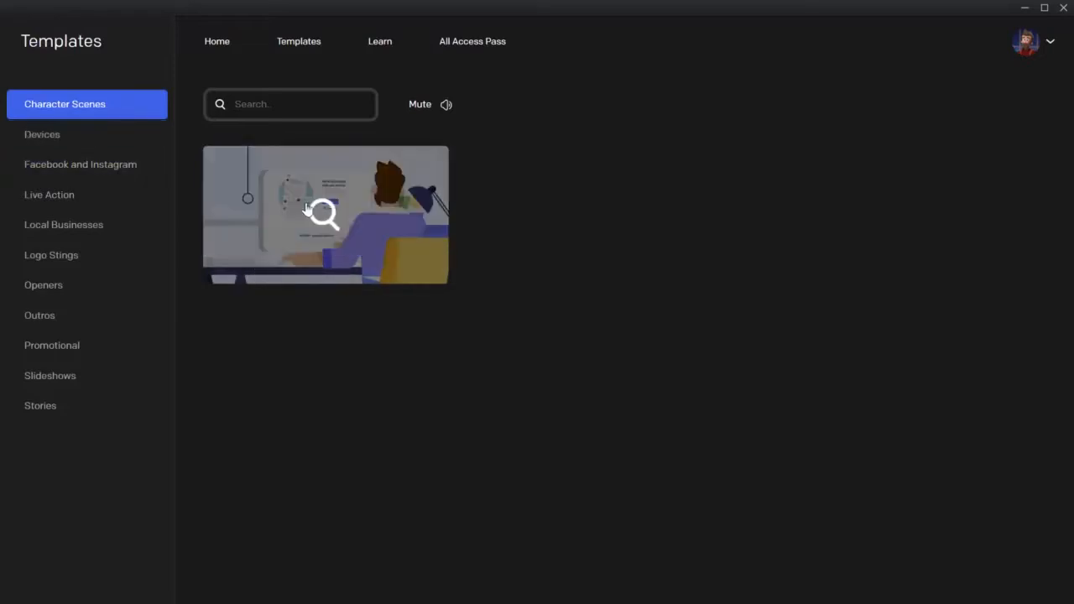
left_click(307, 211)
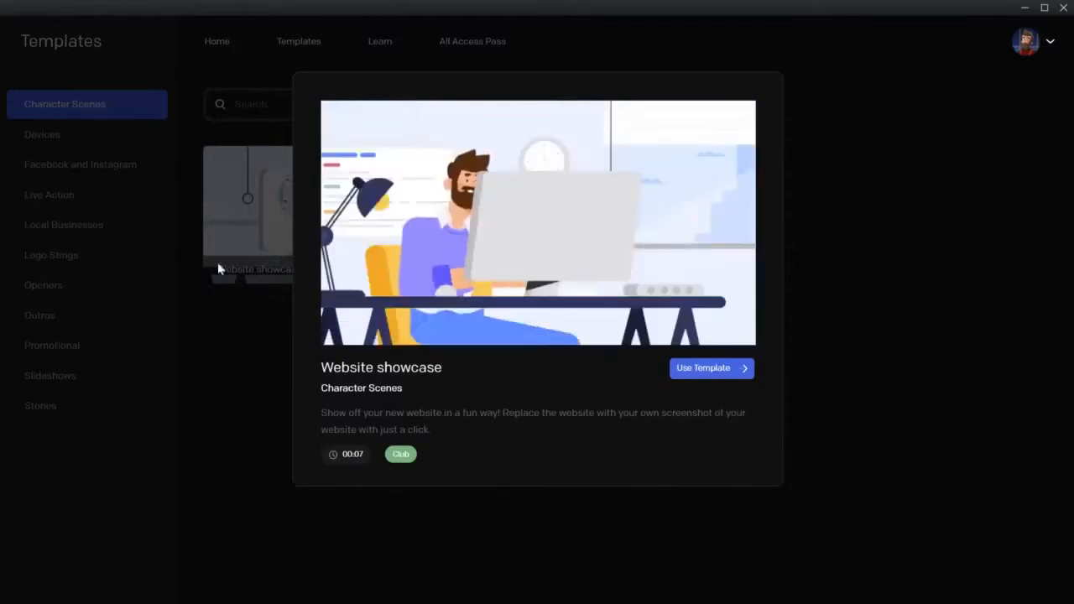
left_click(217, 265)
left_click(137, 144)
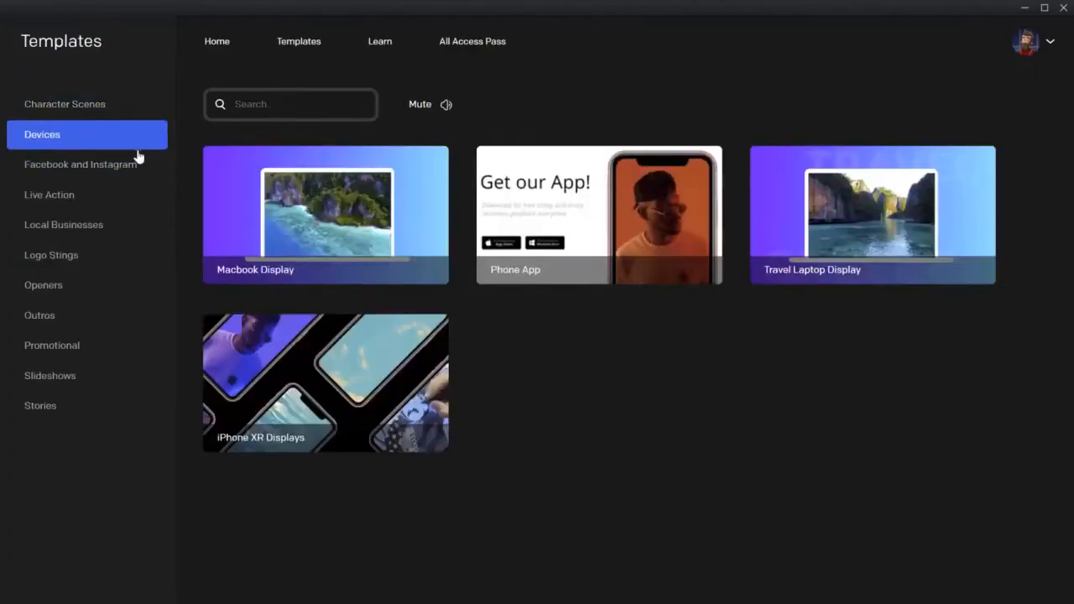
left_click(340, 213)
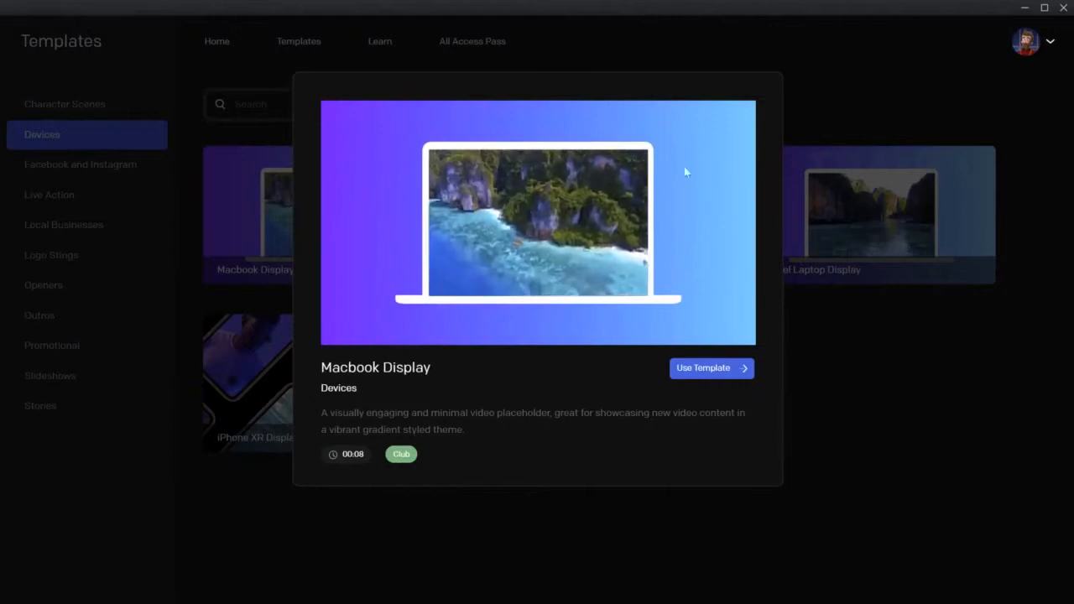
left_click(105, 176)
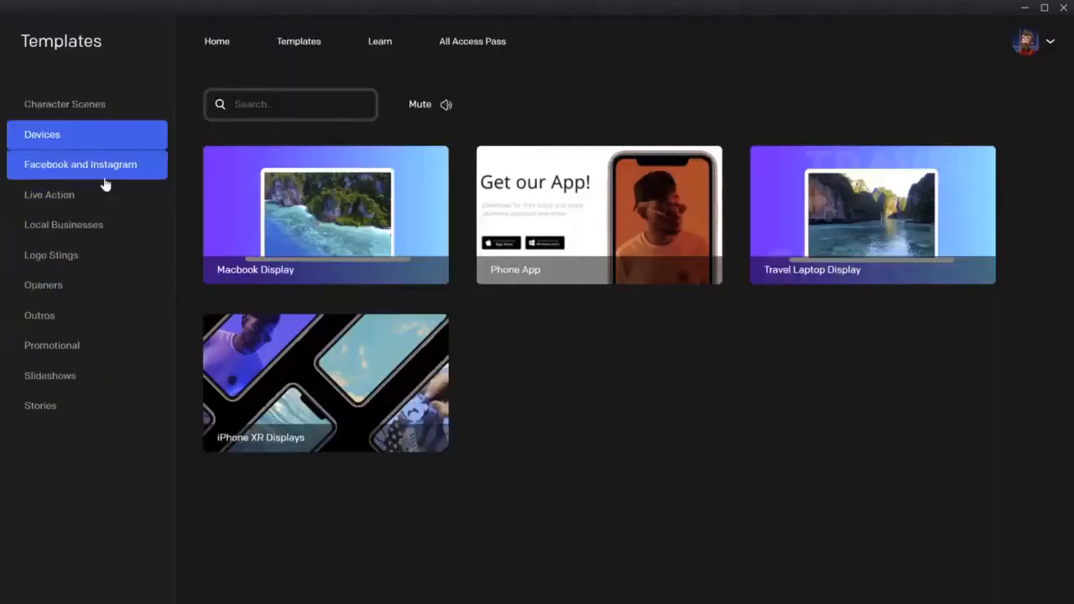
- Browse the Facebook and Instagram templates, previewing Video Agency and Simple General Ad
left_click(105, 176)
left_click(300, 238)
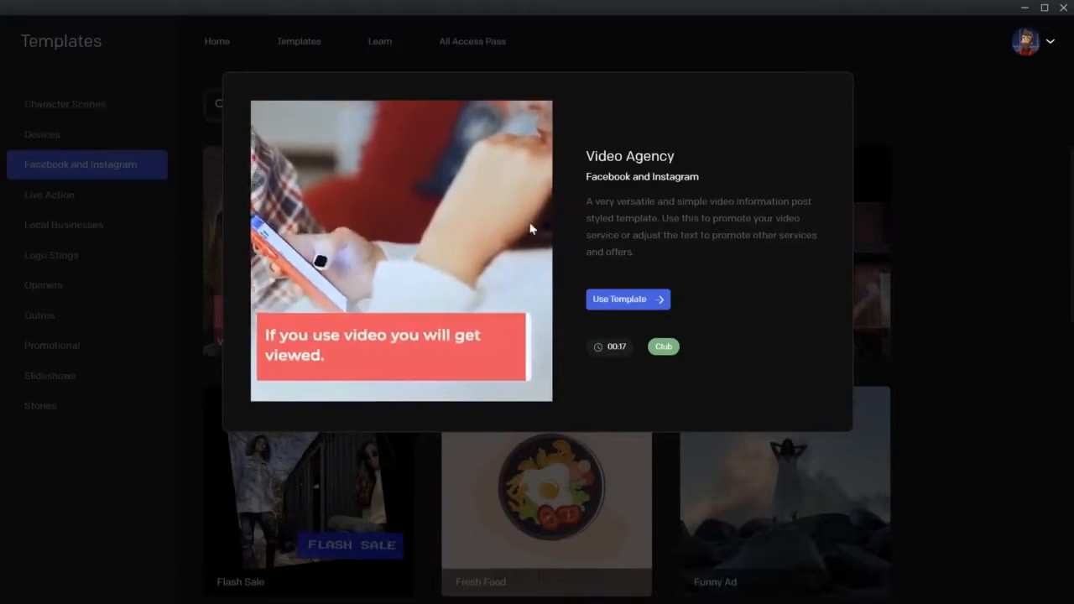
left_click(938, 194)
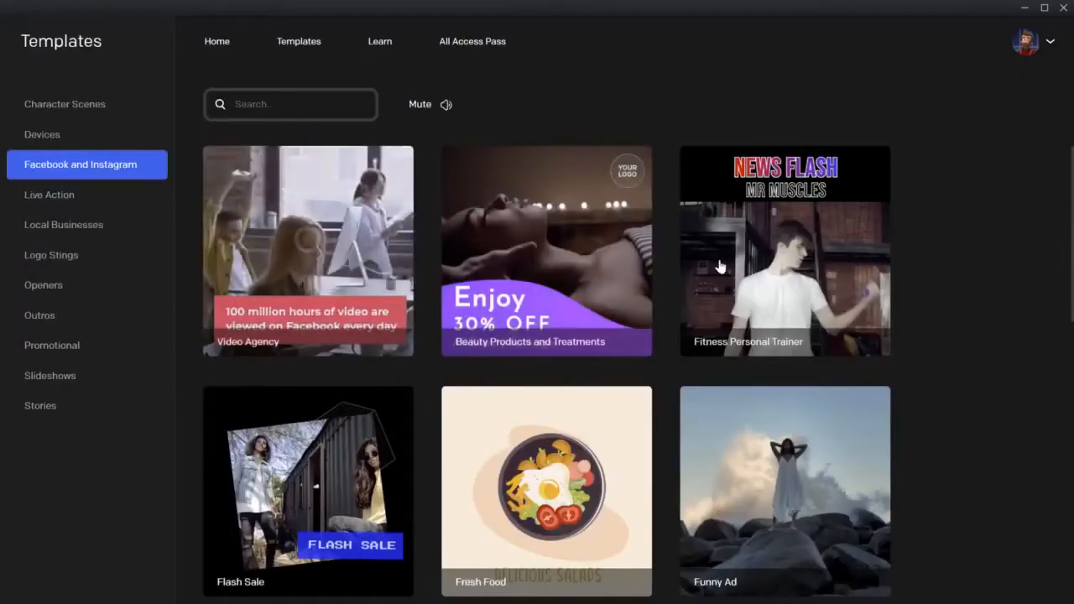
scroll(756, 260, "down", 4)
scroll(755, 286, "down", 3)
scroll(764, 285, "up", 2)
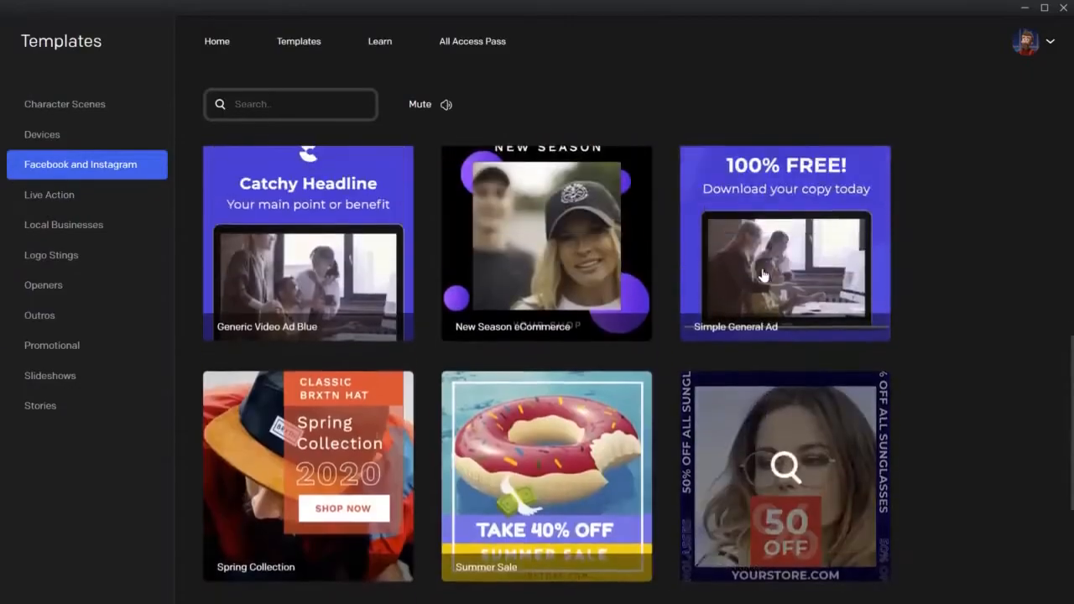
left_click(762, 276)
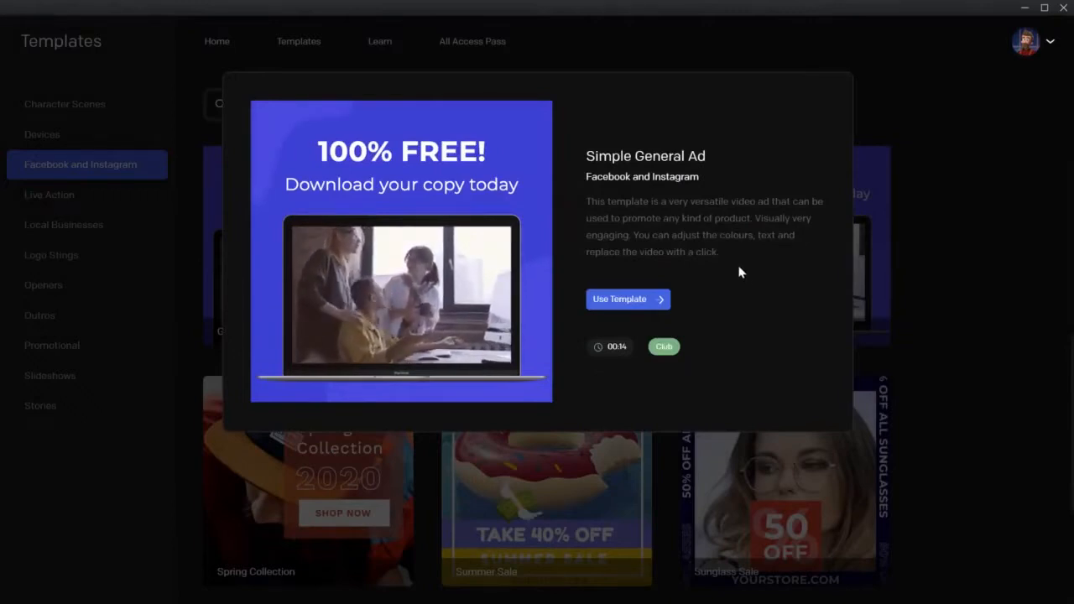
left_click(876, 252)
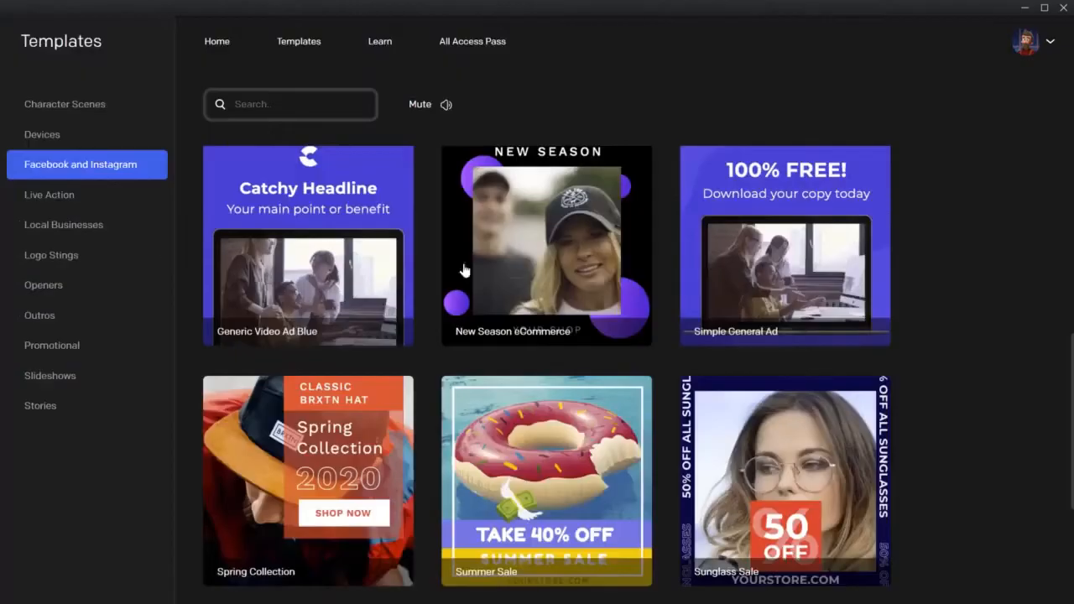
scroll(440, 245, "down", 3)
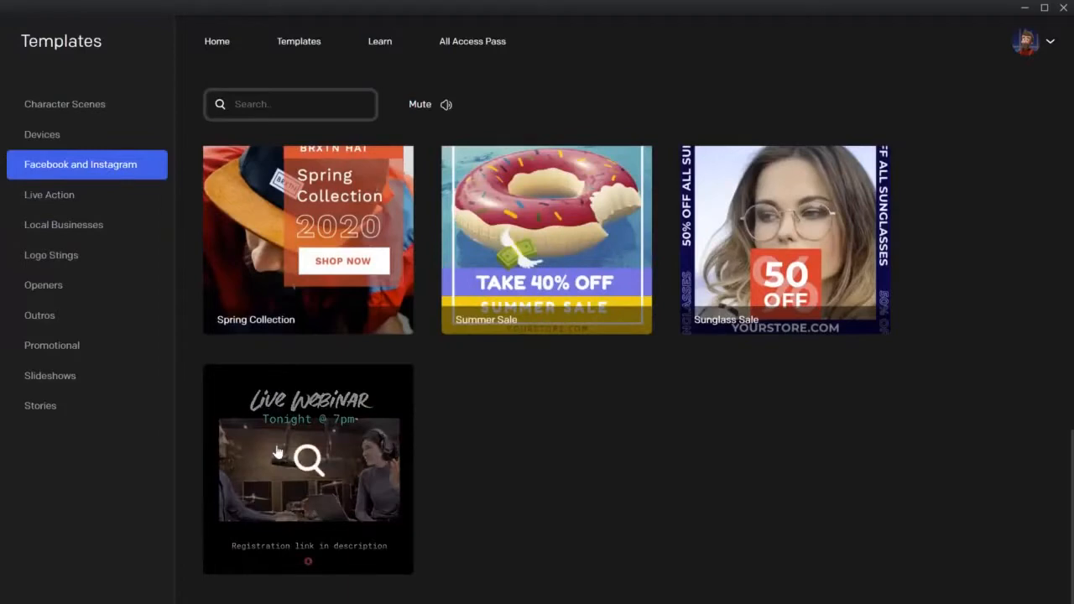
- Preview the Cute Photo Opener template in Live Action and the Elegant Restaurant Menu template in Local Businesses
left_click(95, 203)
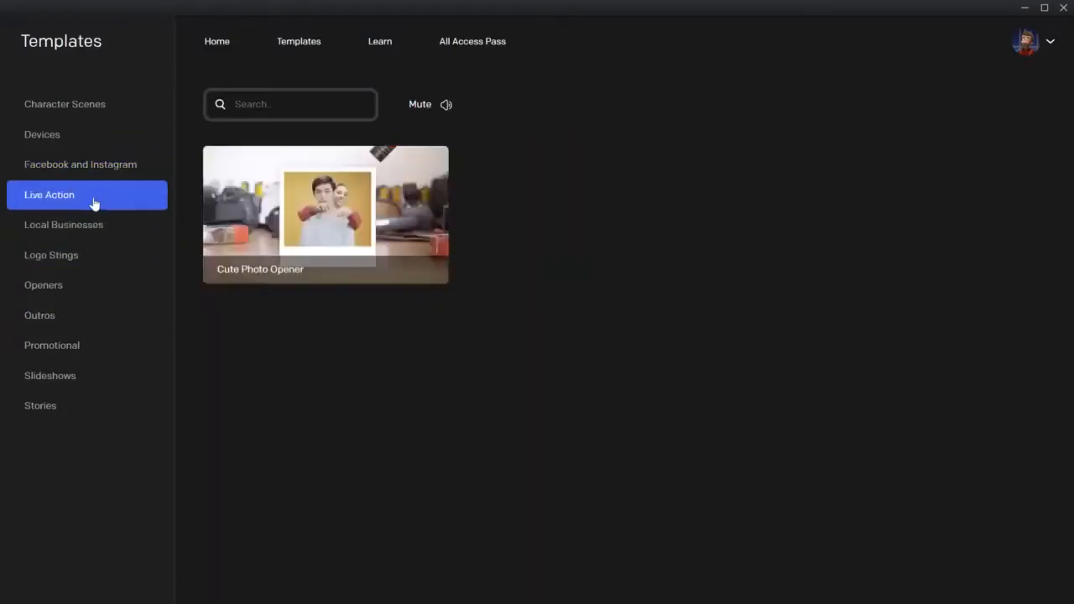
left_click(309, 208)
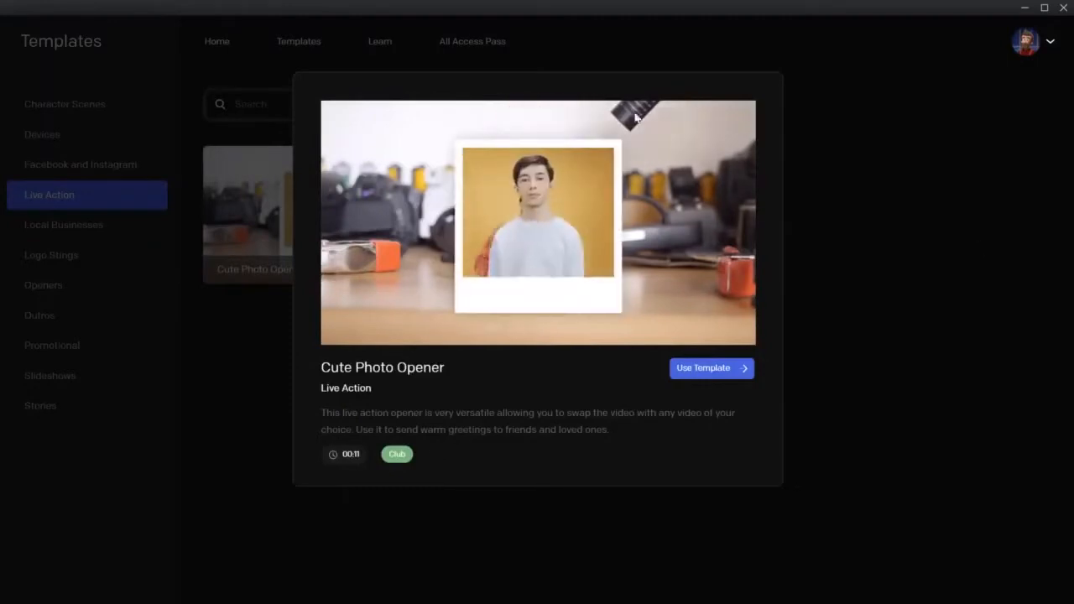
left_click(815, 232)
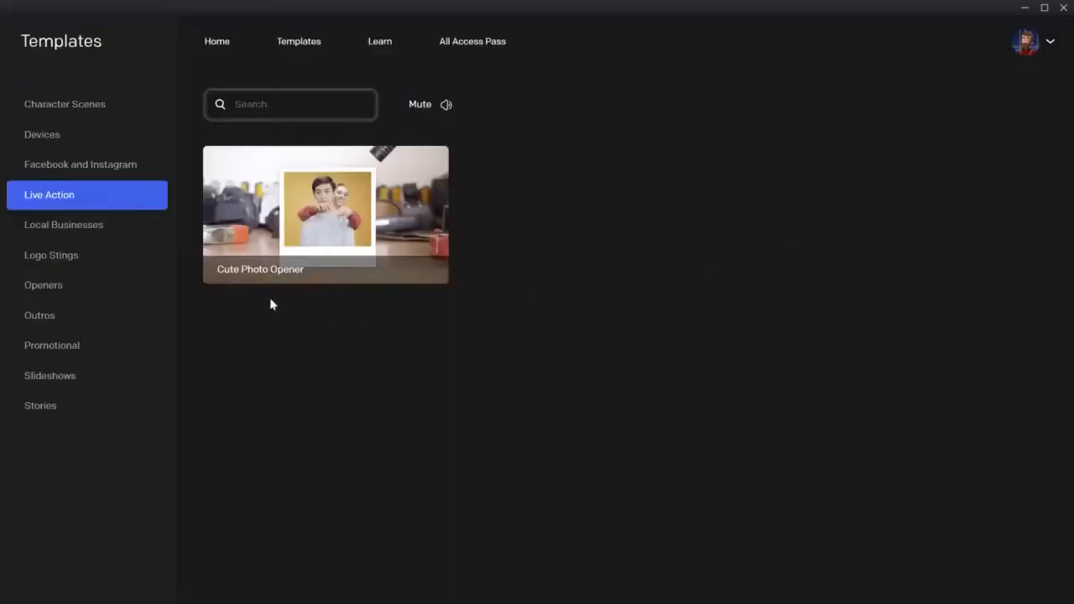
left_click(81, 222)
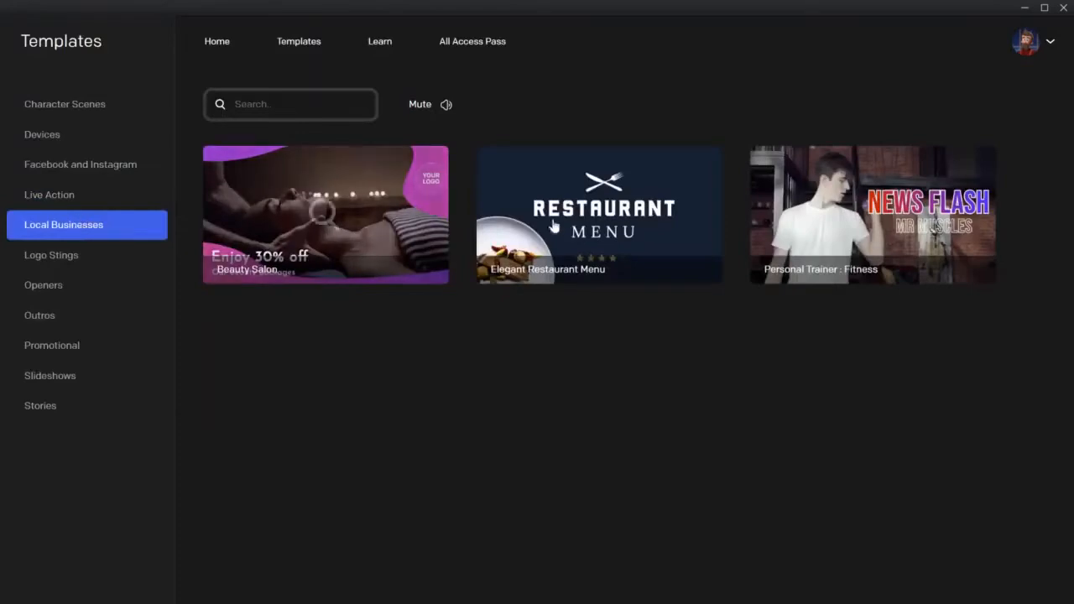
left_click(631, 225)
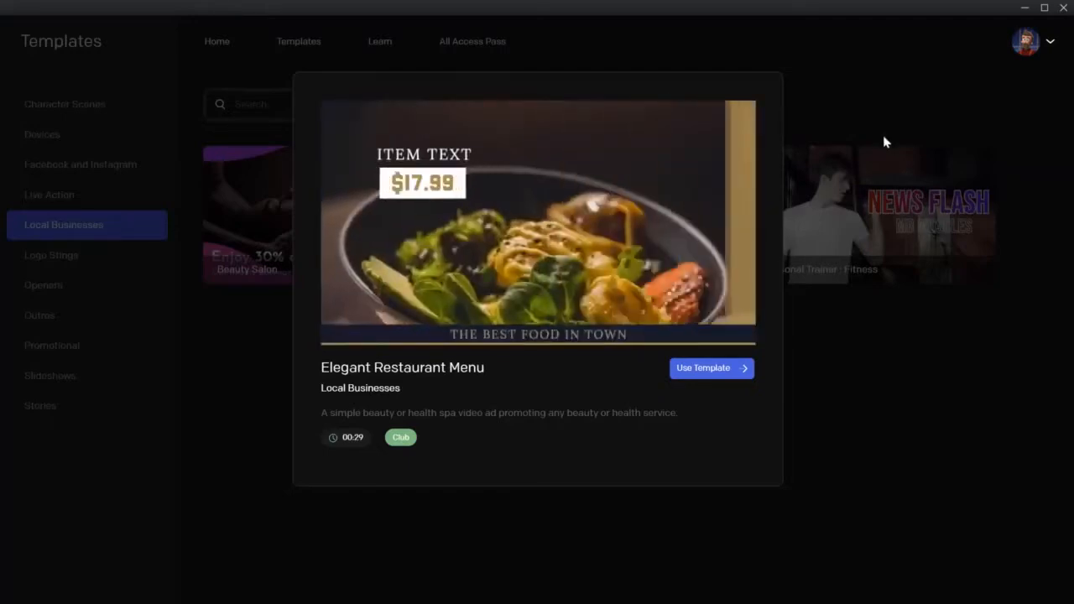
left_click(883, 135)
- Look through the Logo Stings, Openers, Outros, Promotional and Slideshows template categories
left_click(40, 256)
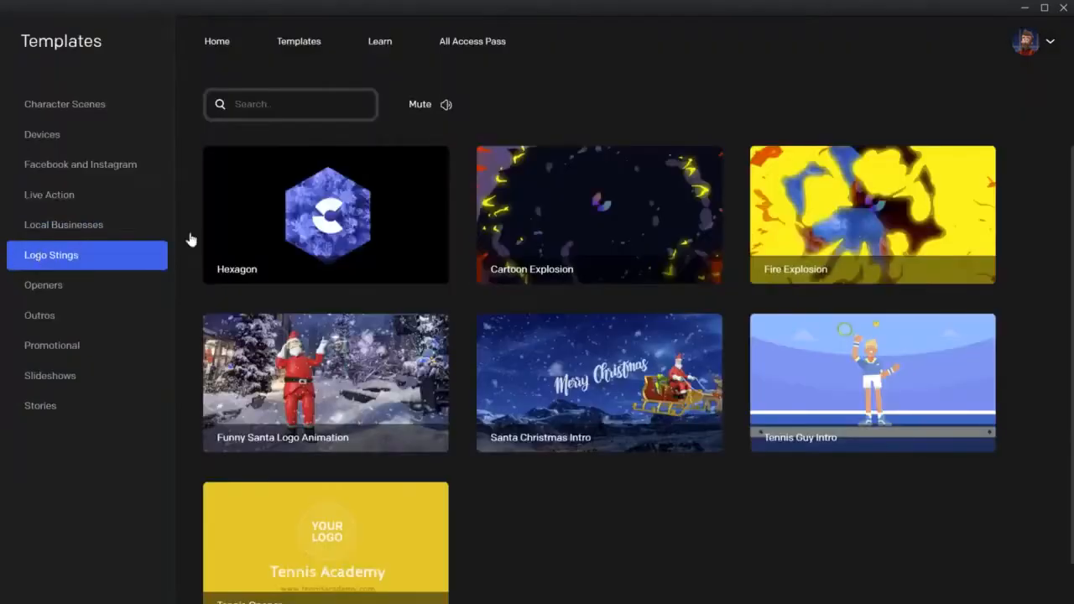
left_click(75, 290)
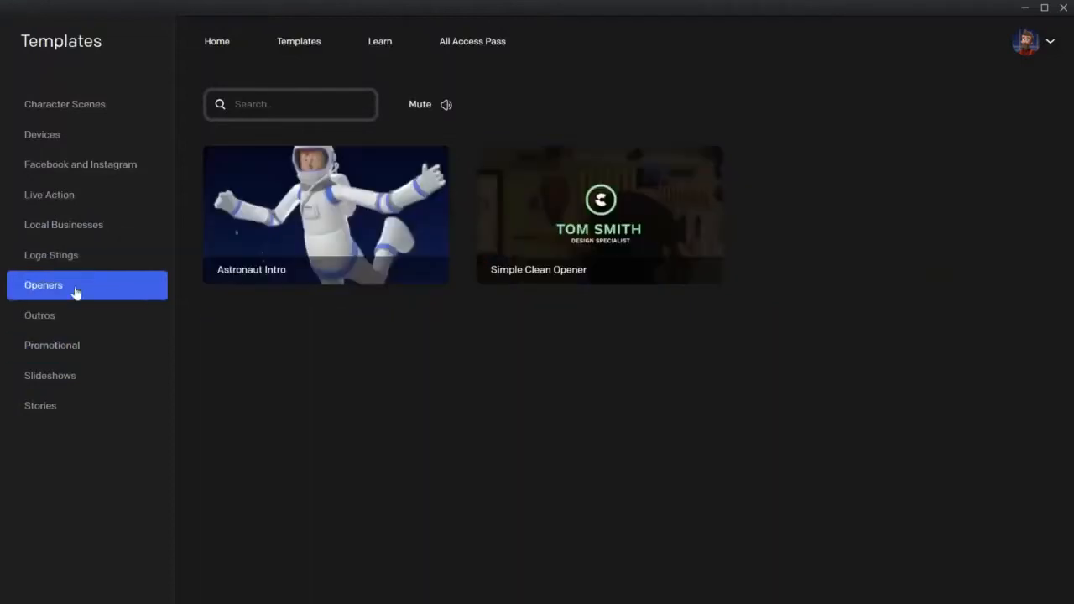
left_click(76, 319)
left_click(84, 344)
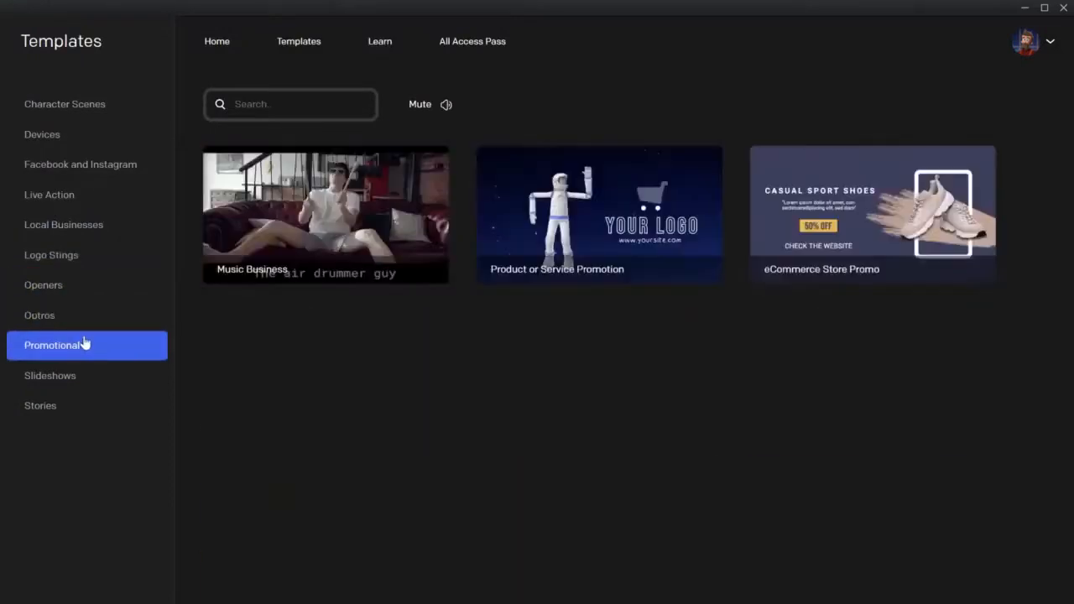
left_click(81, 375)
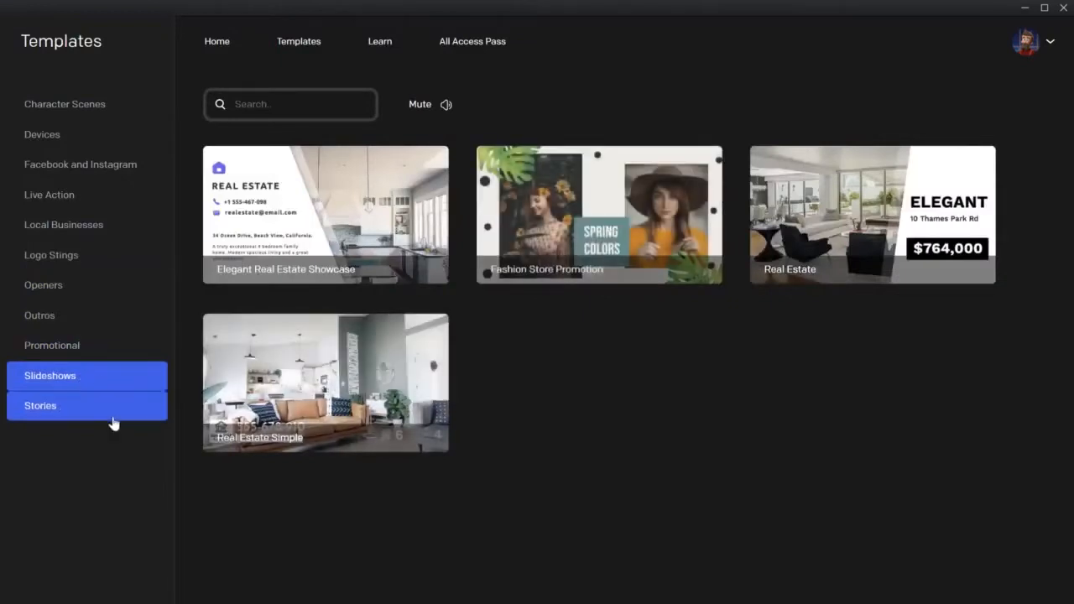
- Browse the Stories templates and start a project from the Facebook Live Event template
left_click(114, 423)
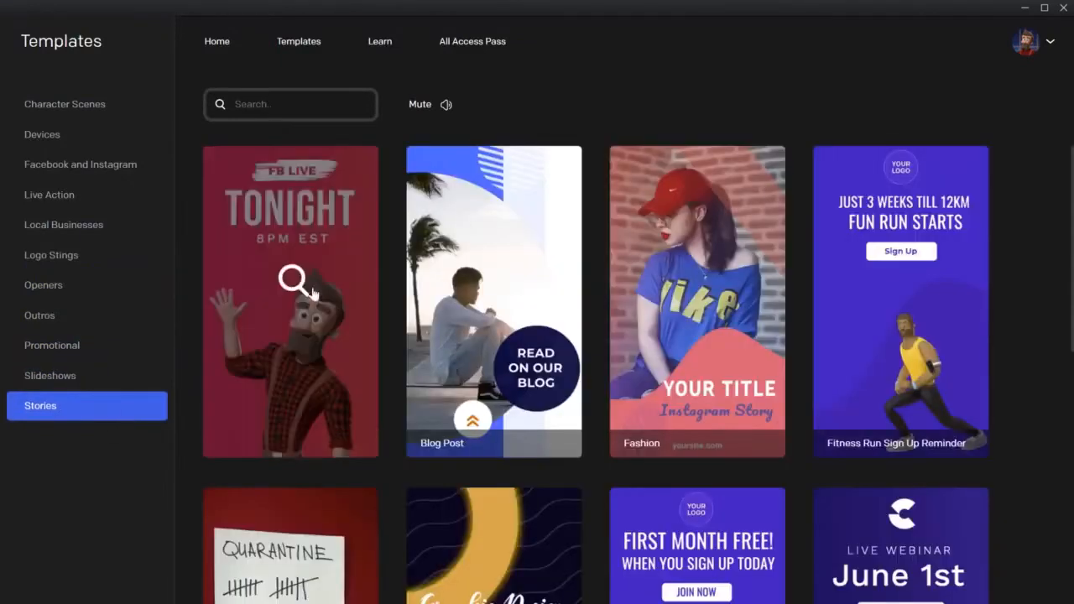
scroll(315, 290, "down", 4)
scroll(327, 294, "up", 4)
scroll(326, 293, "down", 7)
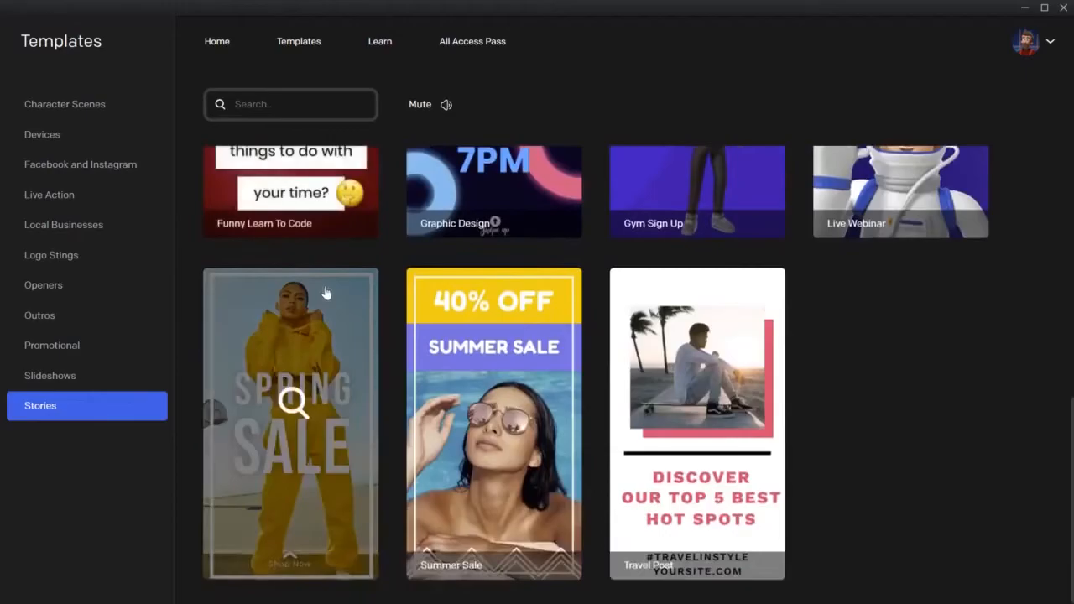
scroll(326, 292, "up", 7)
left_click(313, 293)
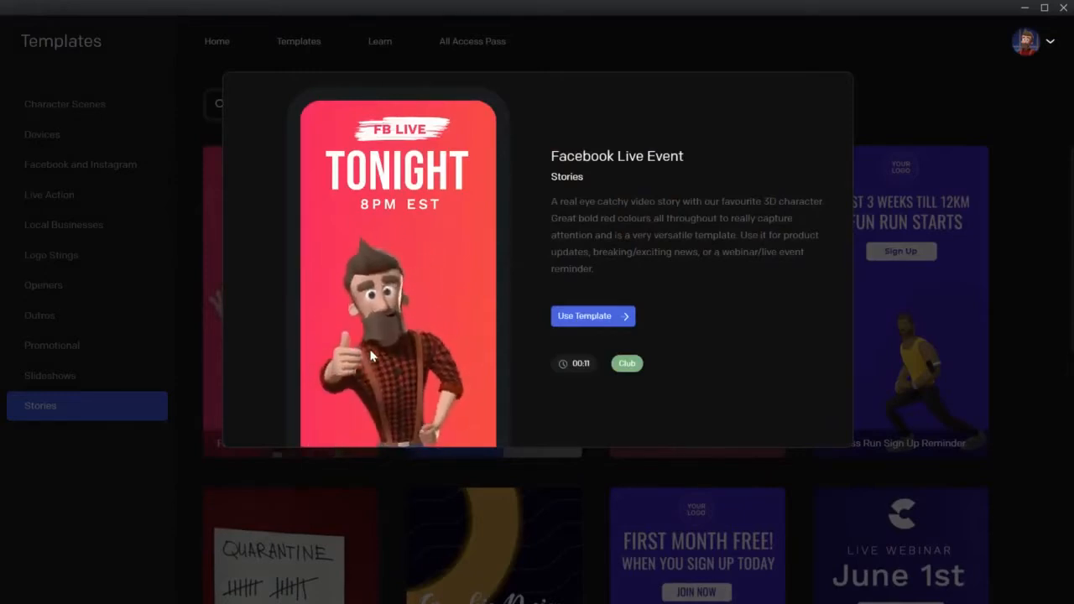
left_click(599, 316)
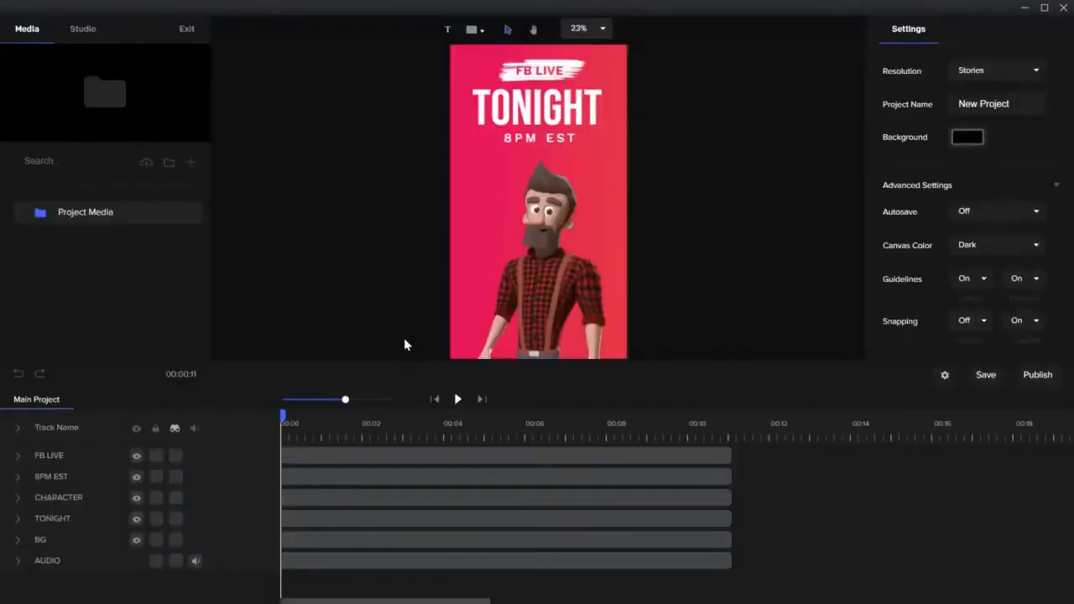
- Select the bearded character on the canvas and expand the CHARACTER track to show its actions
left_click(542, 279)
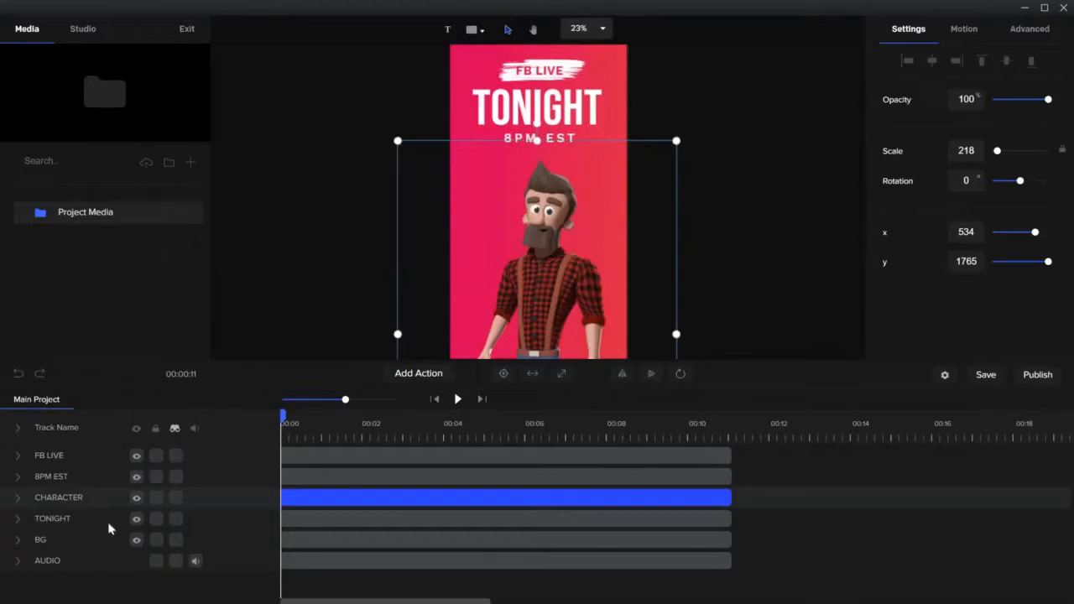
left_click(18, 499)
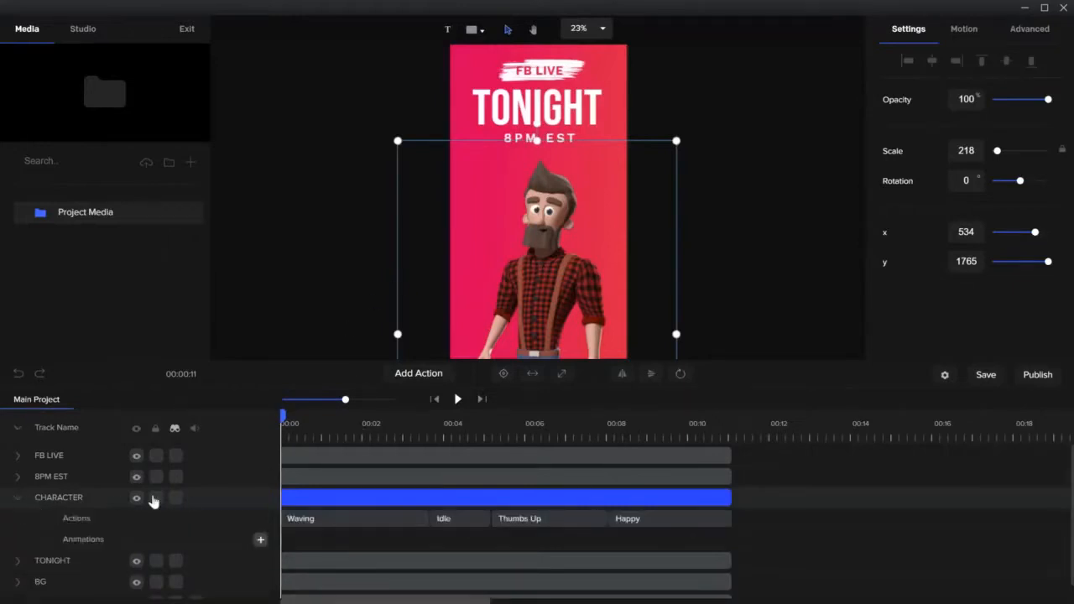
left_click(353, 520)
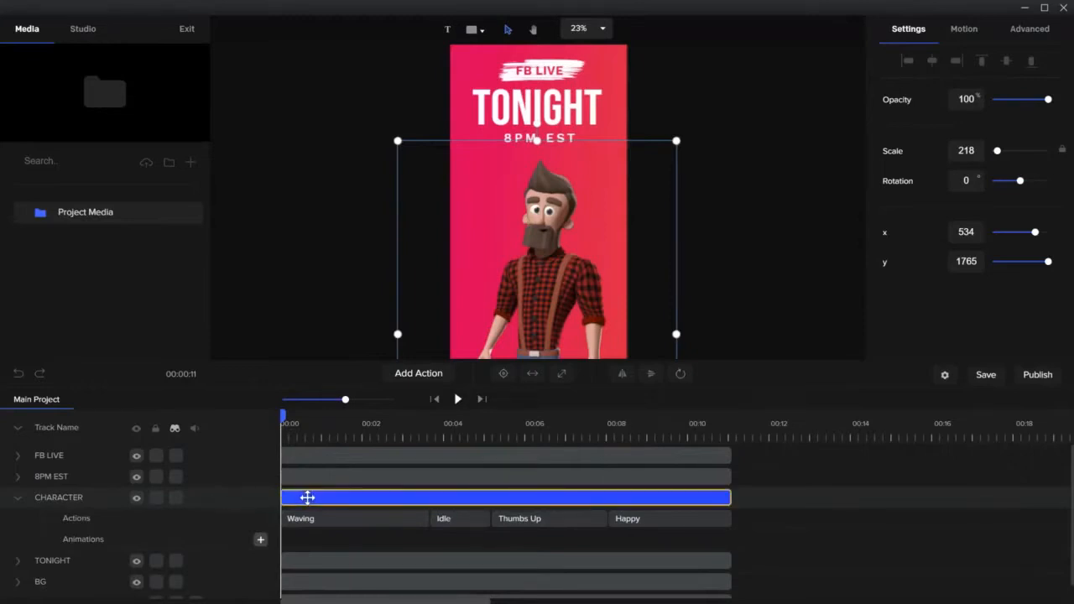
left_click(358, 497)
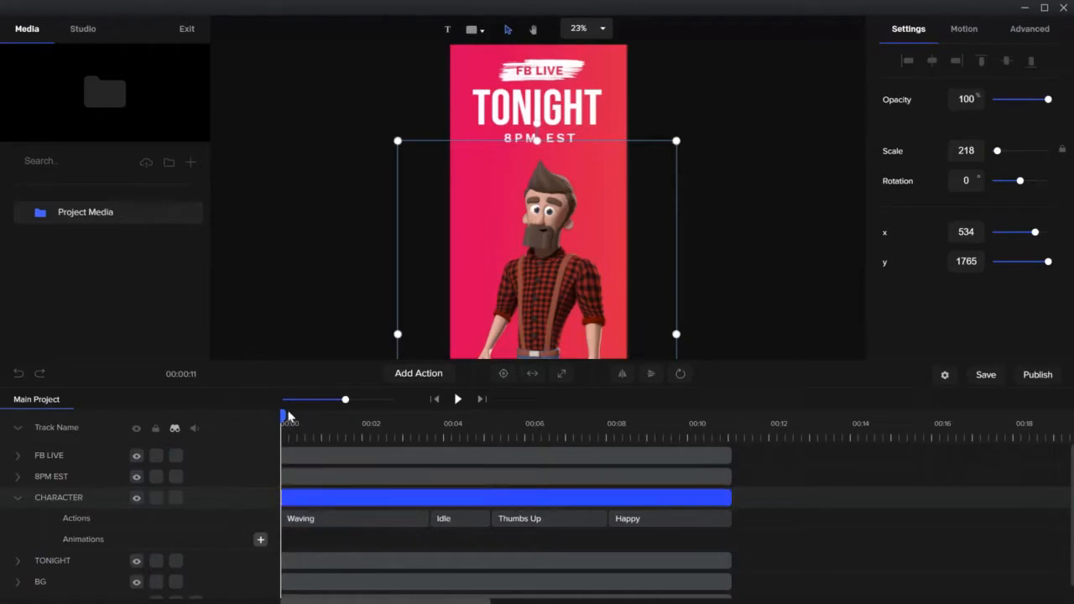
- Select the character's Waving action and scrub the timeline through it to examine the movement
left_click_drag(285, 414, 318, 415)
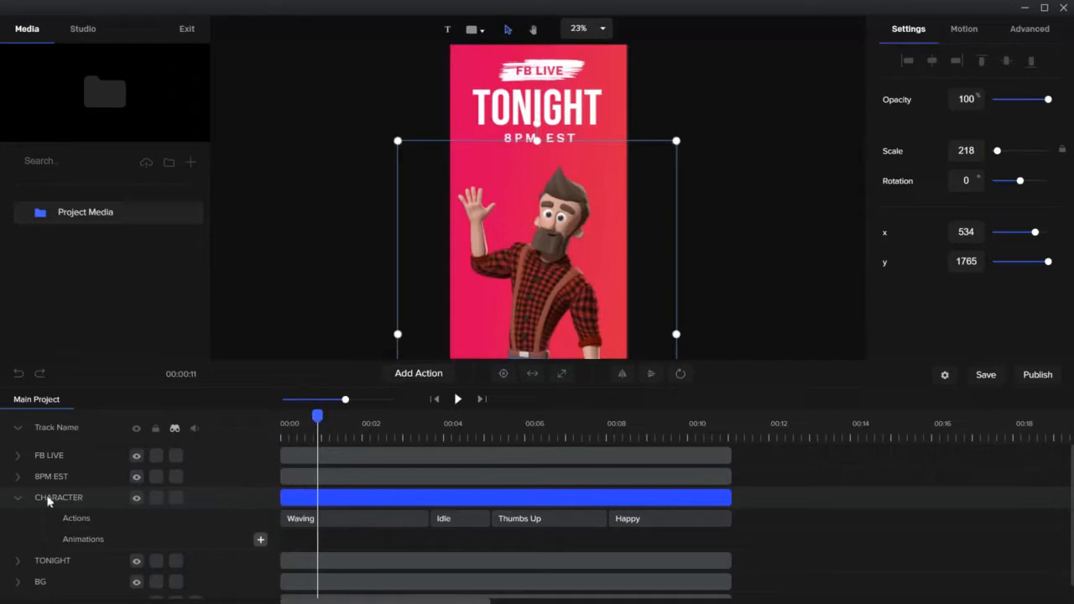
left_click(280, 497)
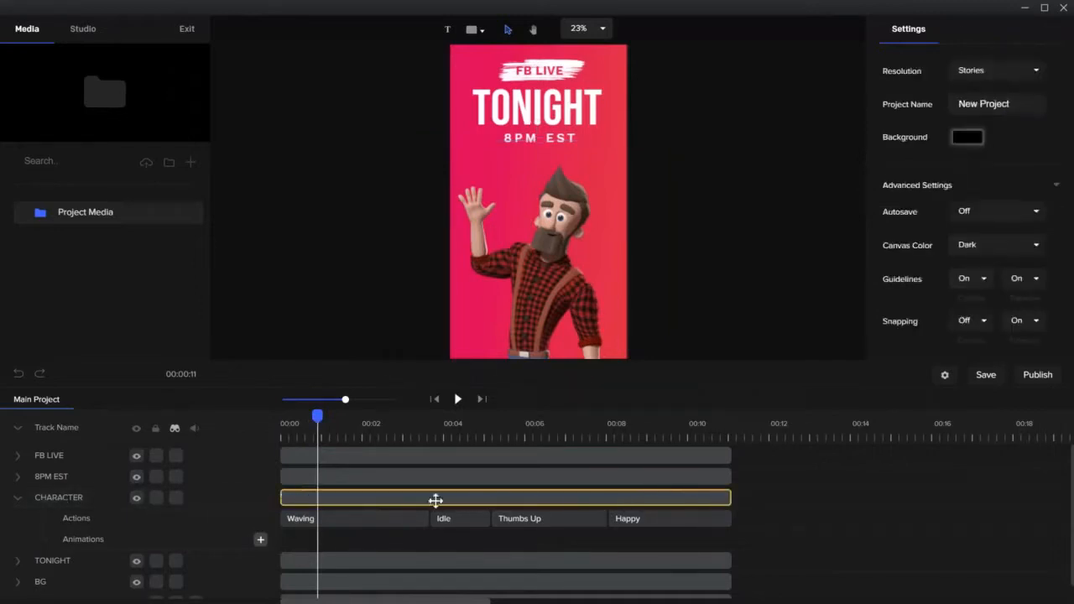
left_click(288, 497)
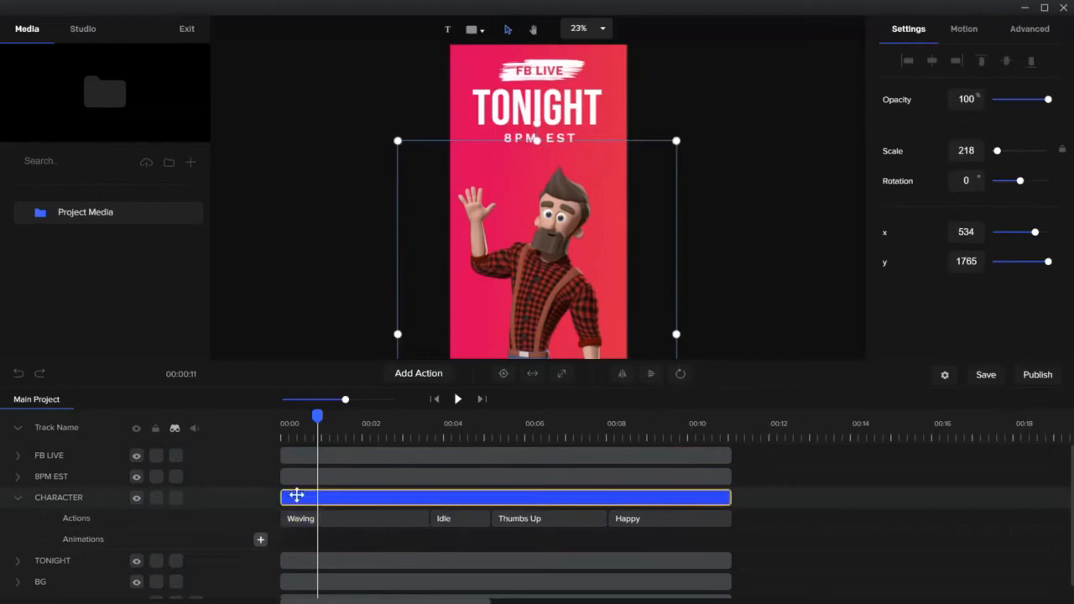
left_click(331, 527)
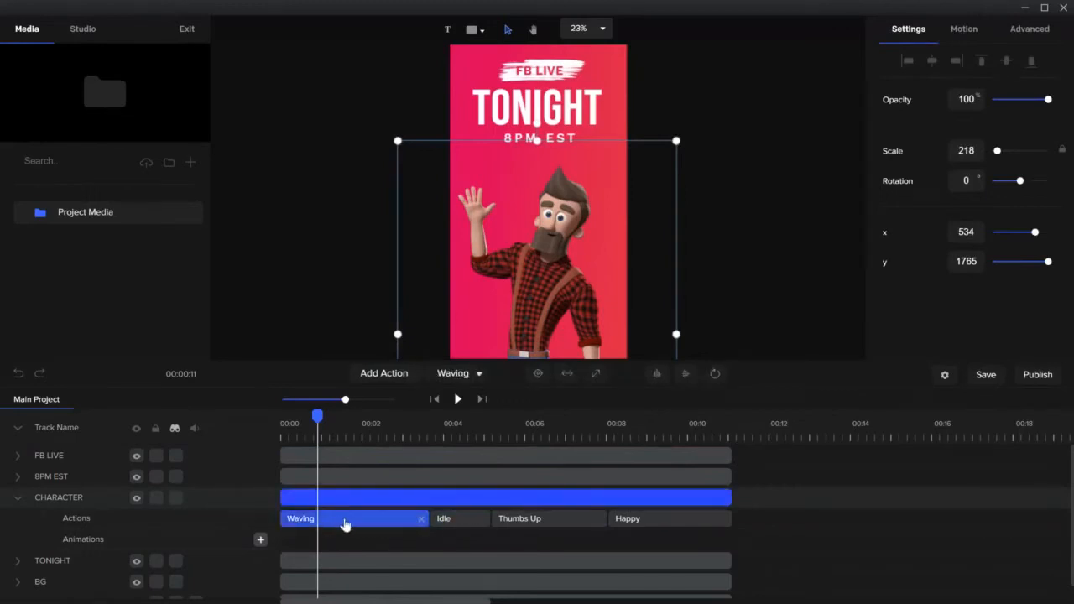
mouse_move(317, 414)
left_mouse_down()
mouse_move(426, 413)
mouse_move(302, 414)
left_mouse_up()
left_click(398, 424)
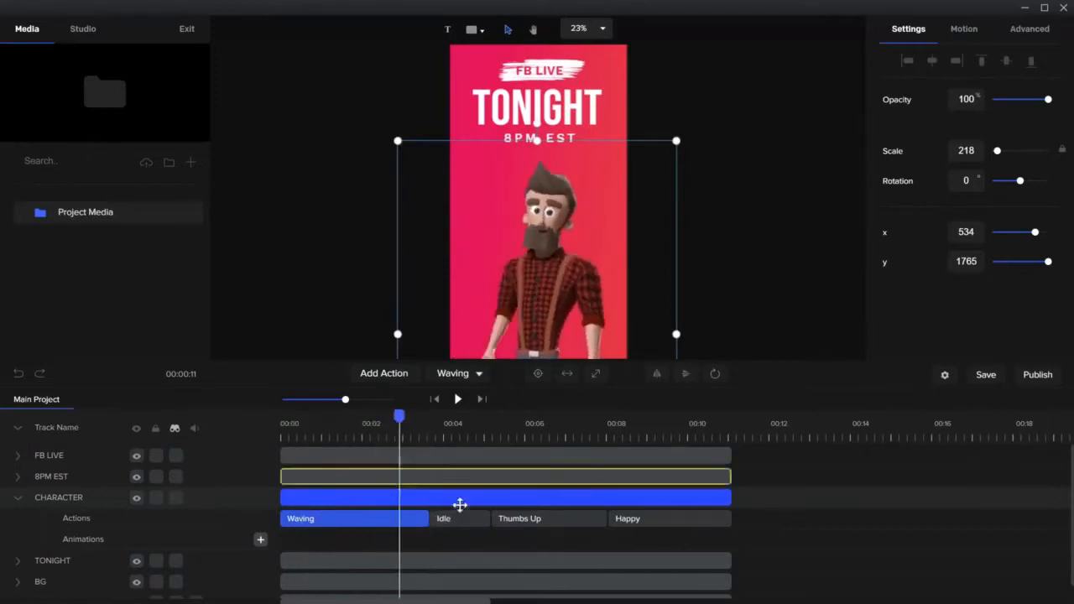
- Scrub through the character's Idle and Thumbs Up actions, and select the Happy action
left_click(463, 521)
left_click_drag(400, 417, 464, 422)
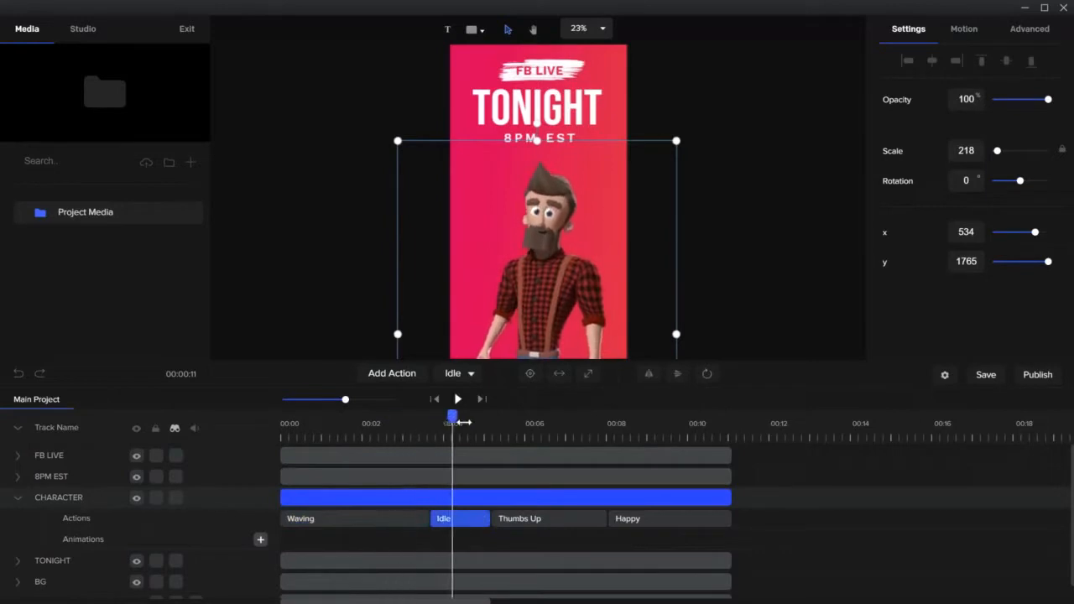
left_click(544, 518)
left_click_drag(467, 415, 583, 416)
left_click(663, 519)
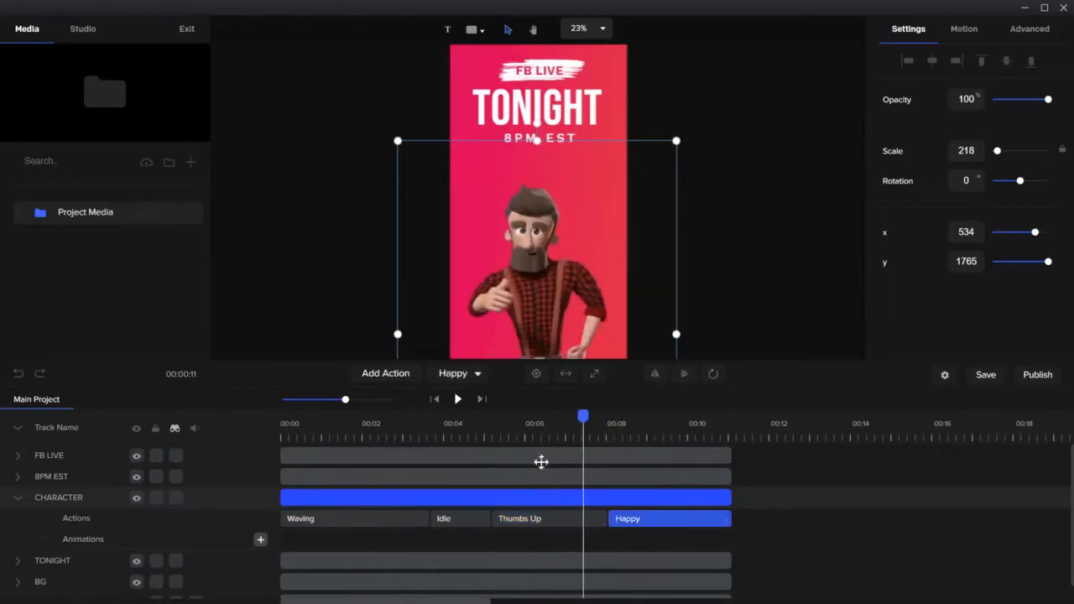
- Change the character's Thumbs Up action to Pointing
left_click(535, 527)
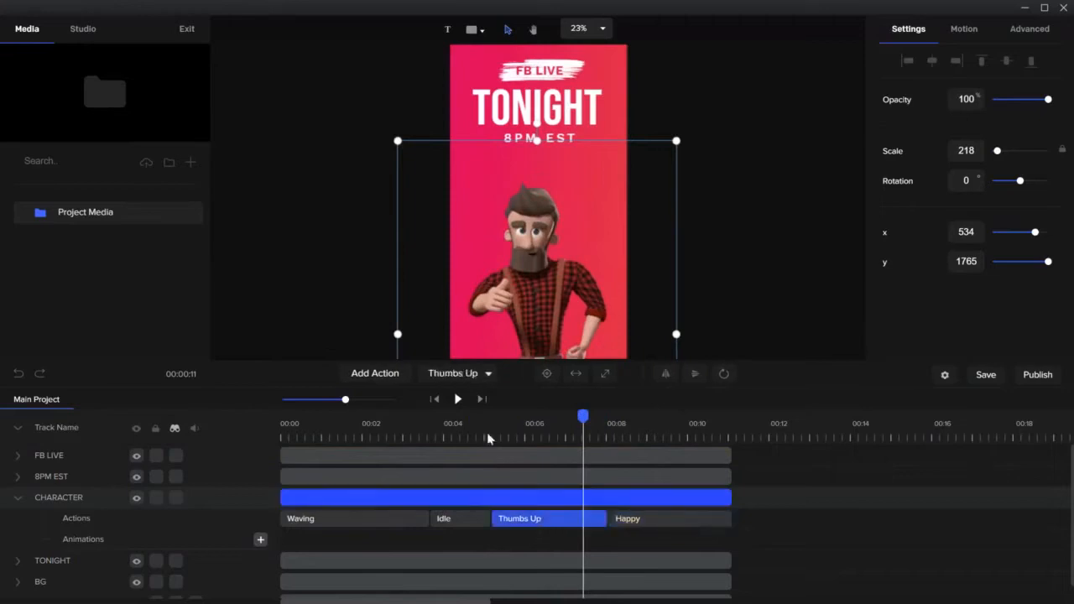
left_click(459, 378)
left_click(484, 282)
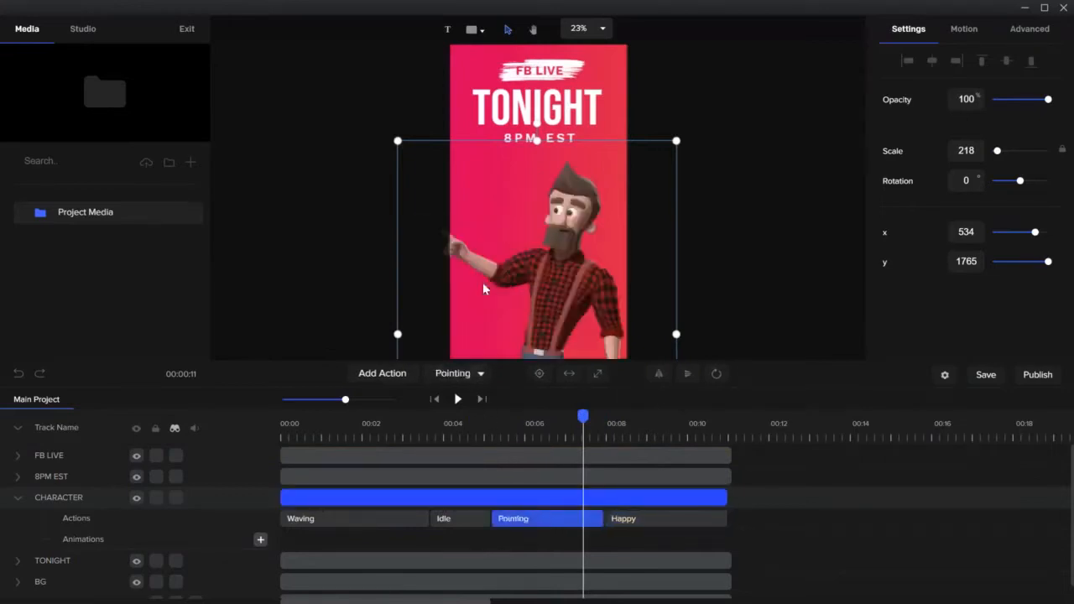
- Change the character's Pointing action to Thinking and scrub the timeline through it to examine the movement
left_click(477, 377)
scroll(492, 316, "down", 3)
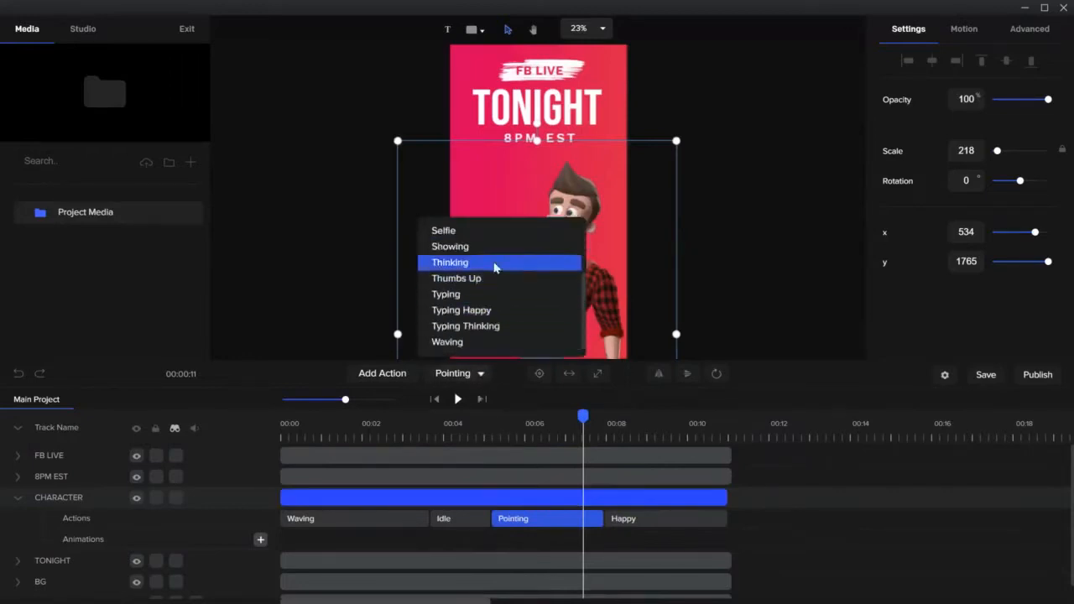
left_click(482, 265)
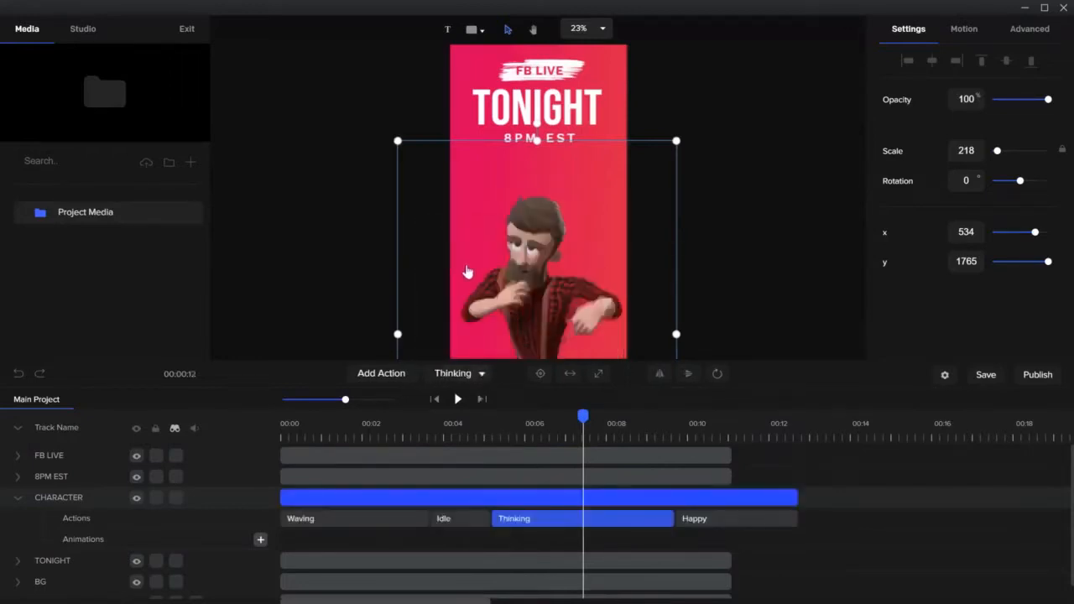
left_click_drag(584, 417, 553, 430)
- Change the character's Thinking action to Typing Happy and scrub through part of it
left_click(477, 375)
scroll(496, 311, "down", 3)
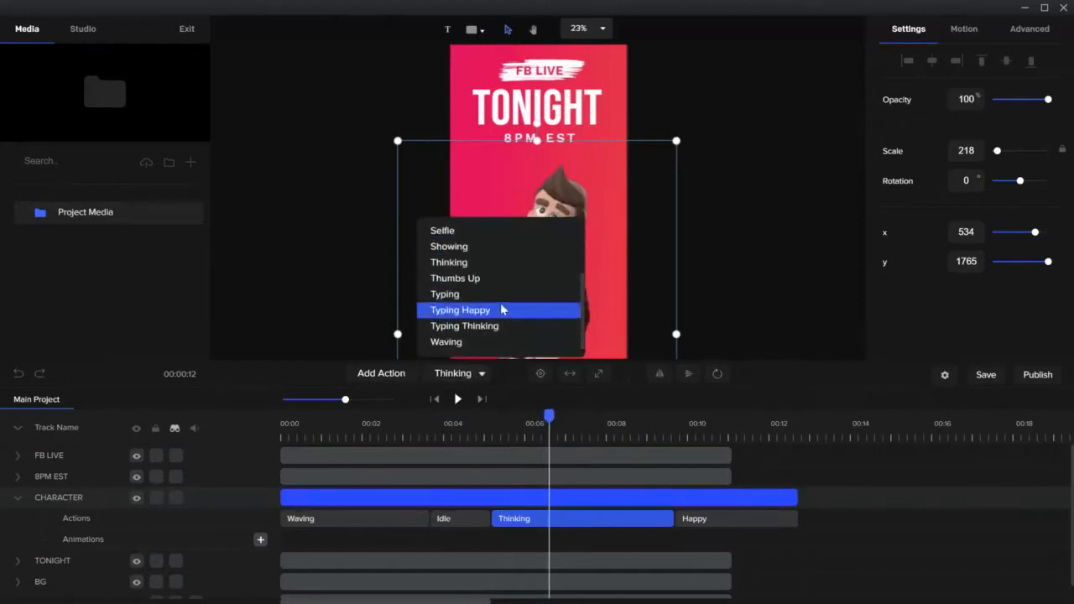
left_click(496, 312)
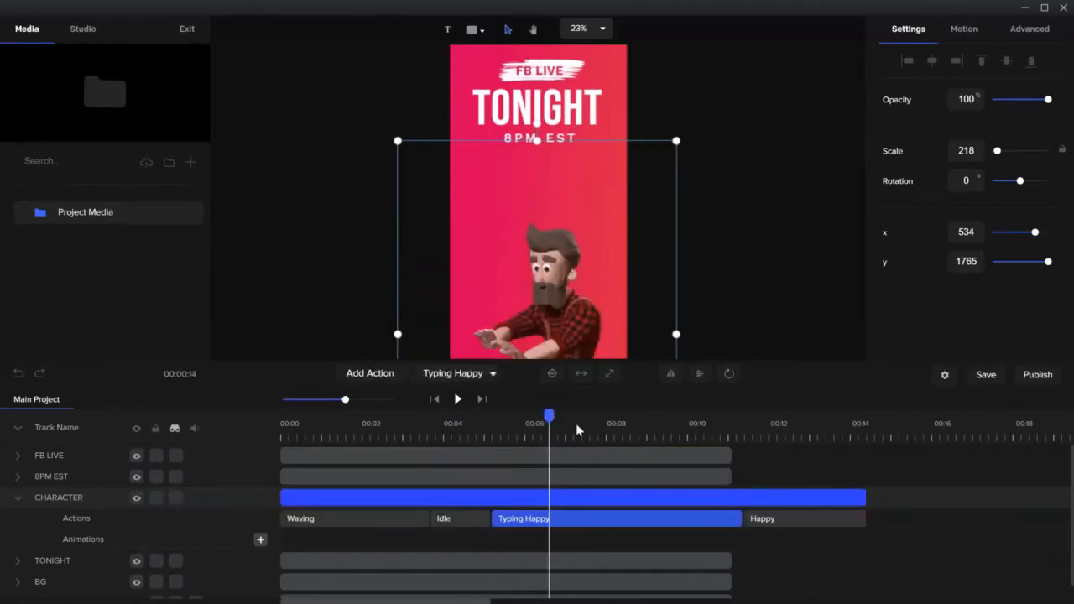
mouse_move(549, 417)
left_mouse_down()
mouse_move(479, 417)
mouse_move(770, 428)
mouse_move(561, 422)
left_mouse_up()
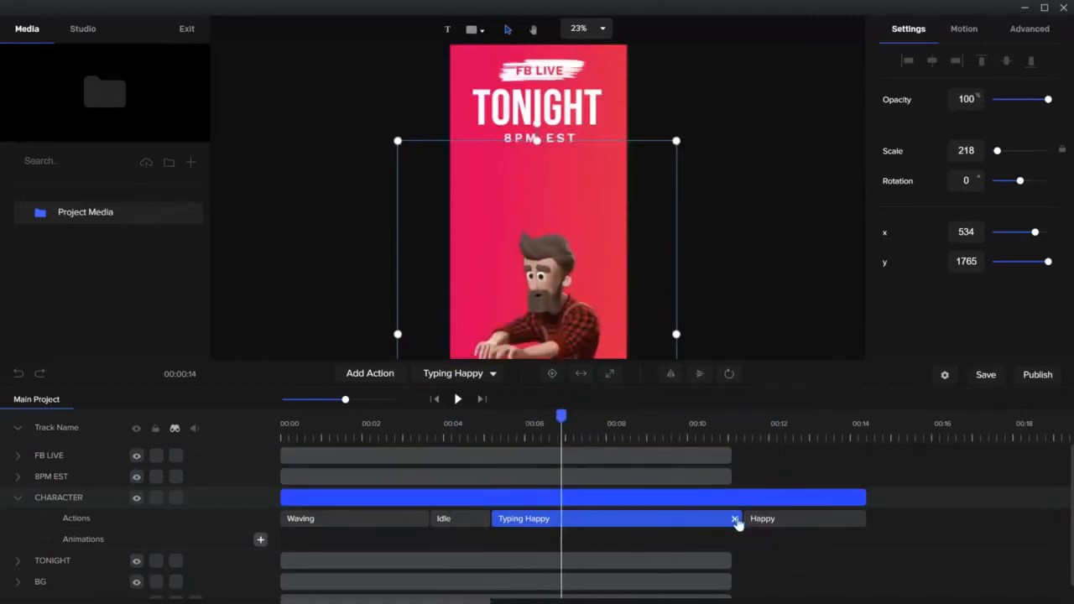
- Delete the Typing Happy action and add an Idle action at the end of the character's sequence
key("Delete")
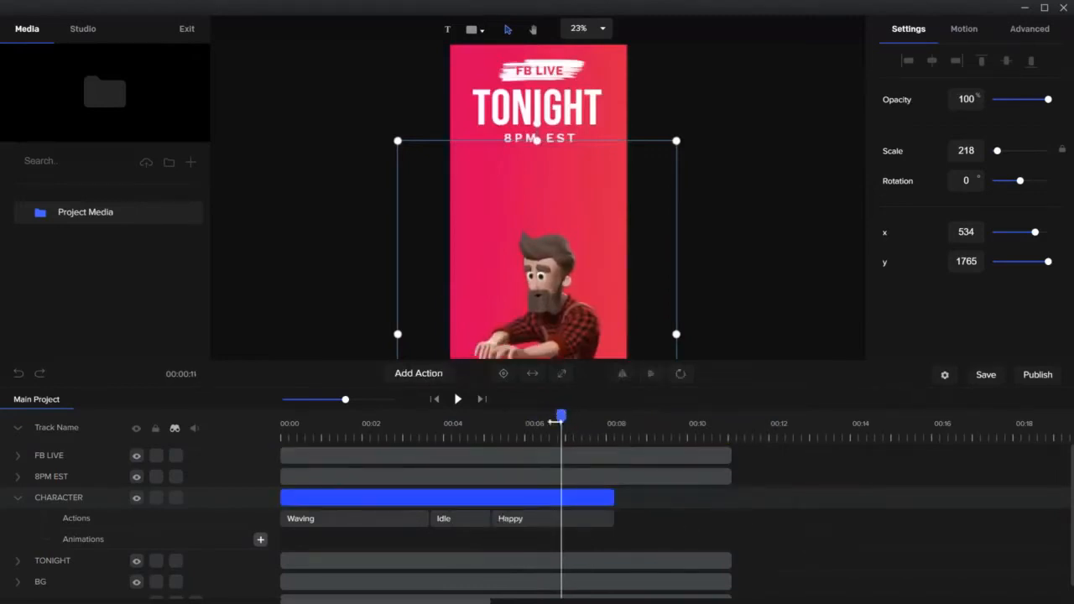
left_click_drag(559, 414, 613, 414)
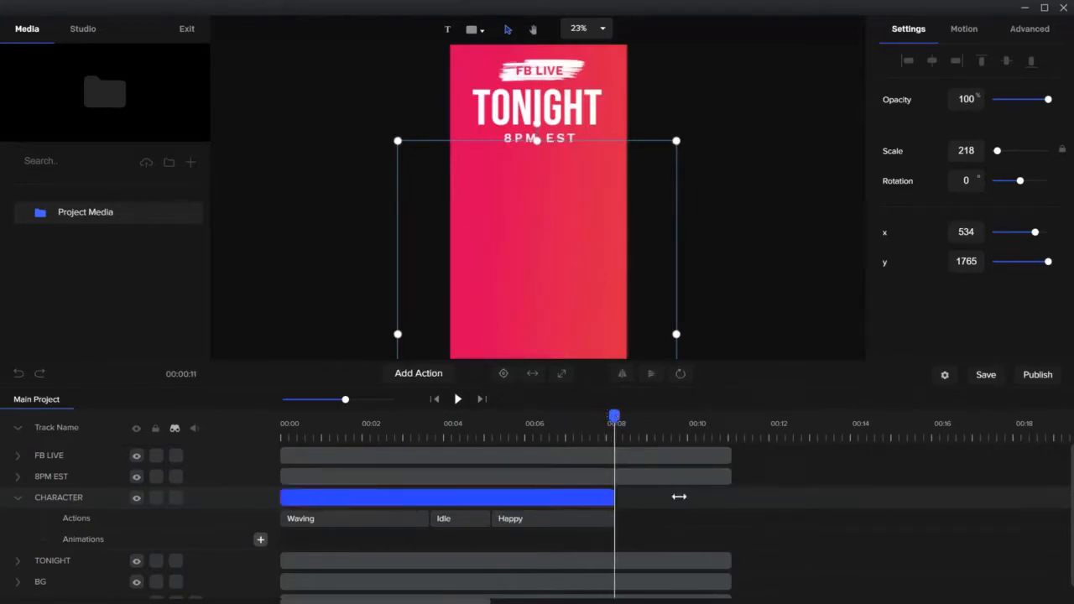
left_click(437, 374)
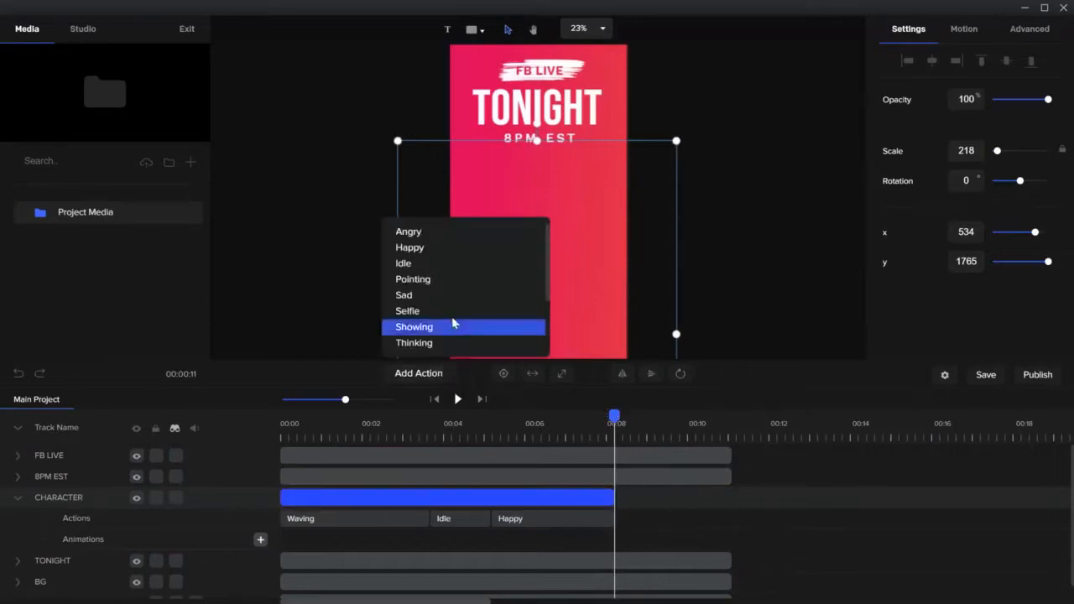
left_click(463, 265)
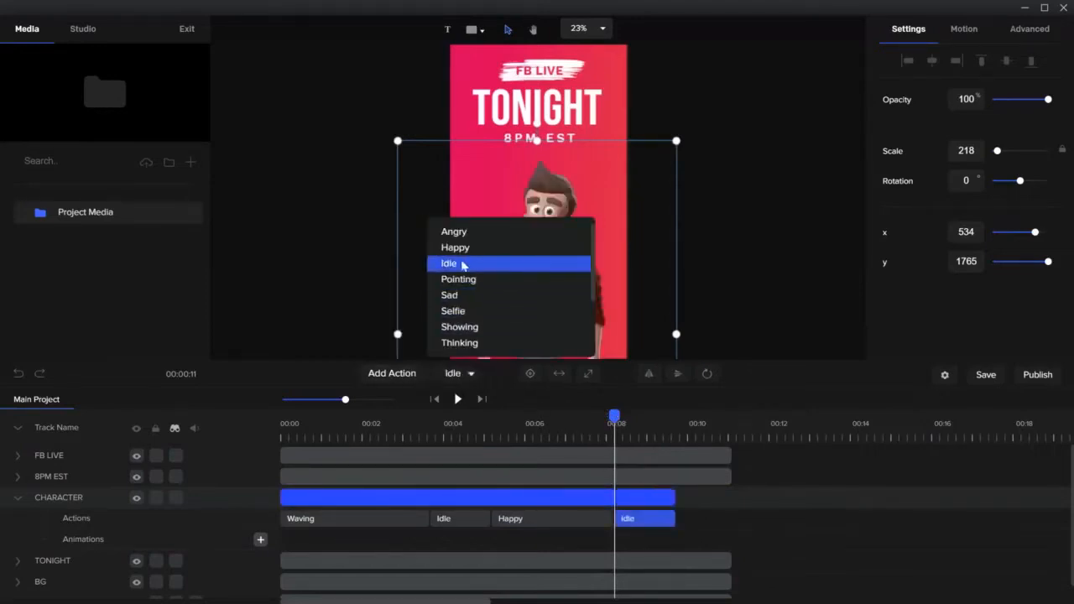
- Add a Showing action directly after the character's last Idle action and preview the sequence
left_click_drag(614, 416, 676, 417)
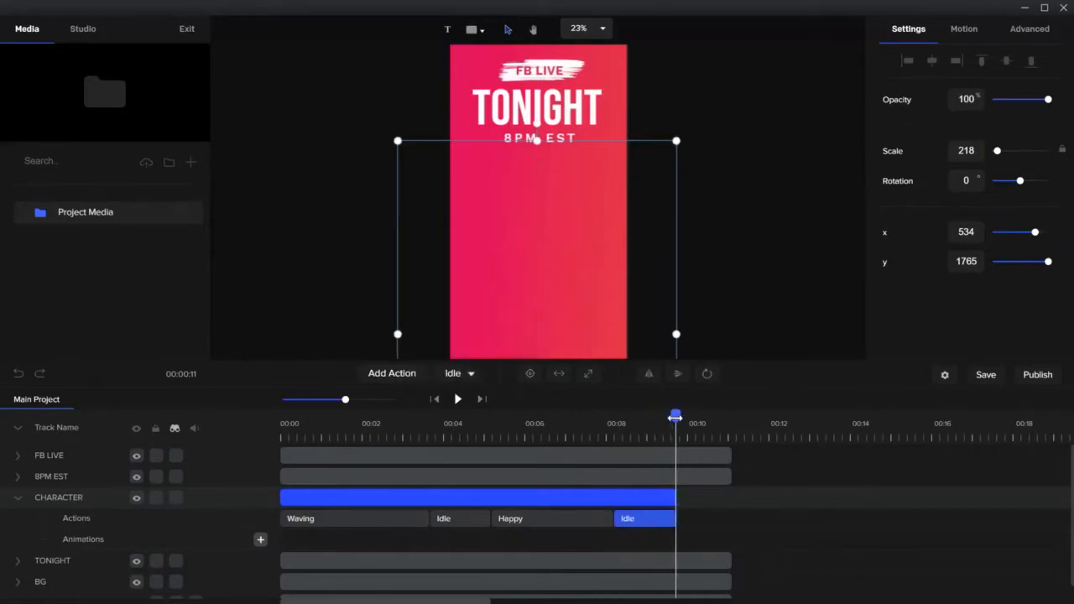
left_click(390, 373)
left_click(712, 479)
left_click(649, 519)
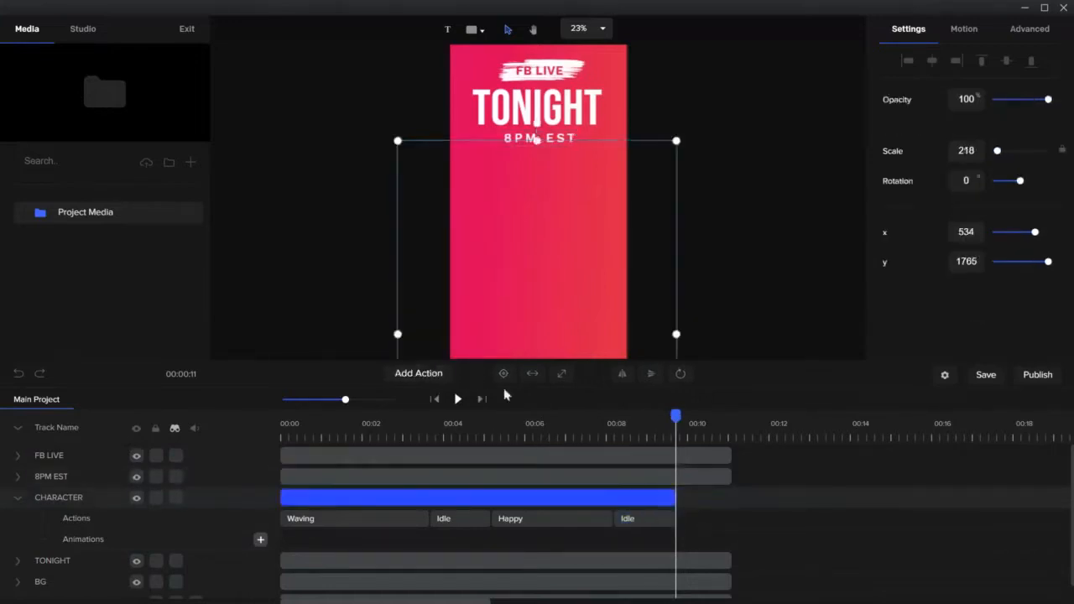
left_click(429, 373)
left_click(541, 279)
left_click(446, 380)
left_click_drag(545, 283, 537, 329)
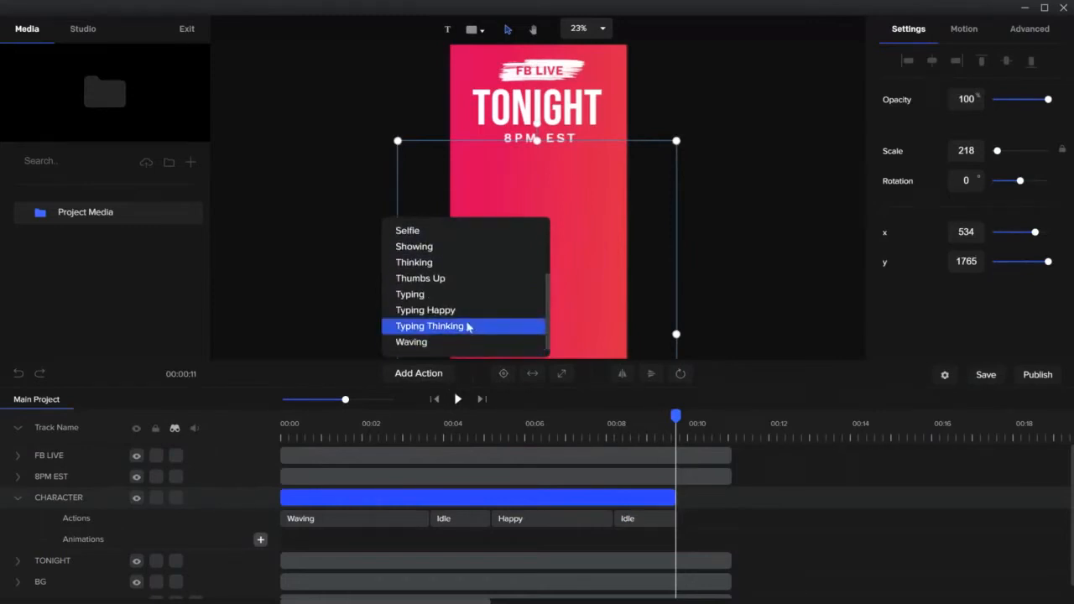
left_click(459, 247)
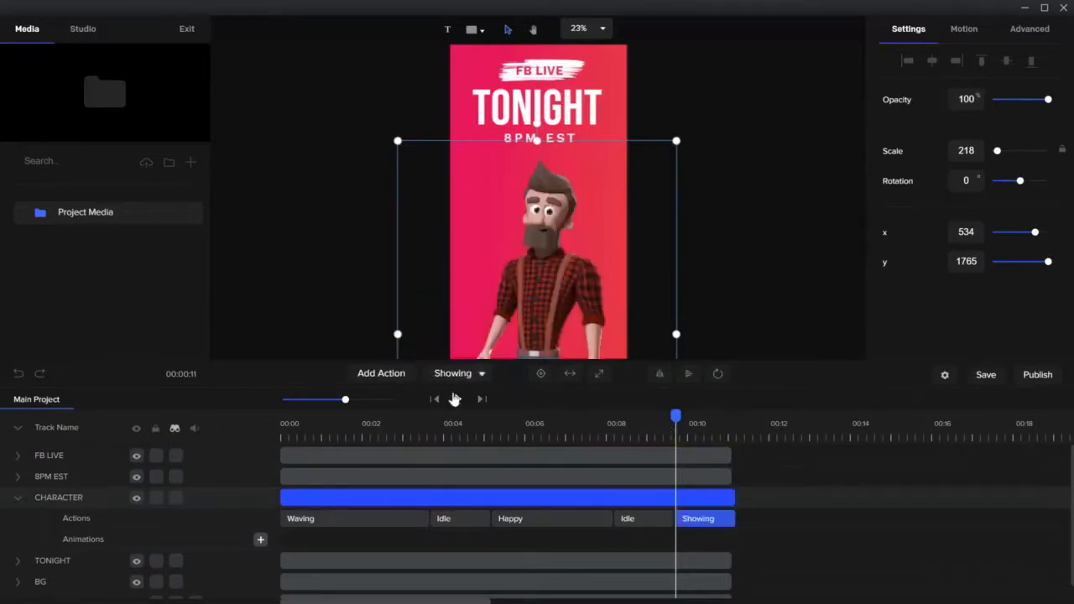
left_click(457, 398)
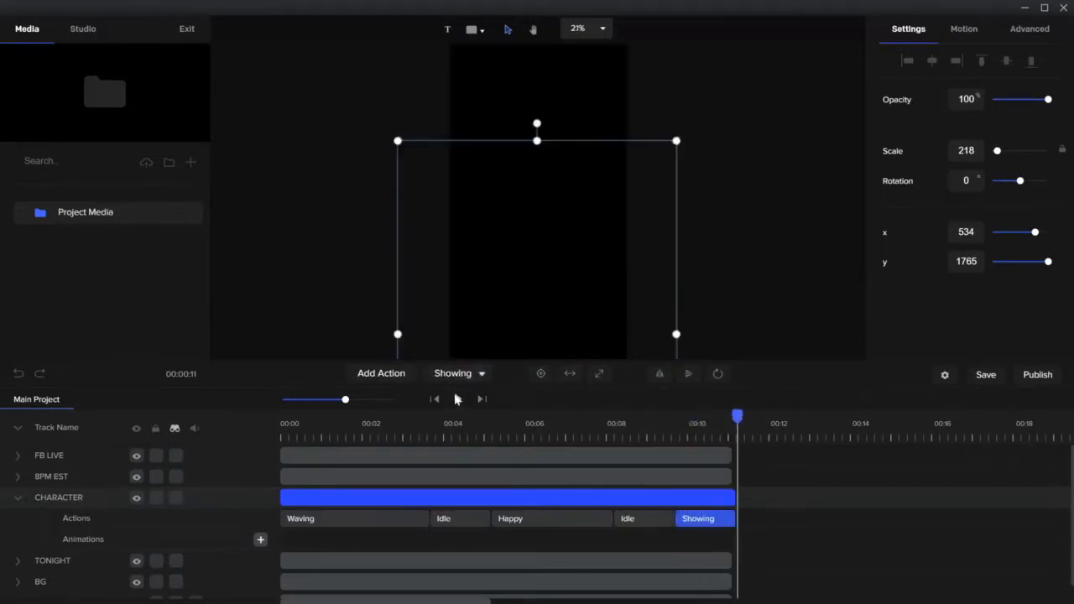
left_click_drag(736, 416, 377, 420)
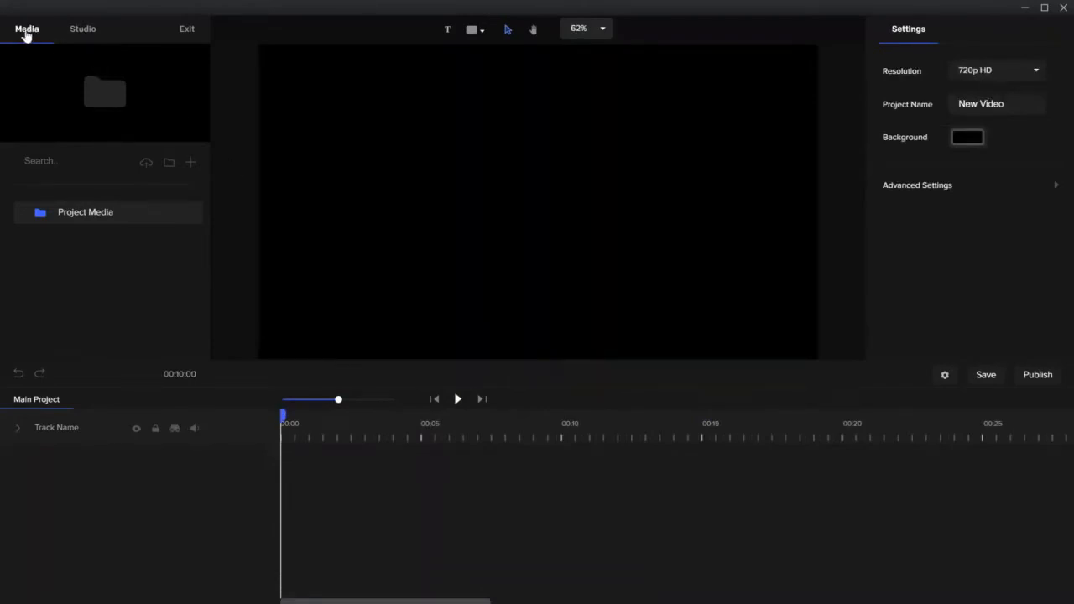
- Create two new folders in the new project's media list and open the stock Media Library
left_click(169, 164)
left_click(168, 163)
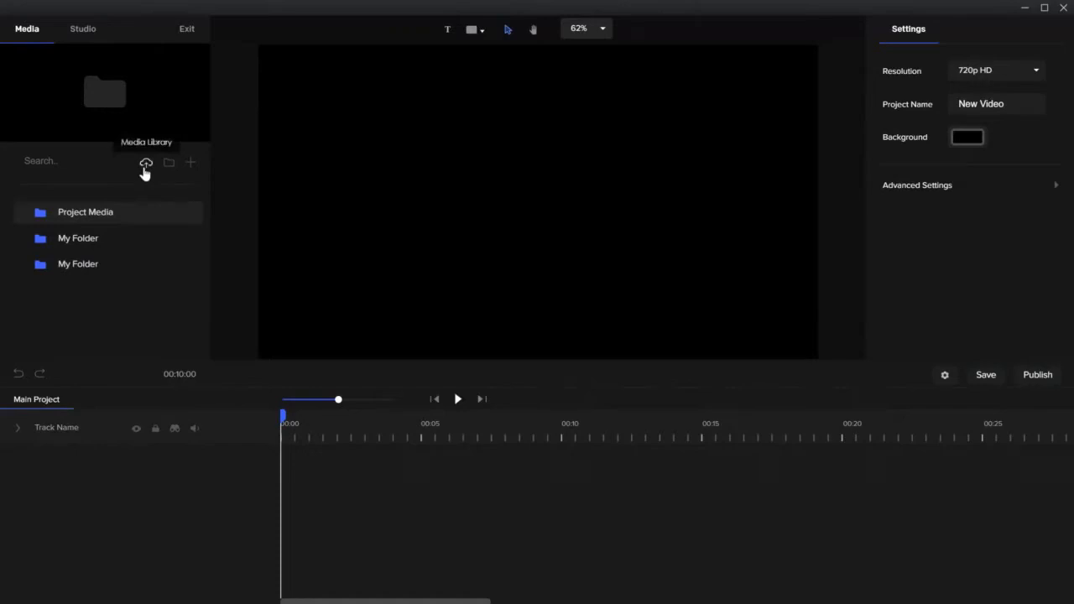
left_click(146, 169)
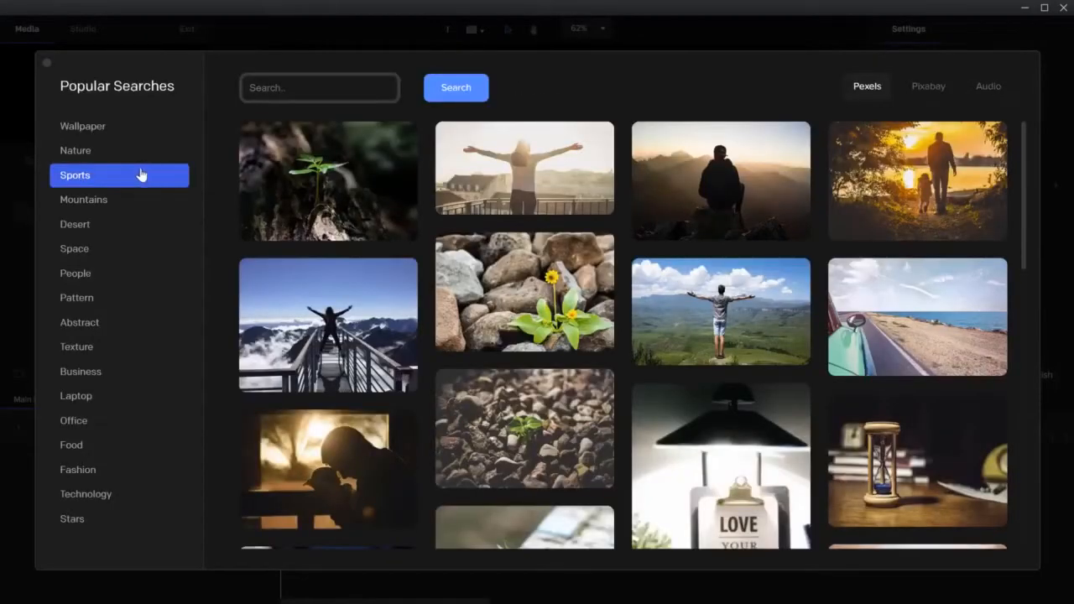
- Switch the stock library from Pexels to Pixabay and browse its images
mouse_move(347, 378)
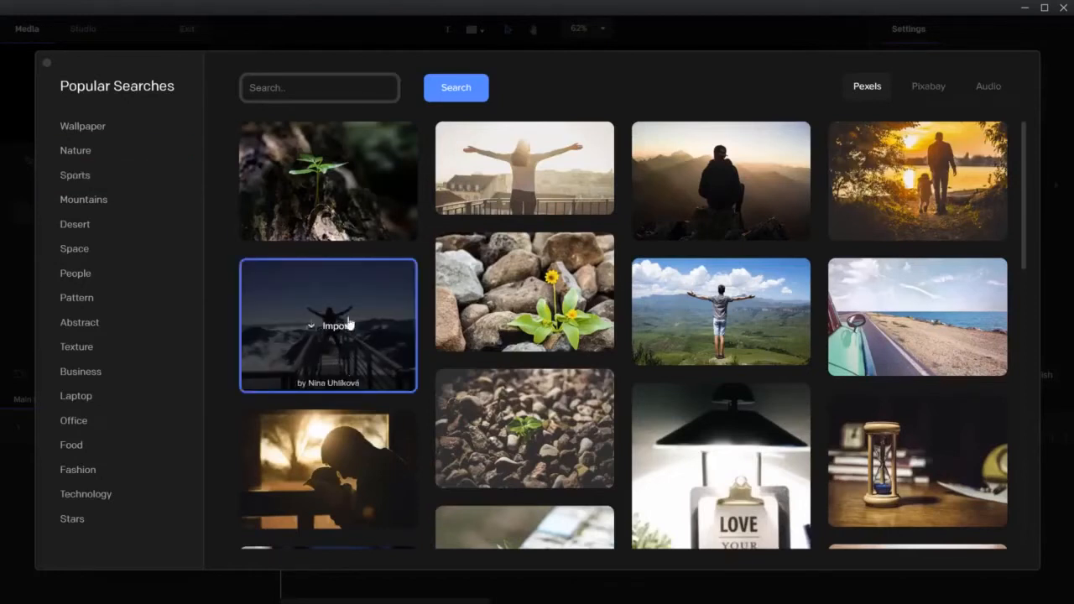
left_click(927, 87)
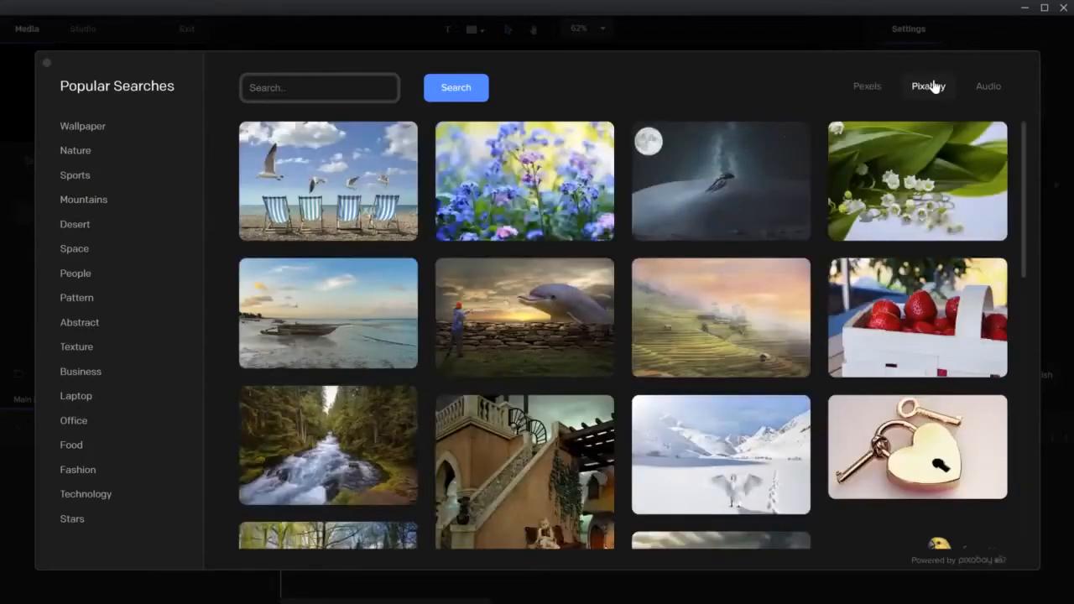
mouse_move(734, 296)
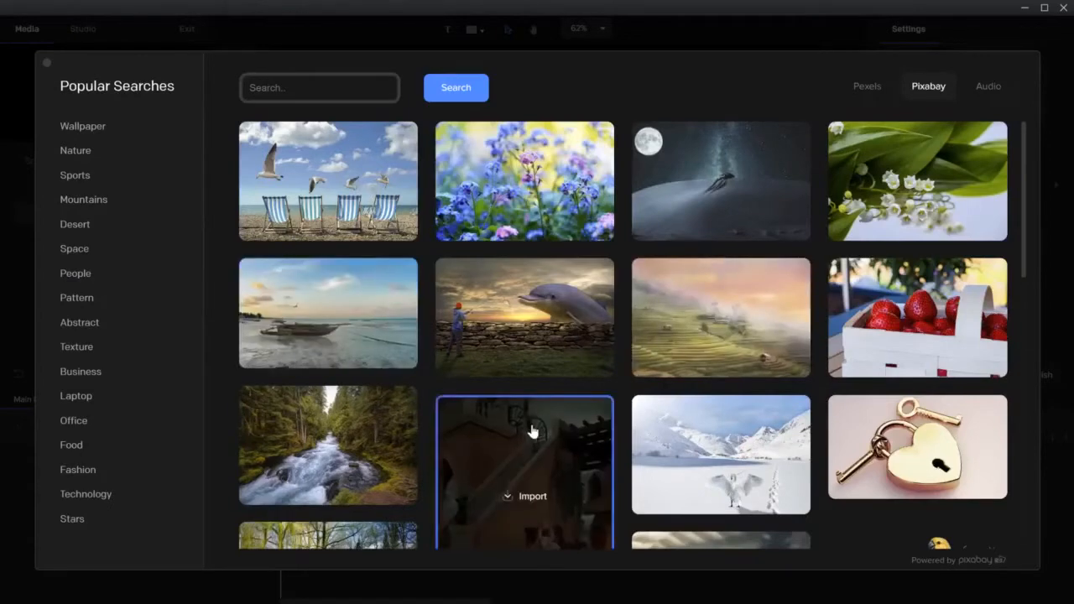
scroll(542, 422, "down", 5)
scroll(355, 312, "down", 5)
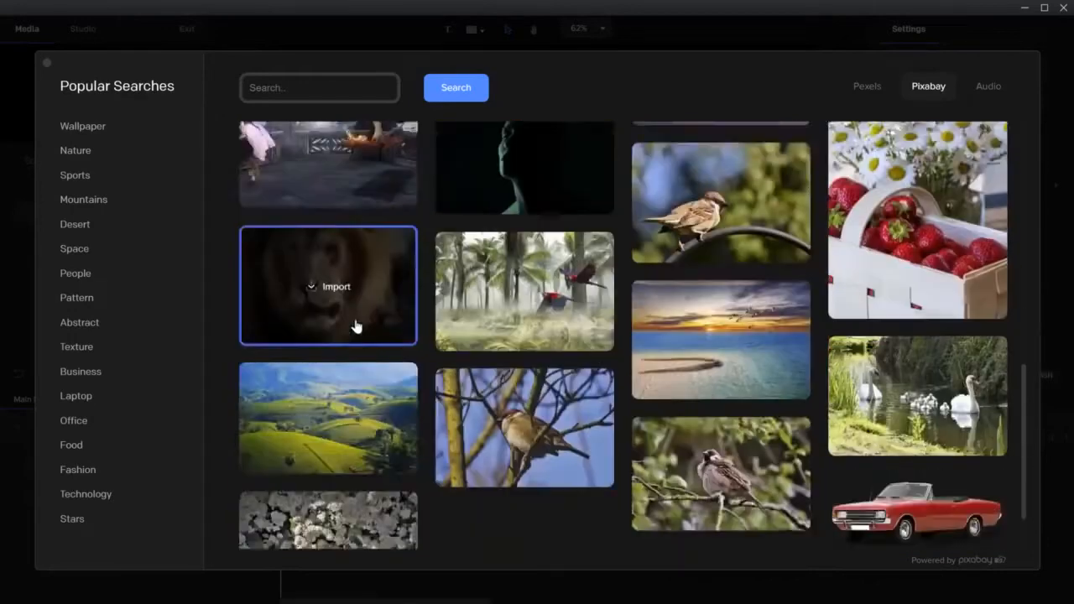
- Browse the Pexels images for the popular search People, and close the Media Library
left_click(858, 94)
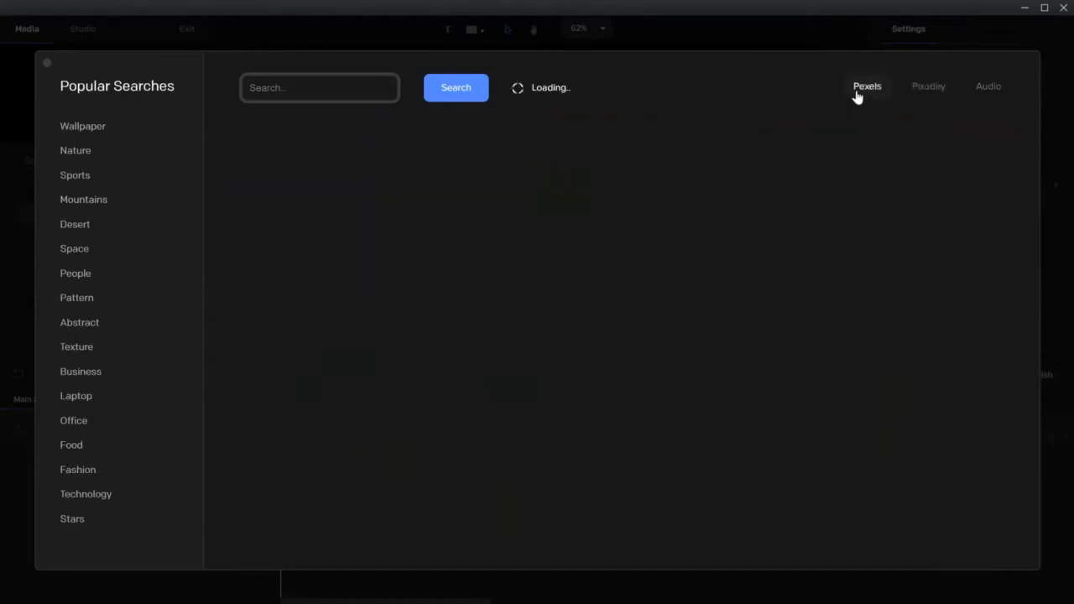
left_click(79, 283)
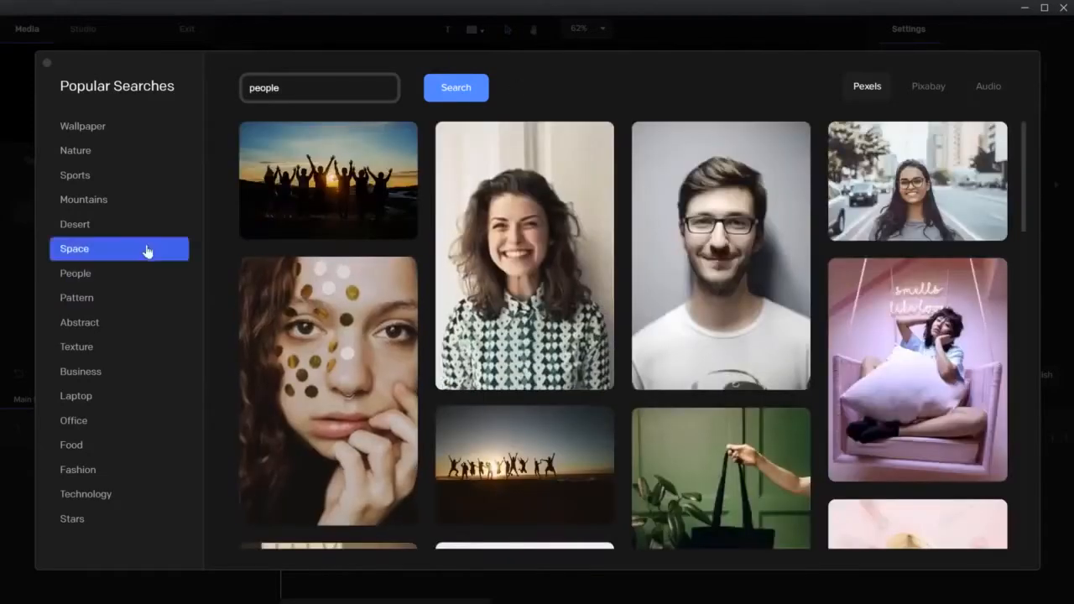
scroll(573, 302, "down", 4)
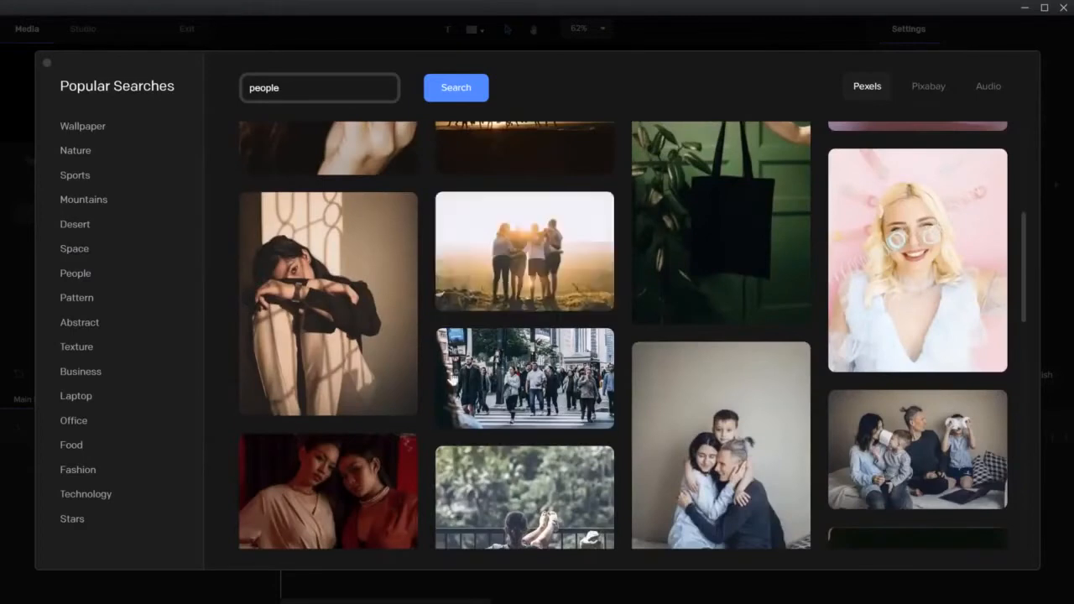
left_click(47, 67)
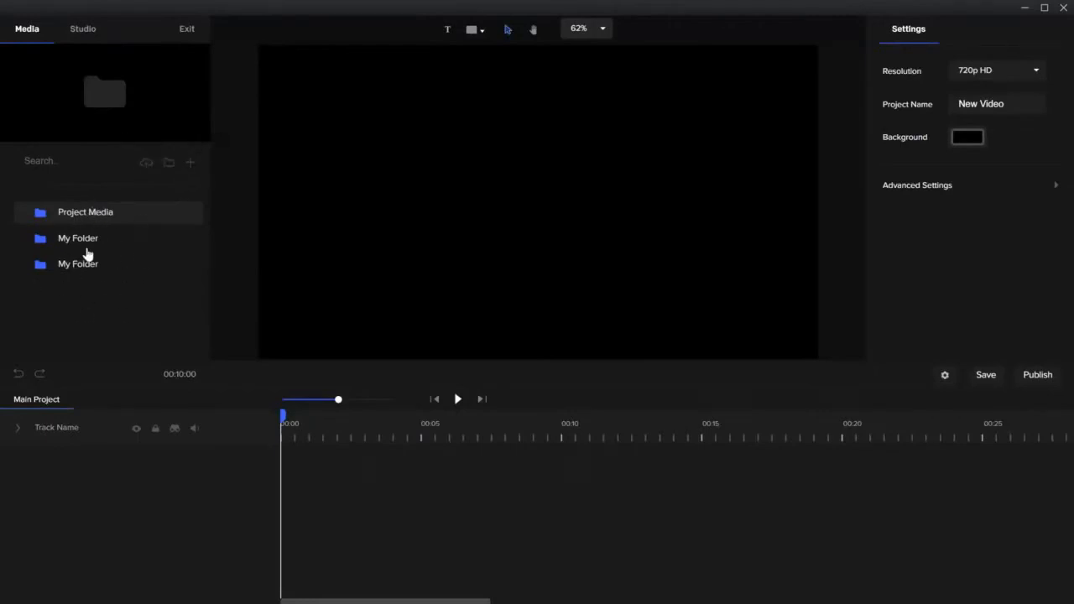
- Browse the Studio asset categories, from Scenes and Characters down to Video FX and Shapes
left_click(67, 30)
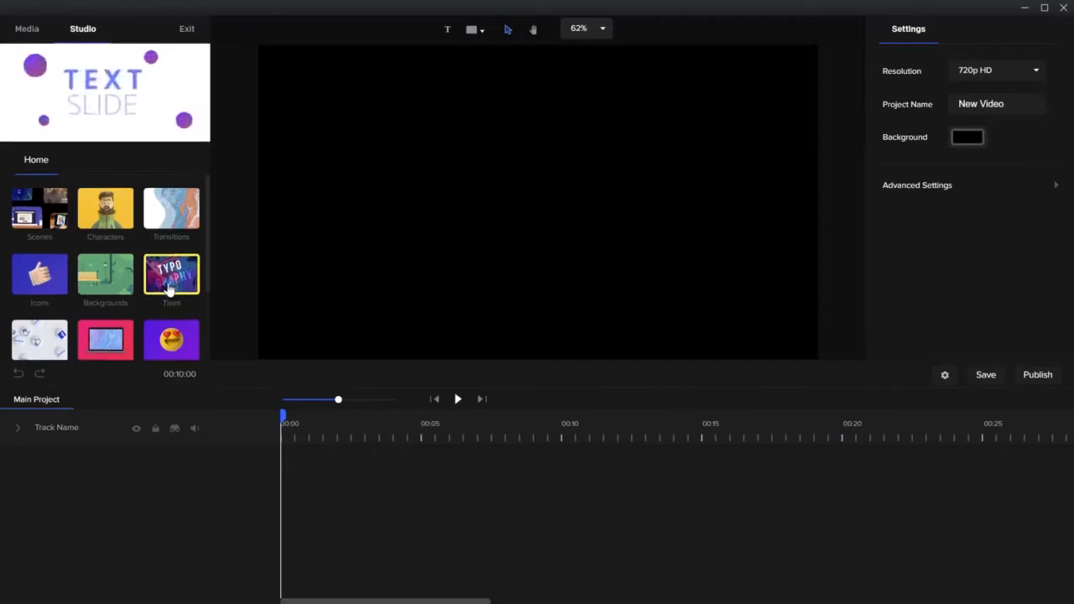
scroll(168, 289, "down", 1)
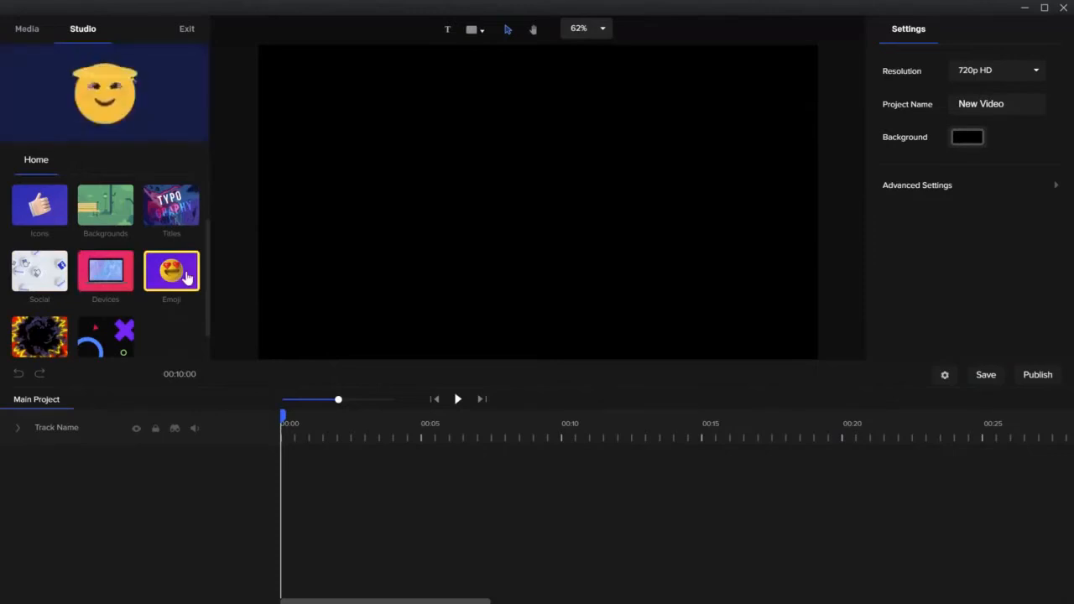
scroll(32, 336, "down", 1)
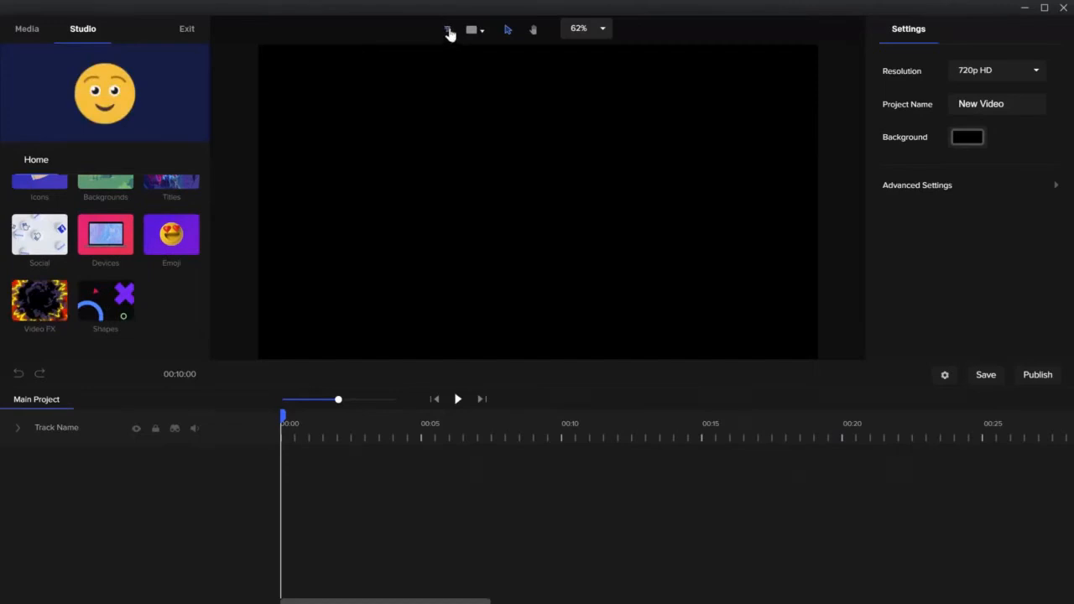
- Add a default text layer to the canvas, and browse the shape library without inserting a shape
left_click(448, 31)
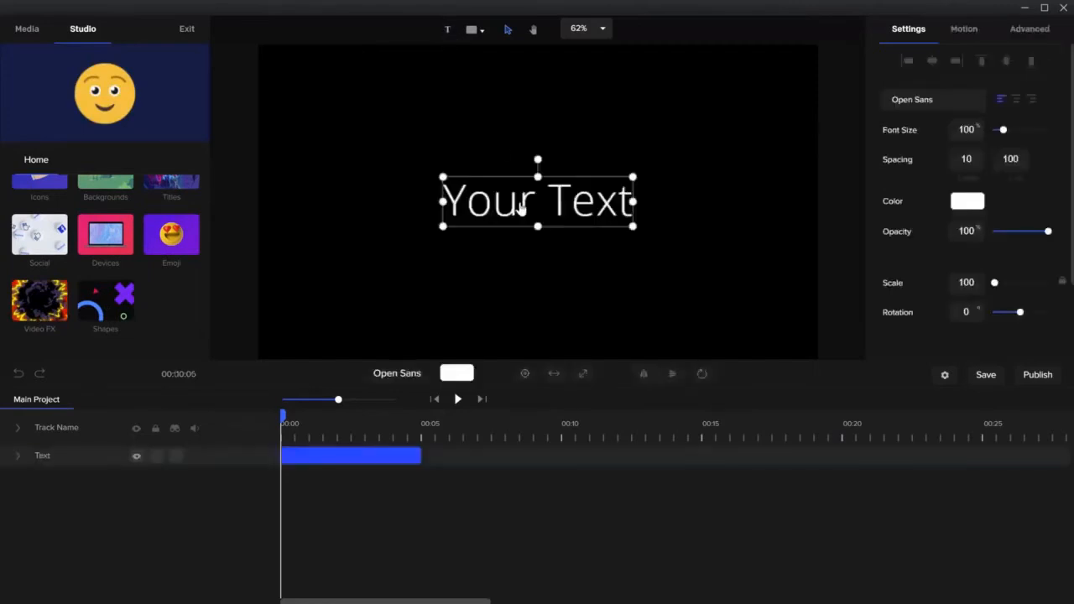
left_click(474, 31)
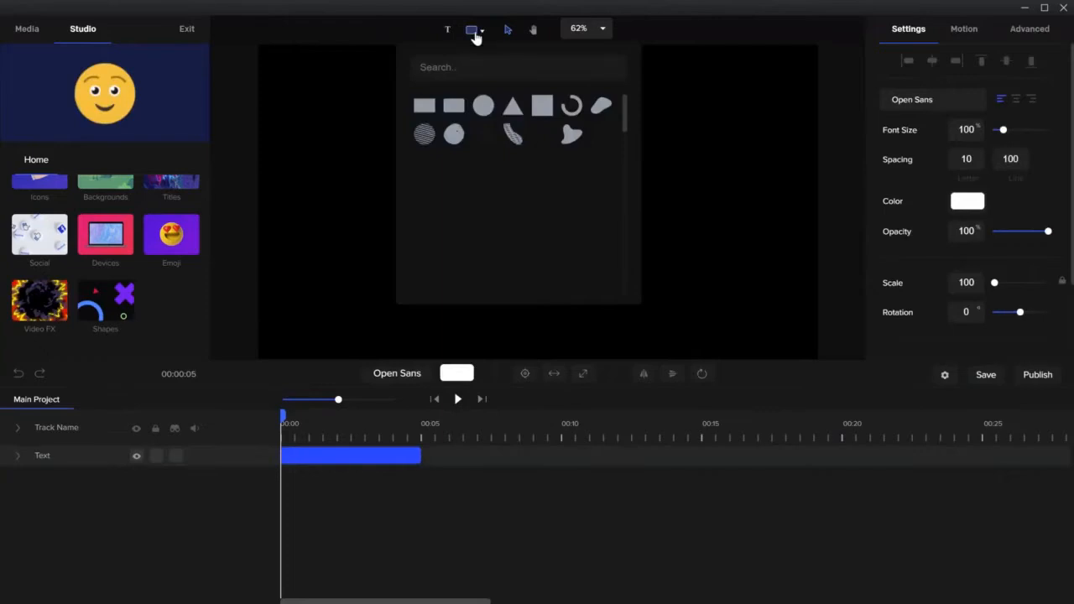
scroll(512, 168, "down", 5)
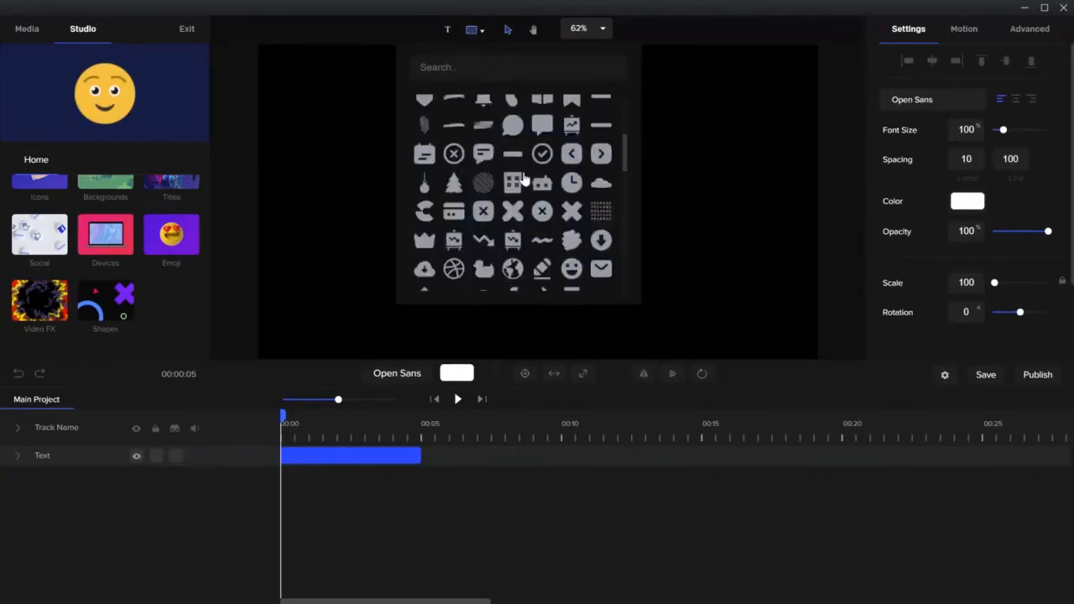
scroll(522, 179, "down", 10)
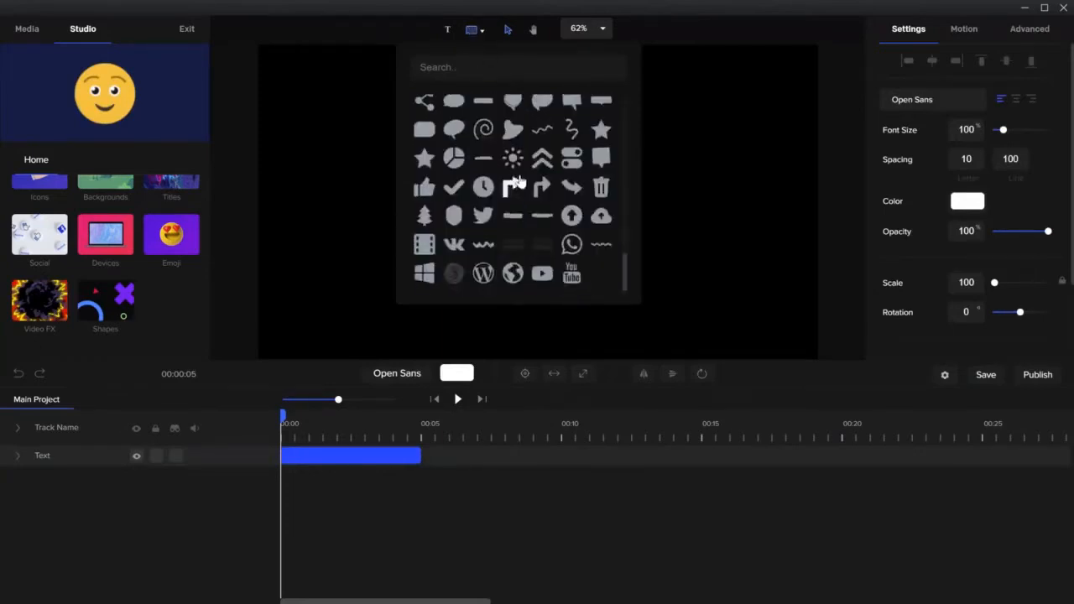
left_click(670, 152)
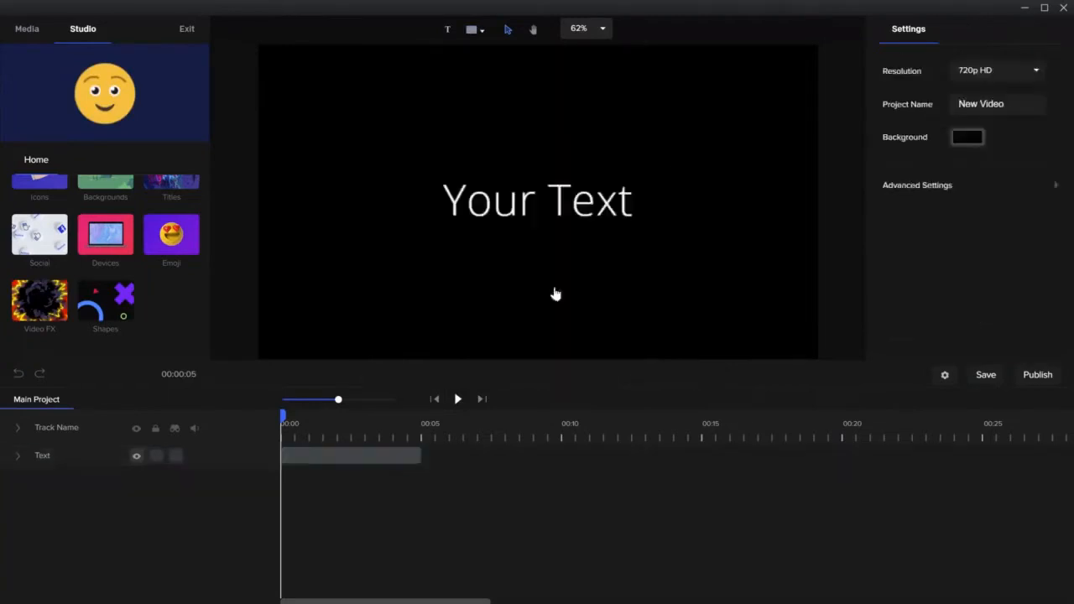
- Delete the default text layer and add the Tom scene from the 3D Characters scenes to the canvas
right_click(307, 456)
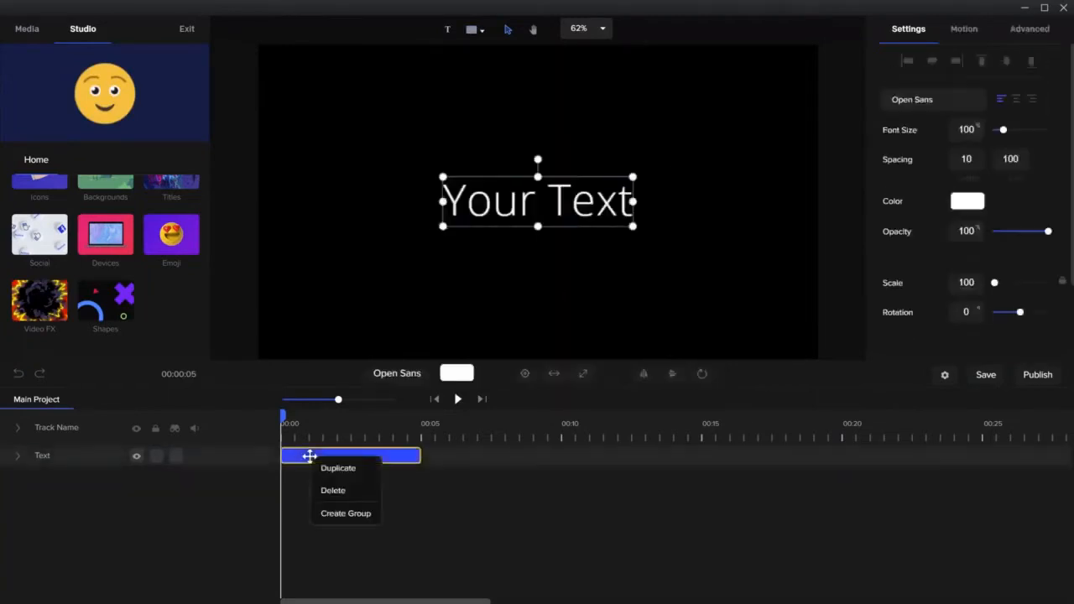
left_click(341, 490)
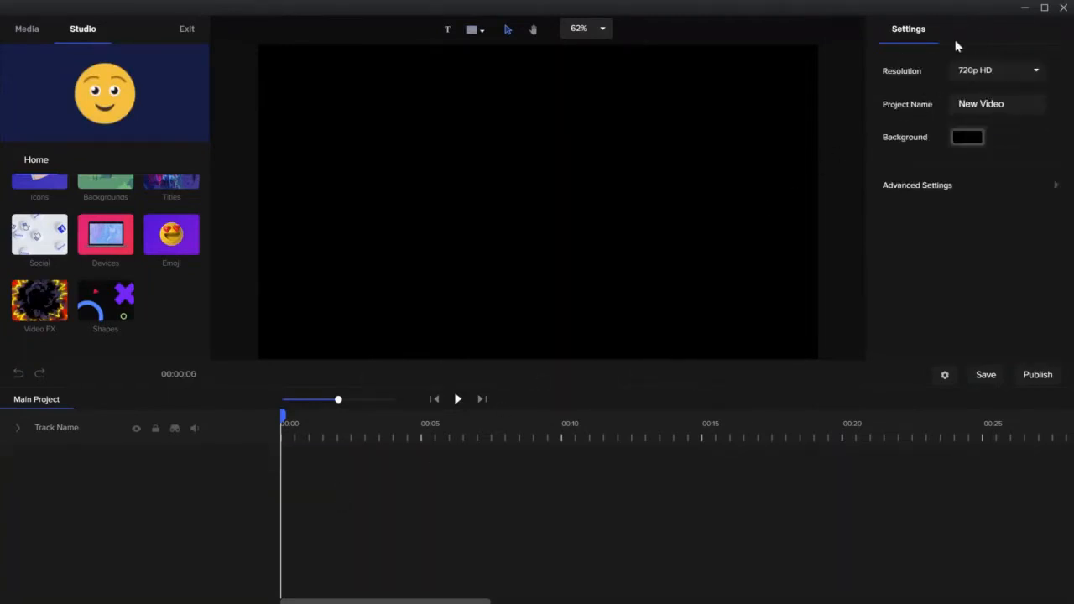
scroll(70, 266, "up", 2)
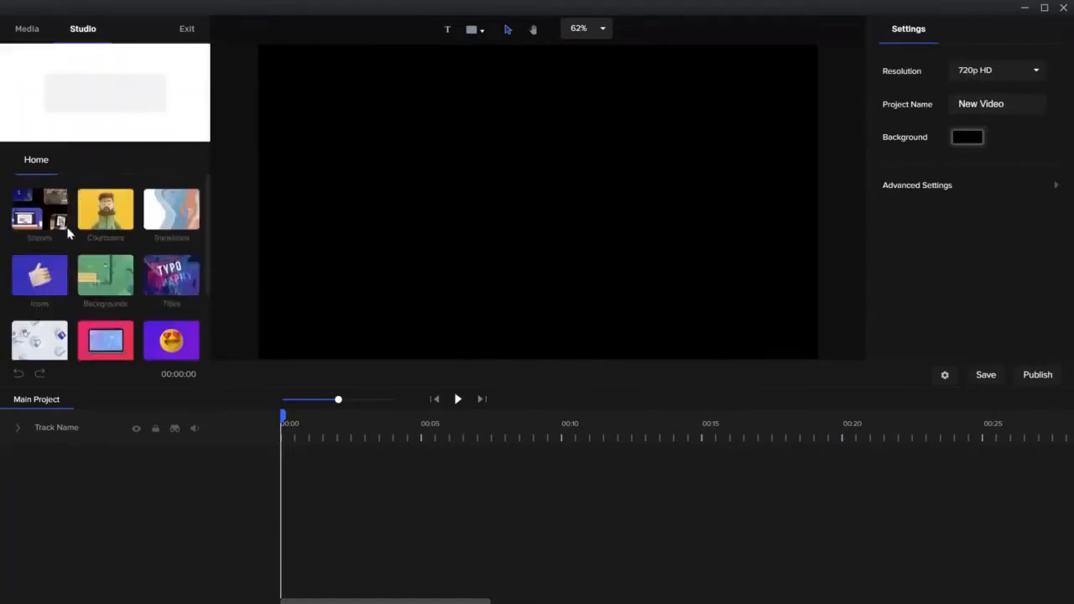
left_click(67, 228)
left_click(25, 213)
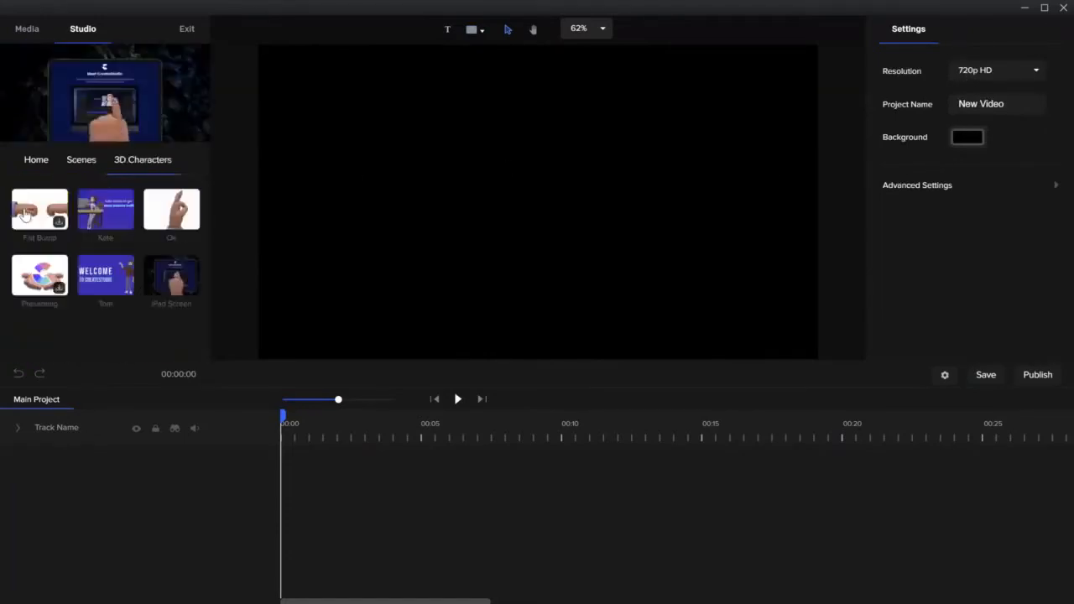
mouse_move(108, 282)
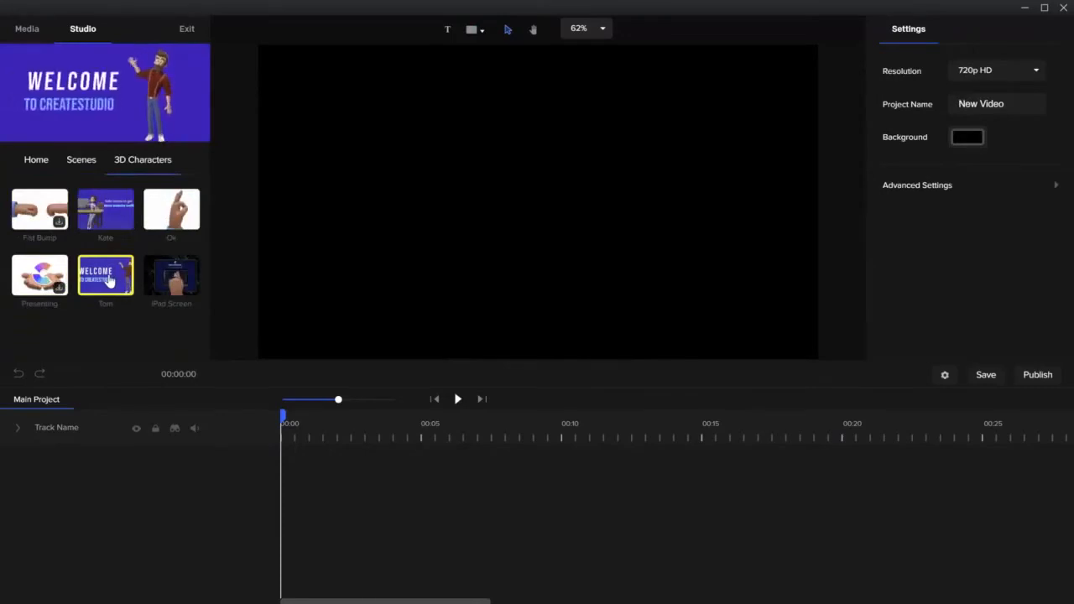
left_click_drag(108, 282, 410, 240)
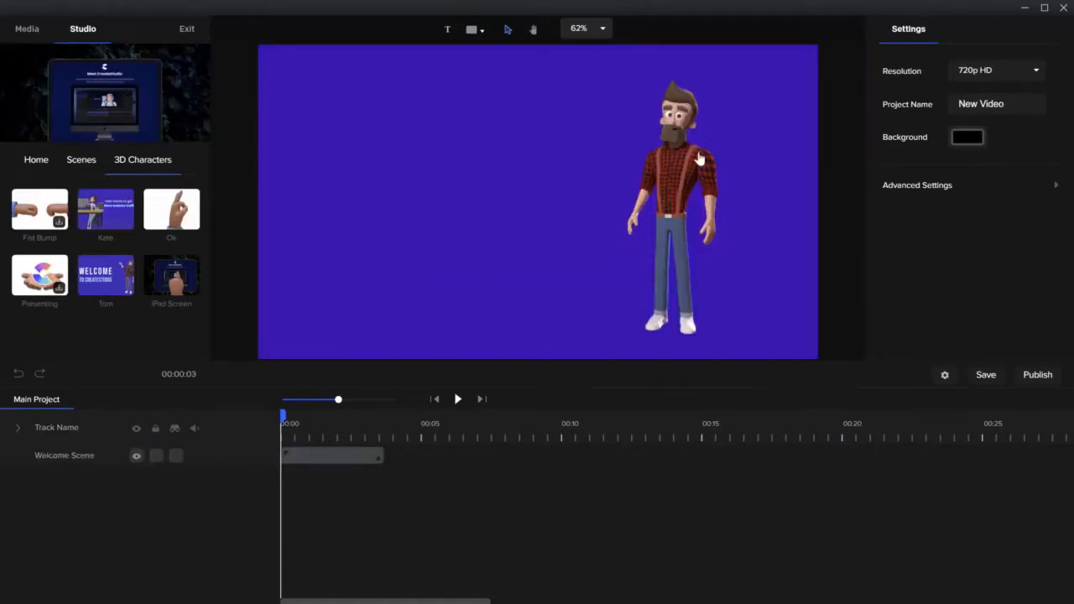
- Open the Welcome Scene group on the timeline and examine the settings of its text, Tom and Background layers
left_click(699, 159)
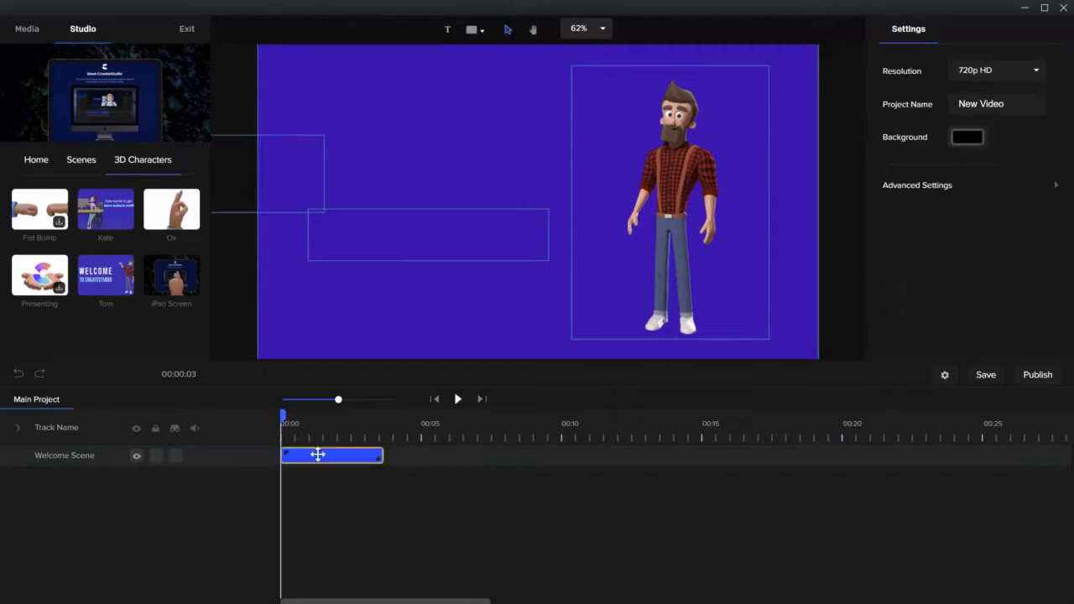
double_click(319, 458)
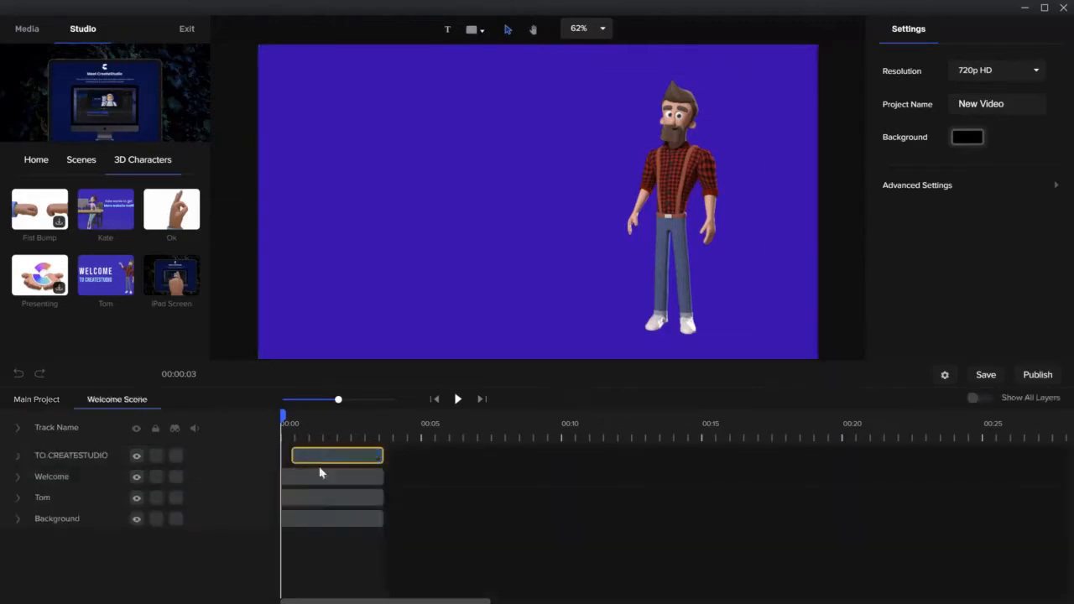
left_click(329, 459)
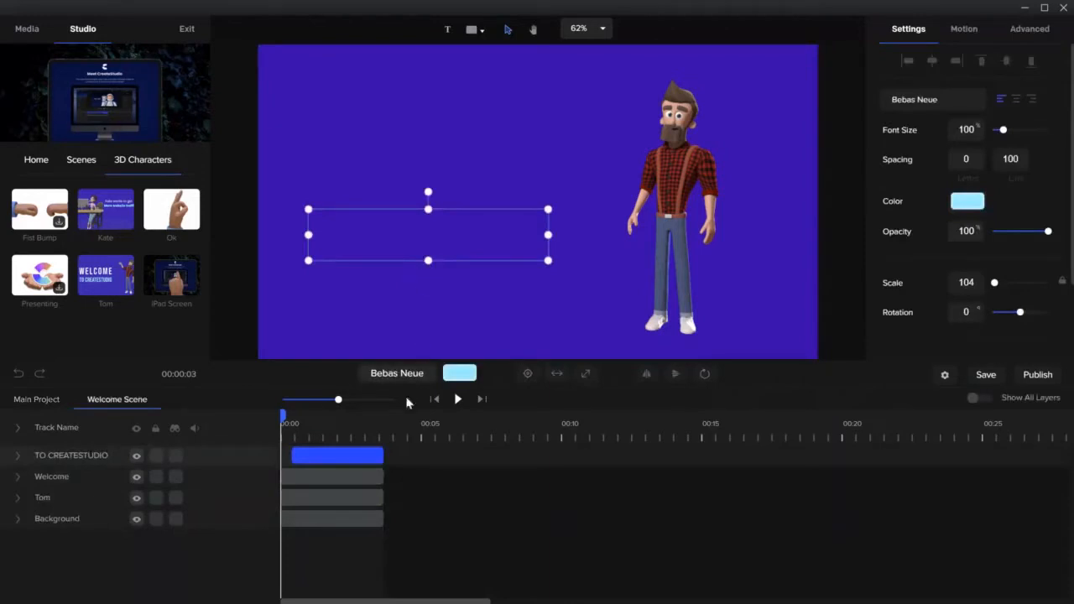
left_click(352, 476)
left_click(346, 499)
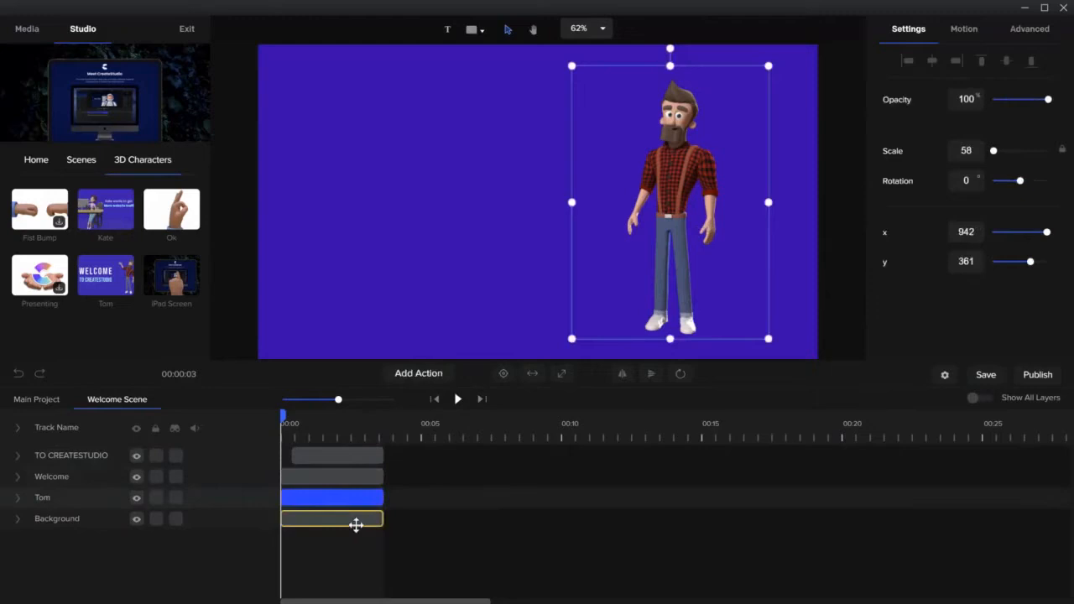
left_click(354, 519)
left_click(343, 501)
left_click(345, 518)
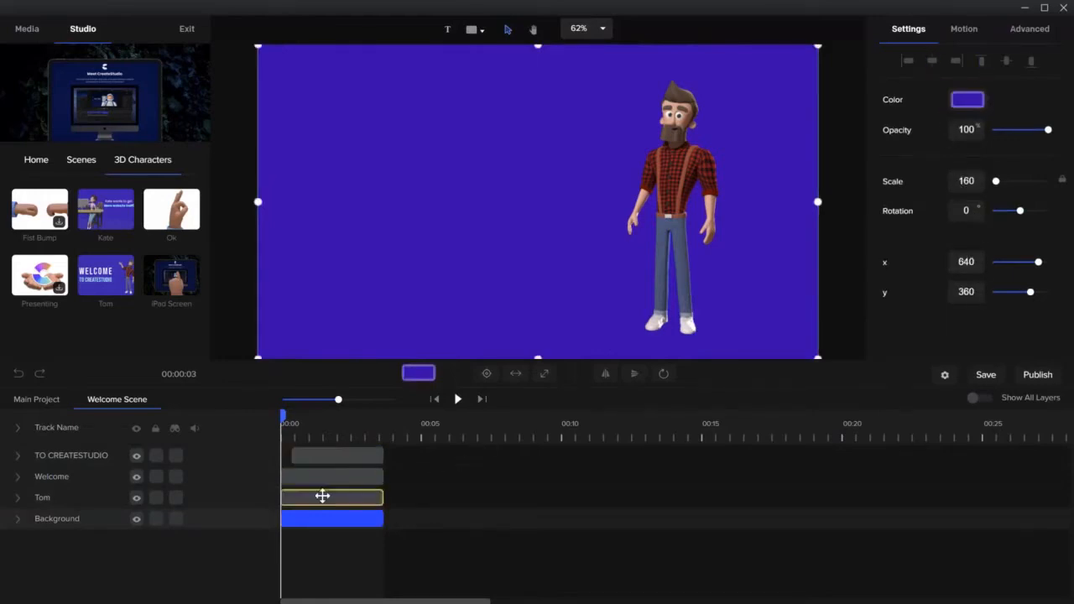
left_click(321, 498)
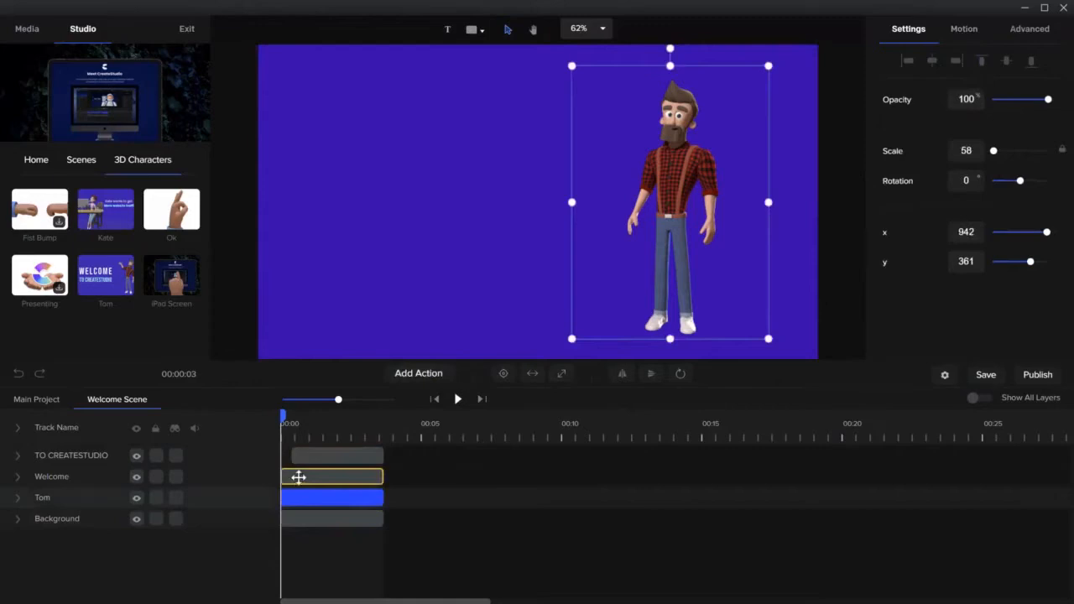
left_click(297, 477)
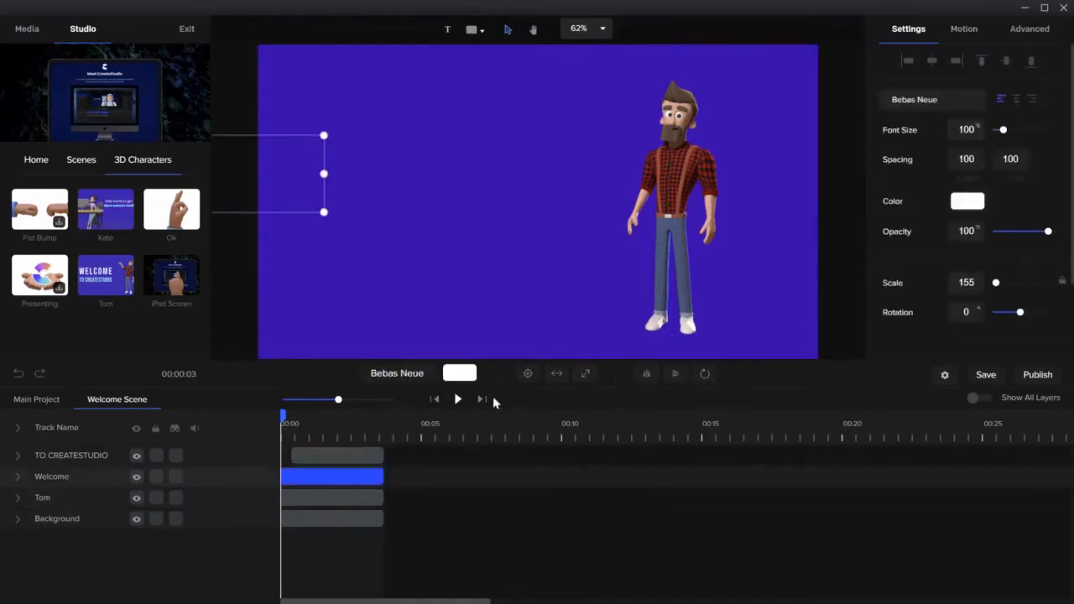
left_click(338, 455)
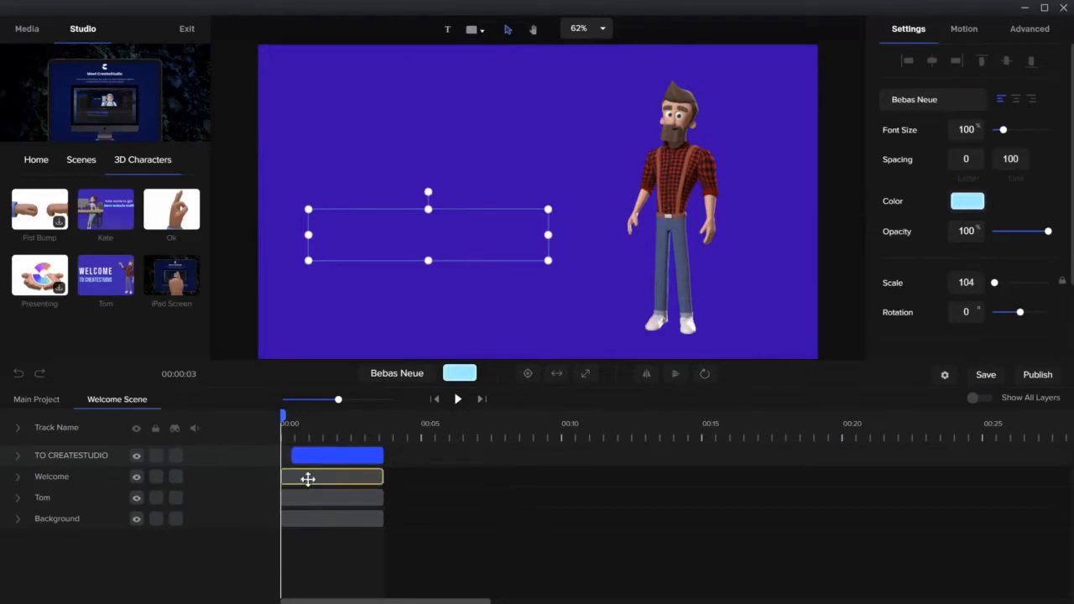
- Examine the Border, Shadow and Skew options of the Welcome text layer with the playhead at about 2 seconds
left_click(307, 478)
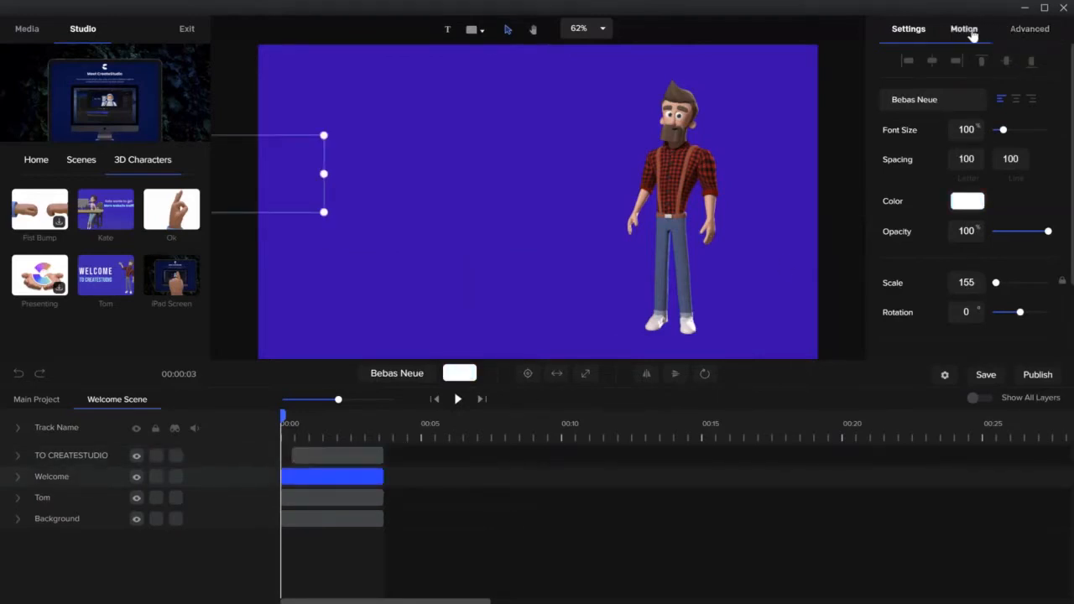
left_click(971, 32)
left_click(1020, 37)
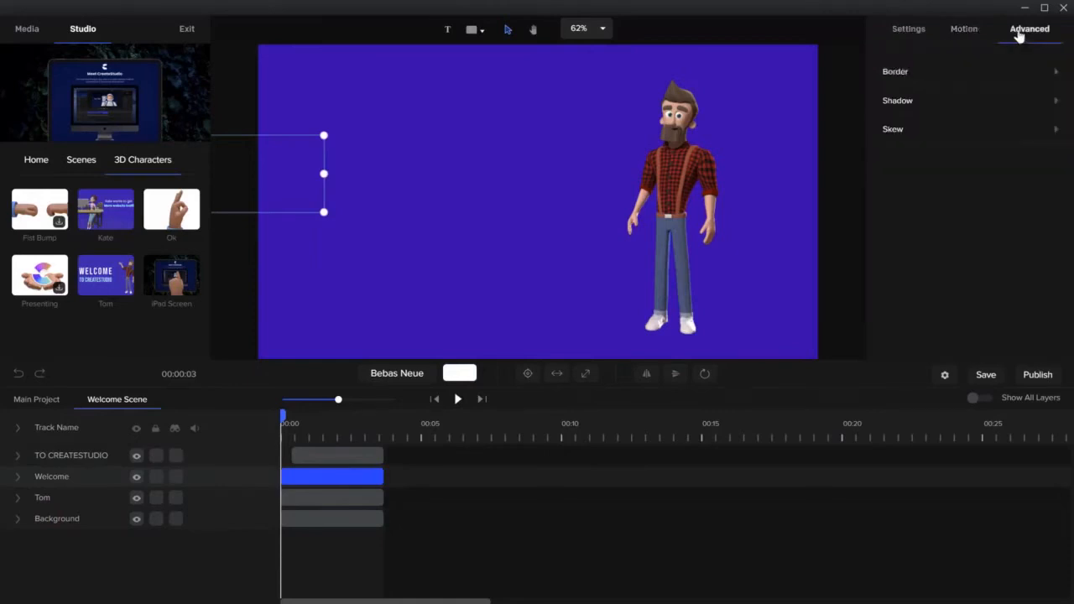
left_click(1030, 73)
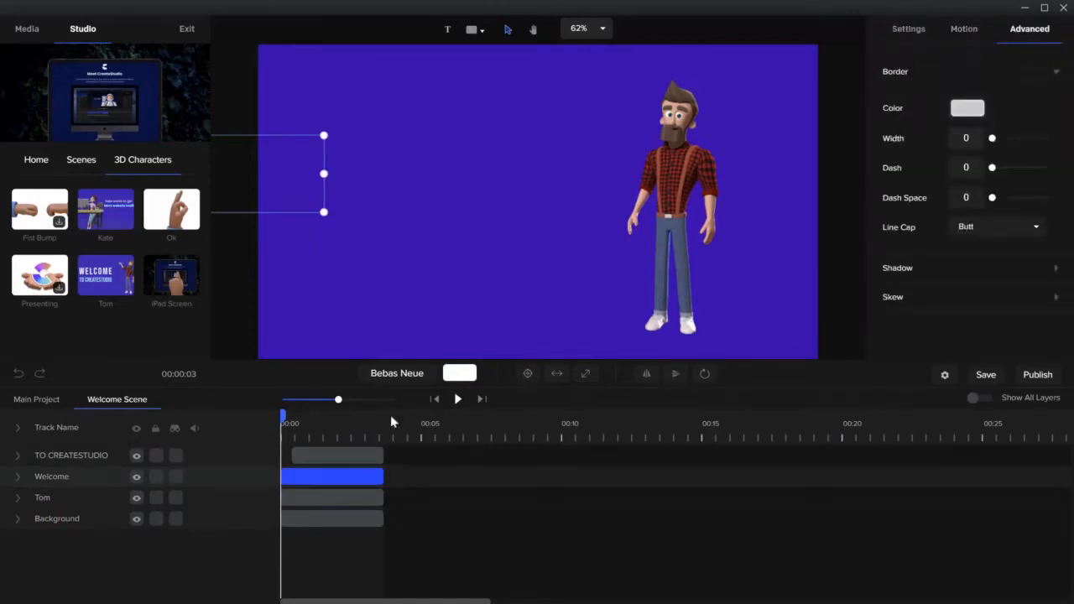
left_click_drag(285, 421, 344, 412)
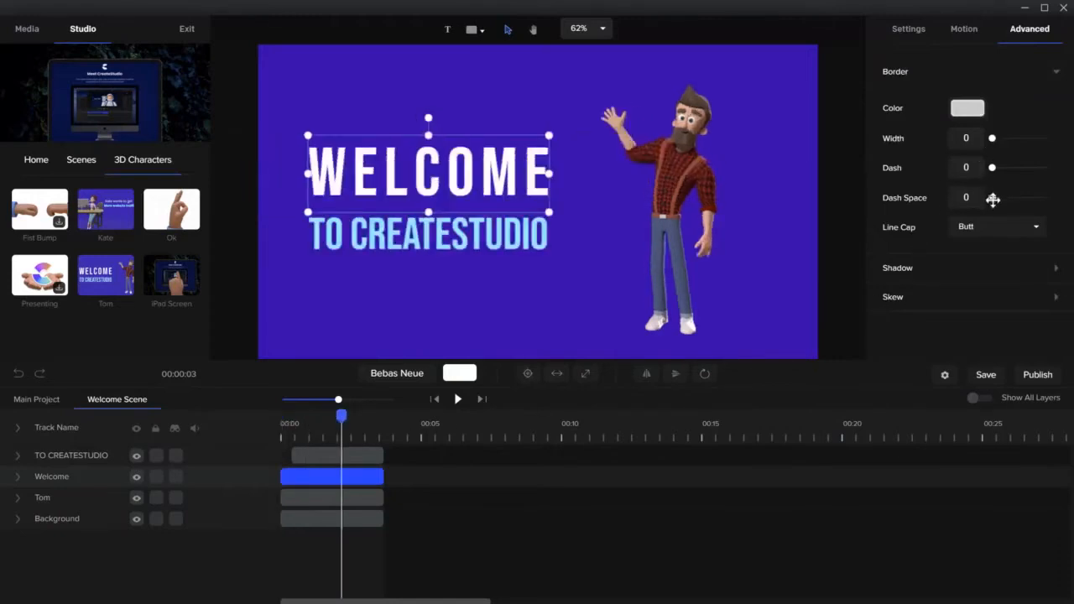
left_click(957, 271)
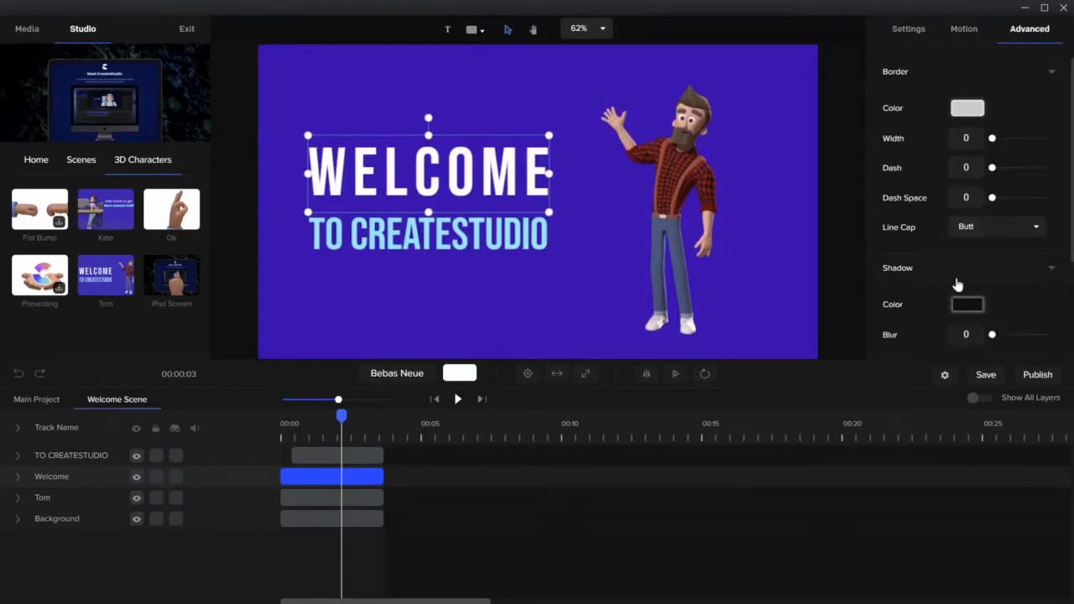
scroll(969, 304, "down", 2)
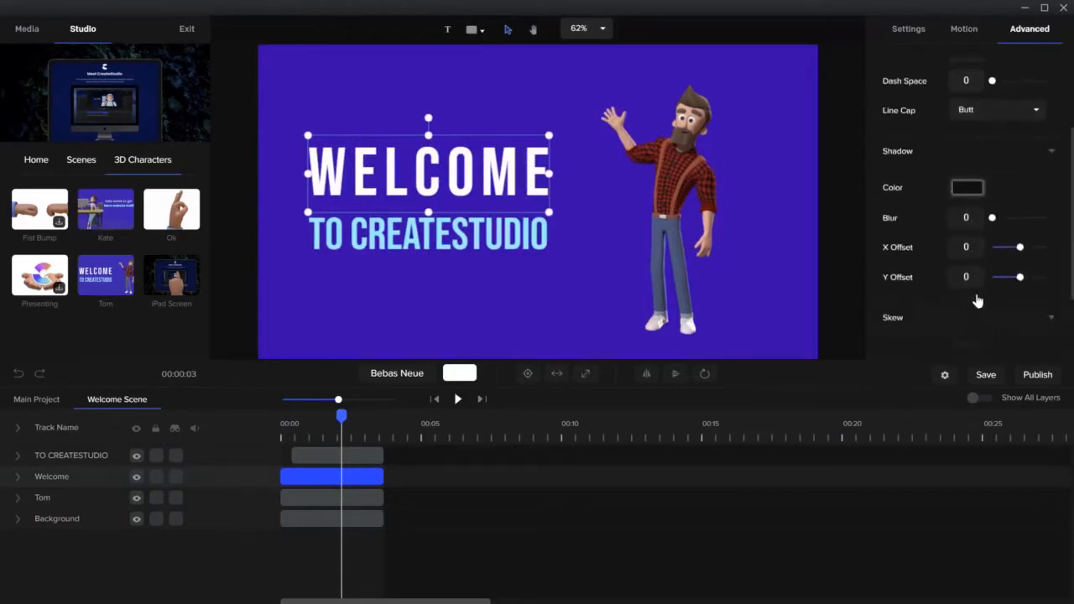
scroll(978, 302, "down", 1)
scroll(988, 171, "up", 3)
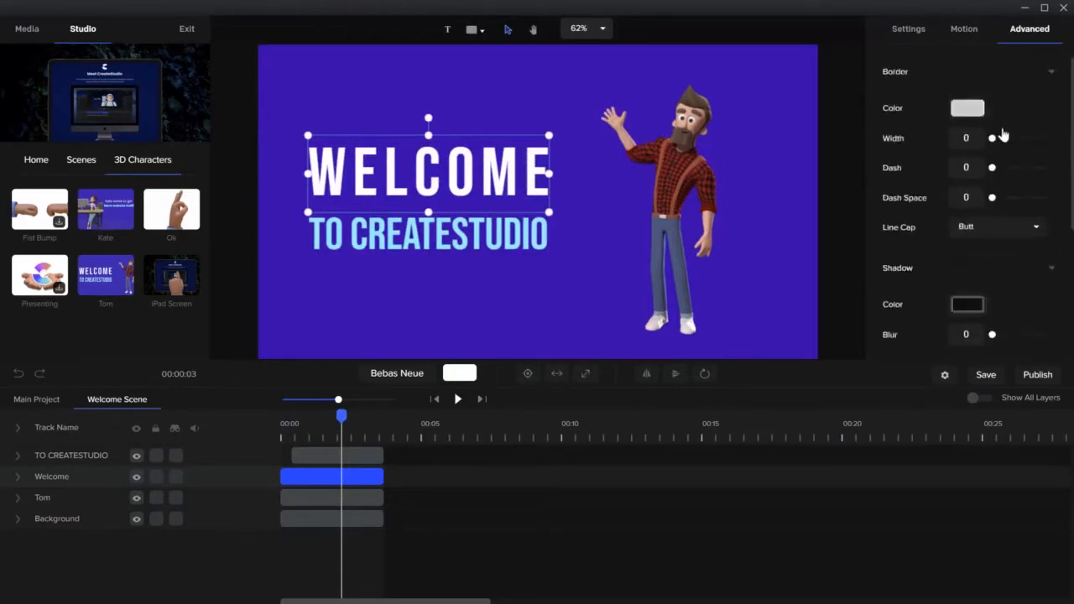
left_click(1050, 80)
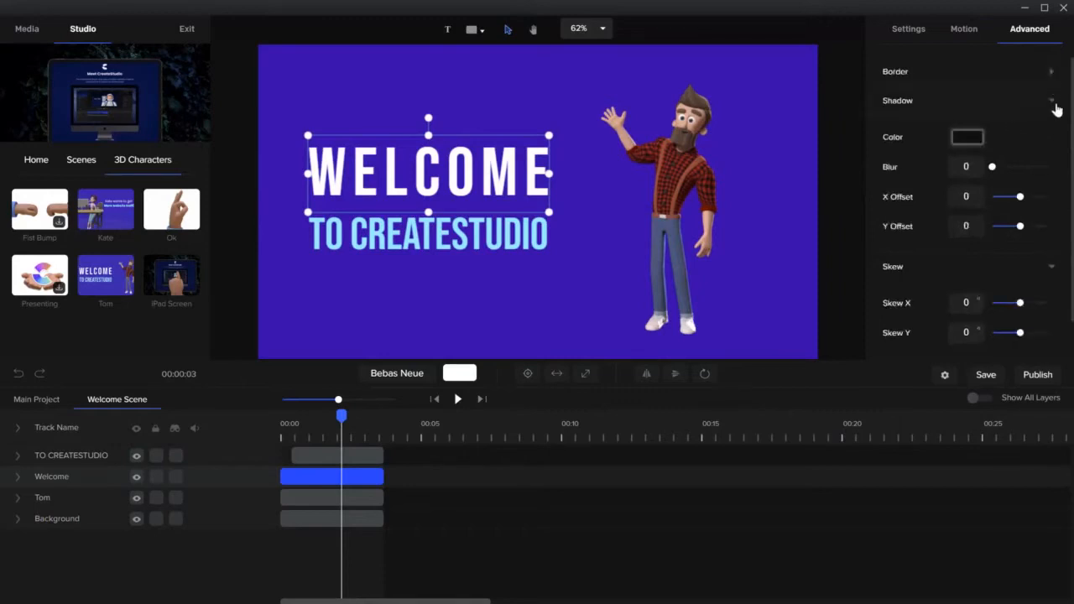
left_click(1056, 102)
left_click(1055, 129)
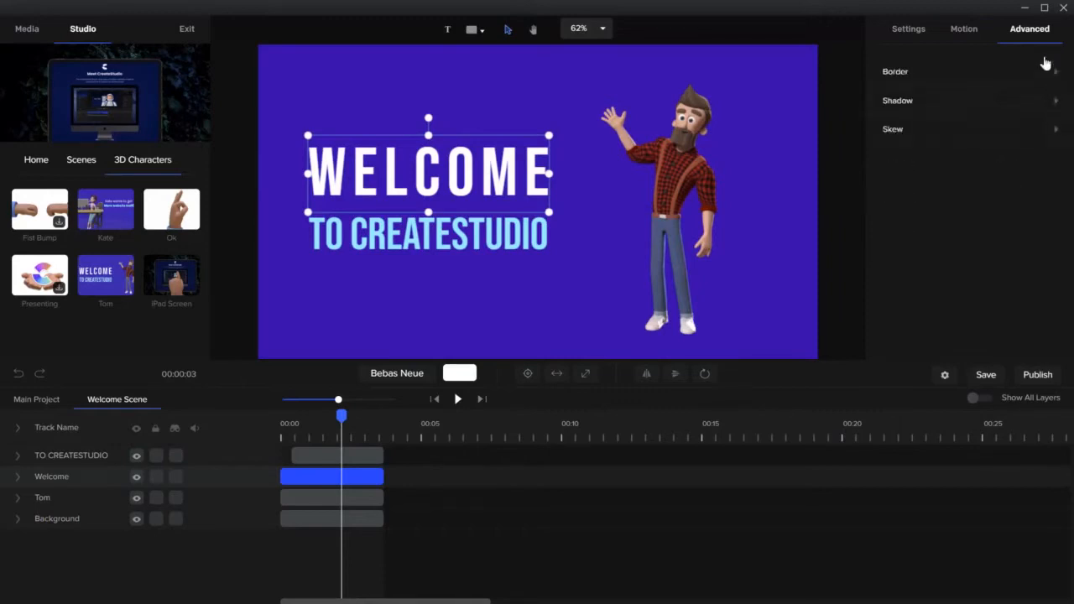
- View the Welcome text's motion presets, expand its animation track and scrub through the existing entrance animation
left_click(969, 32)
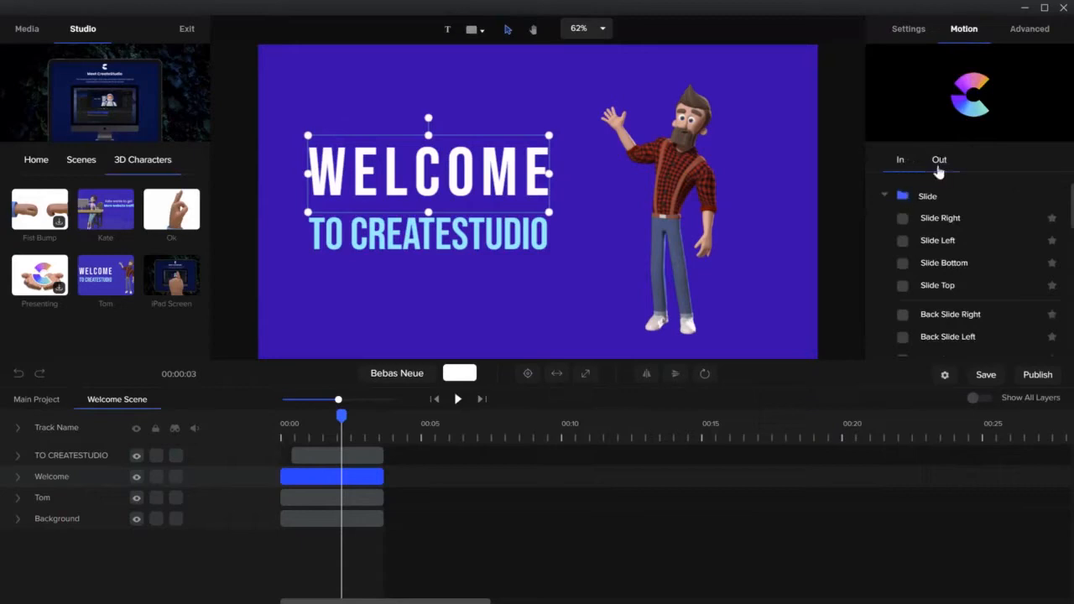
mouse_move(342, 413)
left_mouse_down()
mouse_move(283, 414)
mouse_move(353, 414)
mouse_move(282, 409)
mouse_move(329, 413)
left_mouse_up()
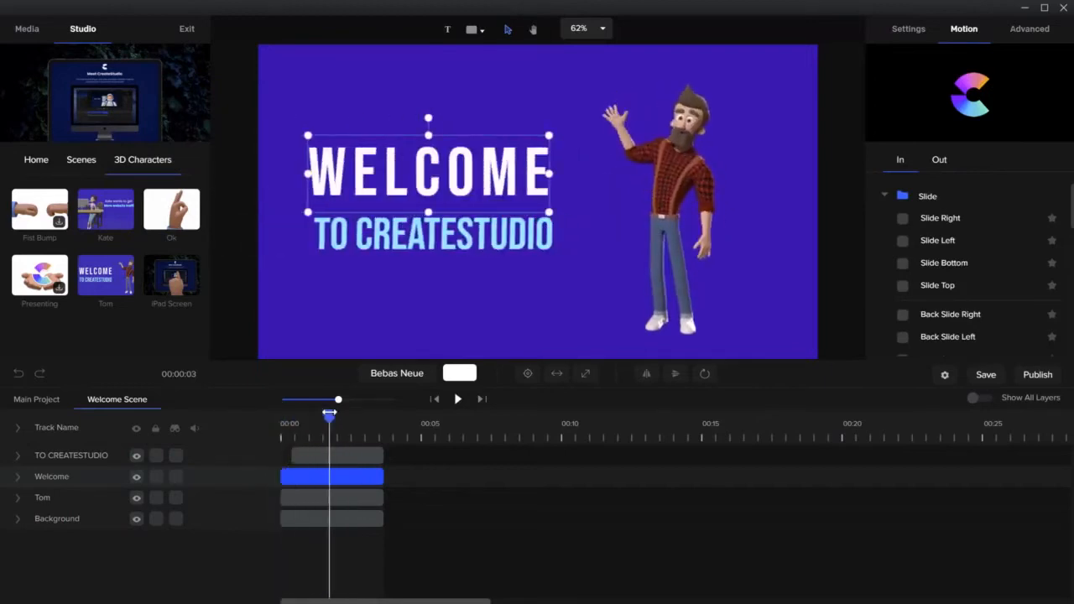
left_click(18, 476)
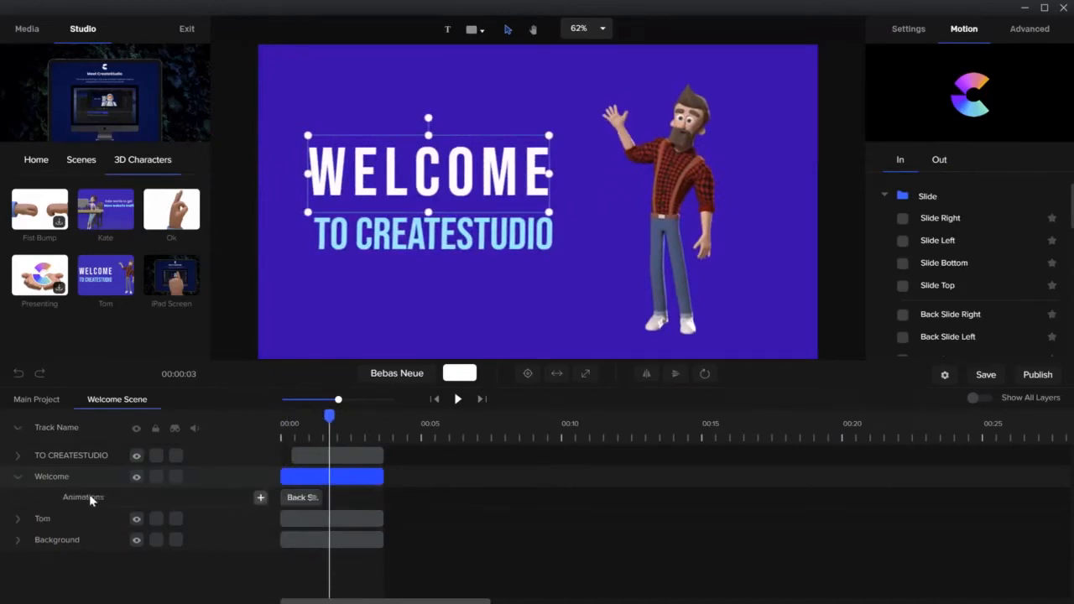
left_click(295, 500)
left_click(299, 425)
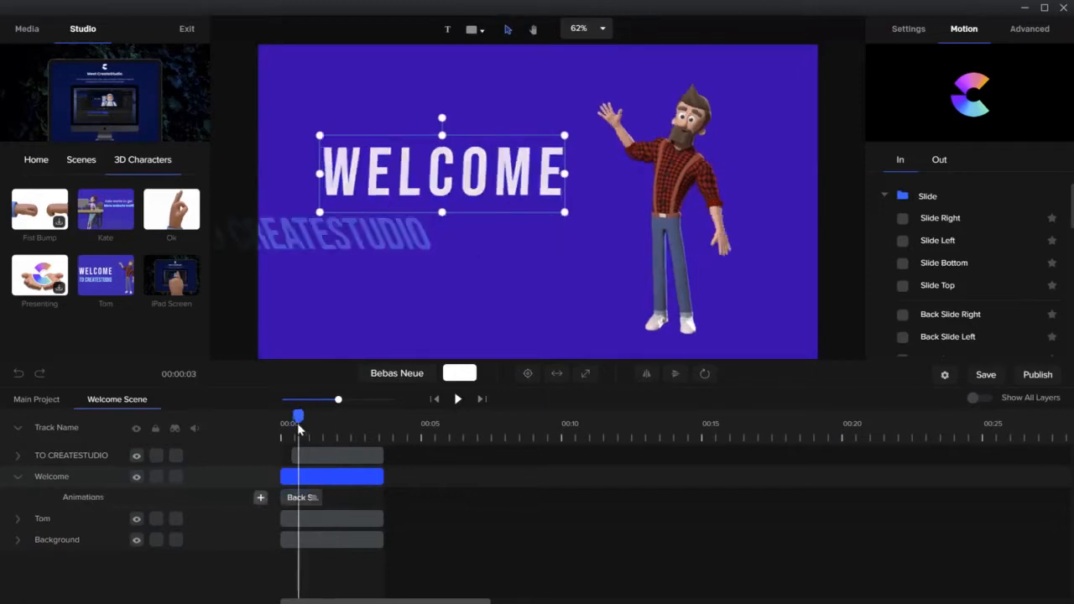
left_click_drag(291, 422, 300, 422)
- Delete the existing Back Slide animation from the Welcome text layer
left_click(291, 502)
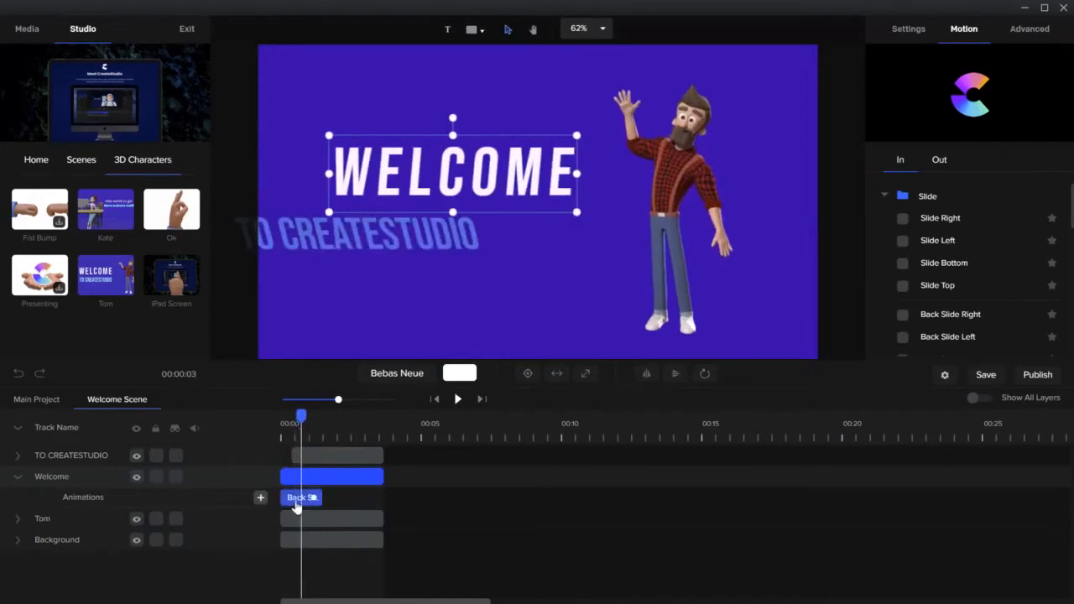
right_click(292, 506)
left_click(319, 558)
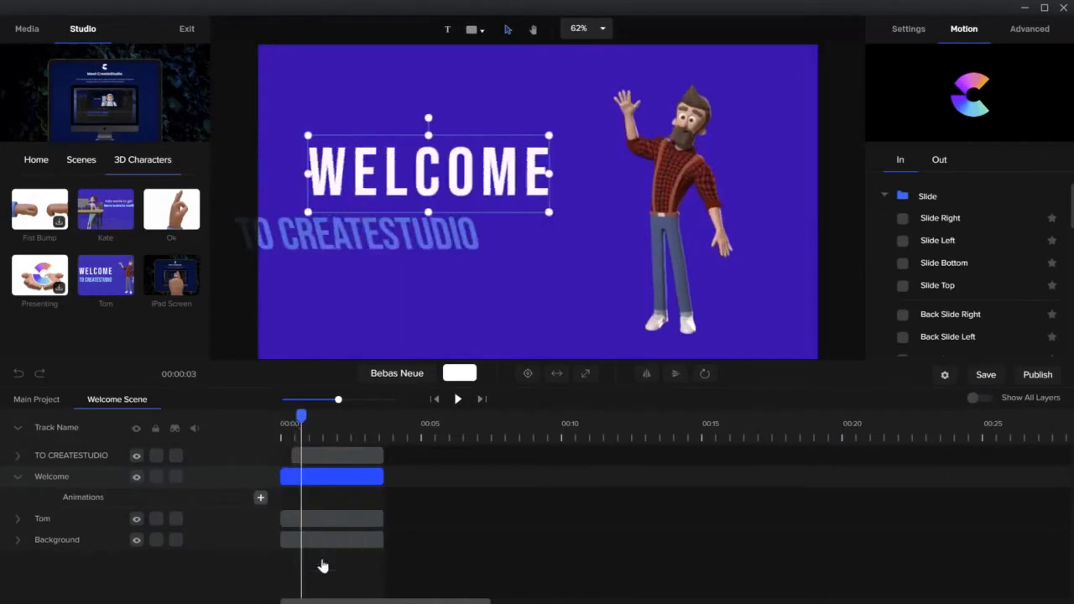
- Return the playhead to the start and apply the Fade entrance animation to the Welcome text
left_click_drag(301, 417, 266, 446)
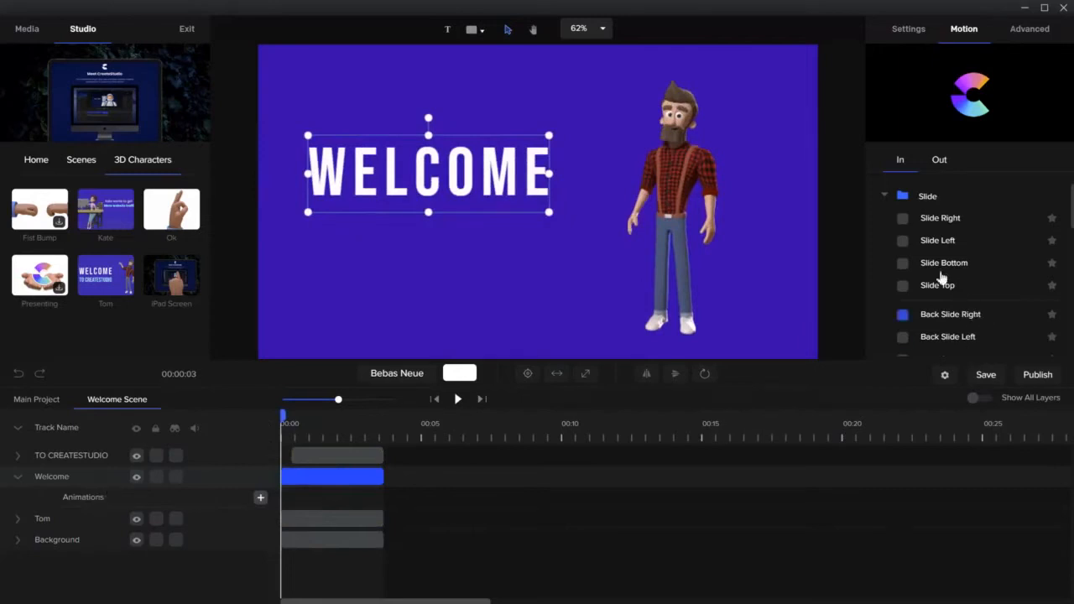
left_click(886, 198)
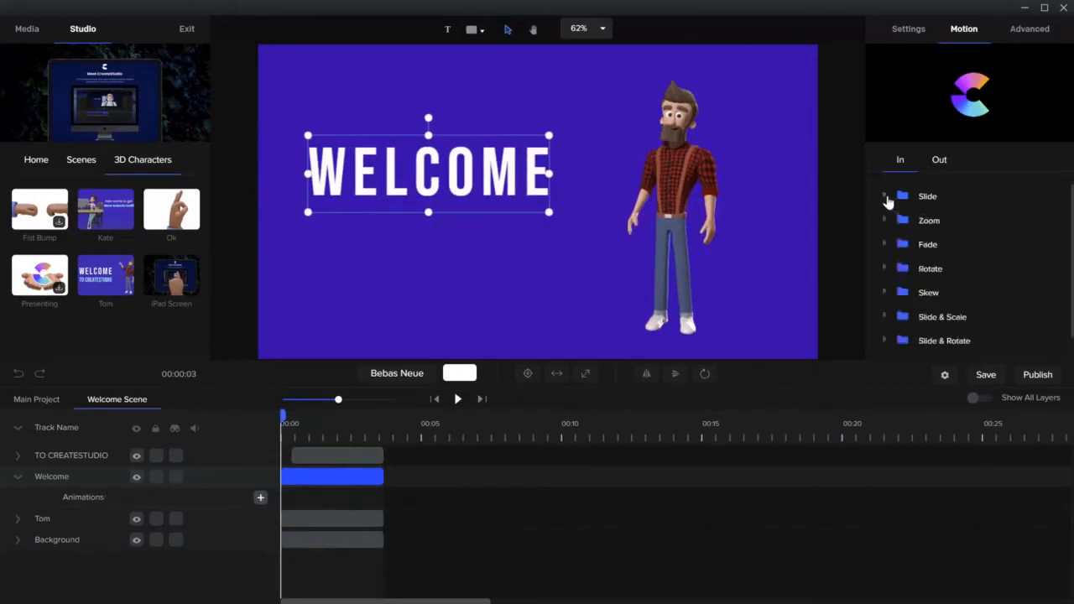
left_click(883, 243)
left_click(902, 269)
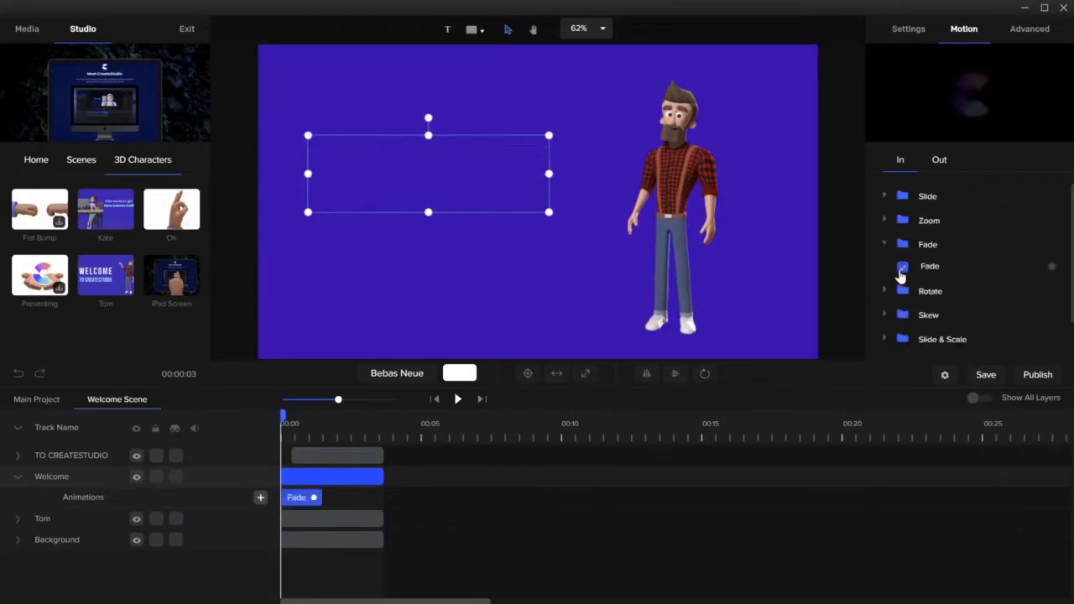
- Look through the Zoom and Slide entrance presets and play the scene to preview the Welcome text's Fade animation
left_click(885, 221)
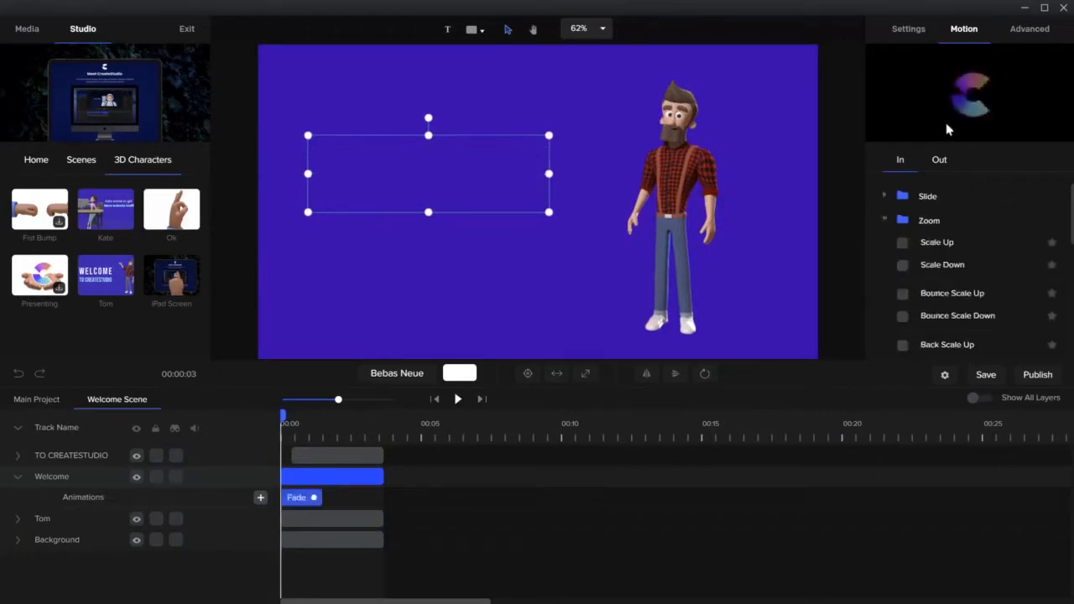
left_click(883, 198)
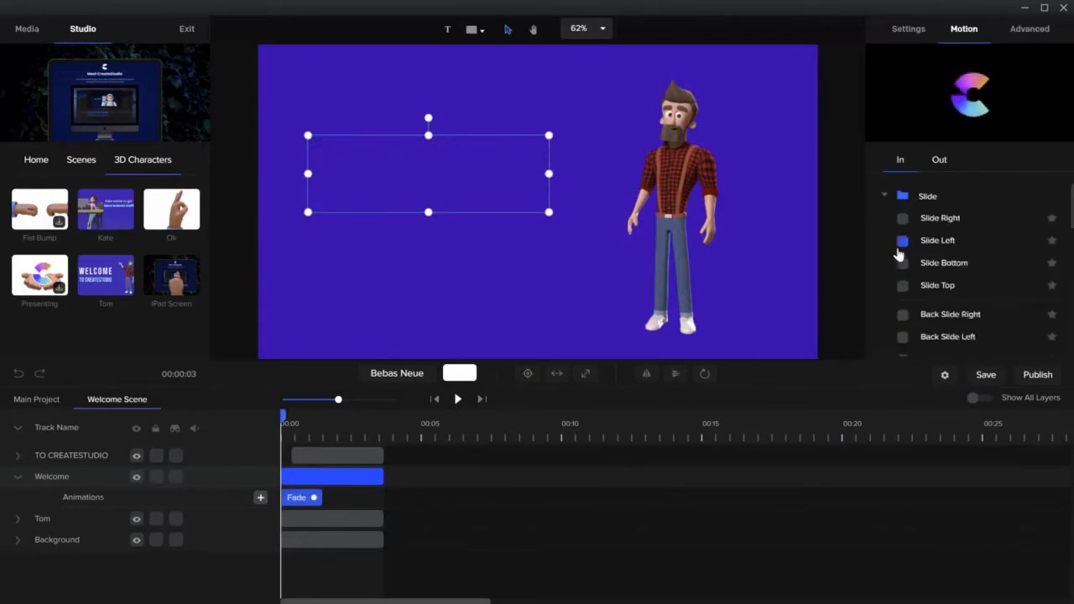
scroll(915, 277, "down", 1)
scroll(915, 283, "down", 4)
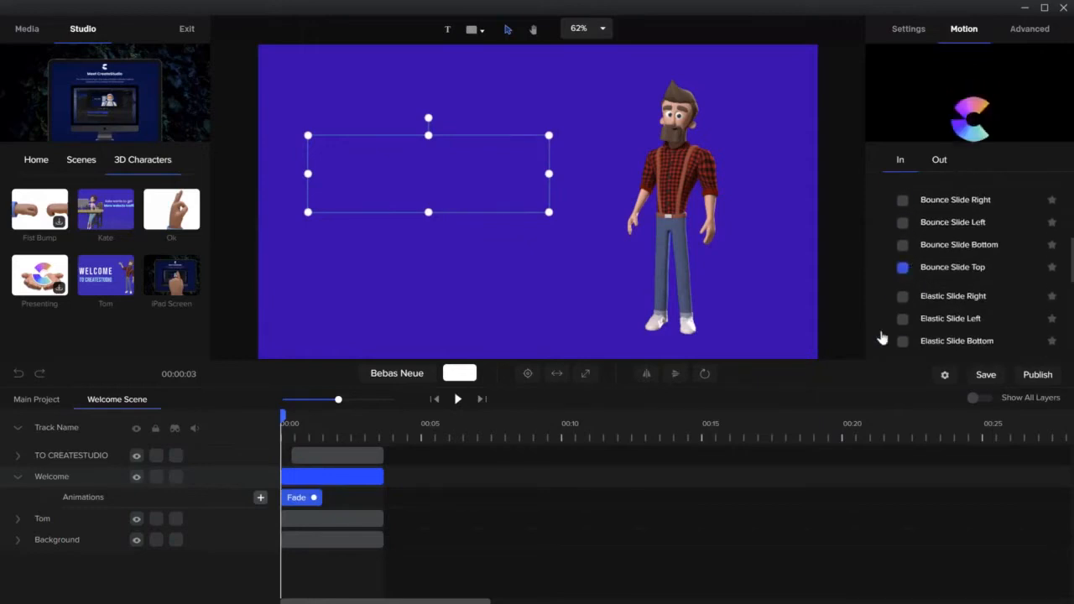
left_click(458, 399)
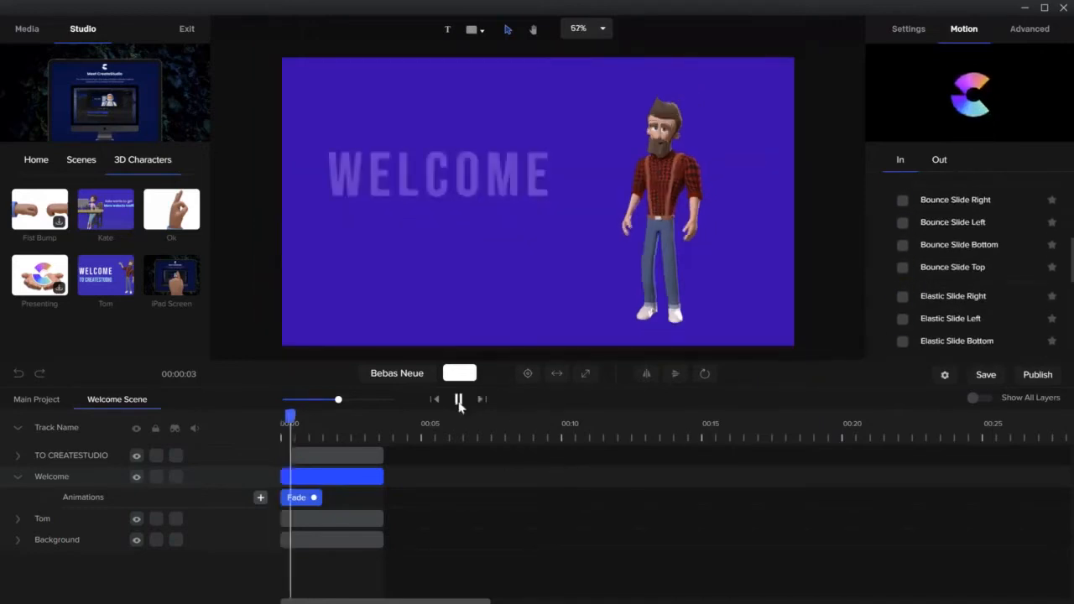
left_click(458, 400)
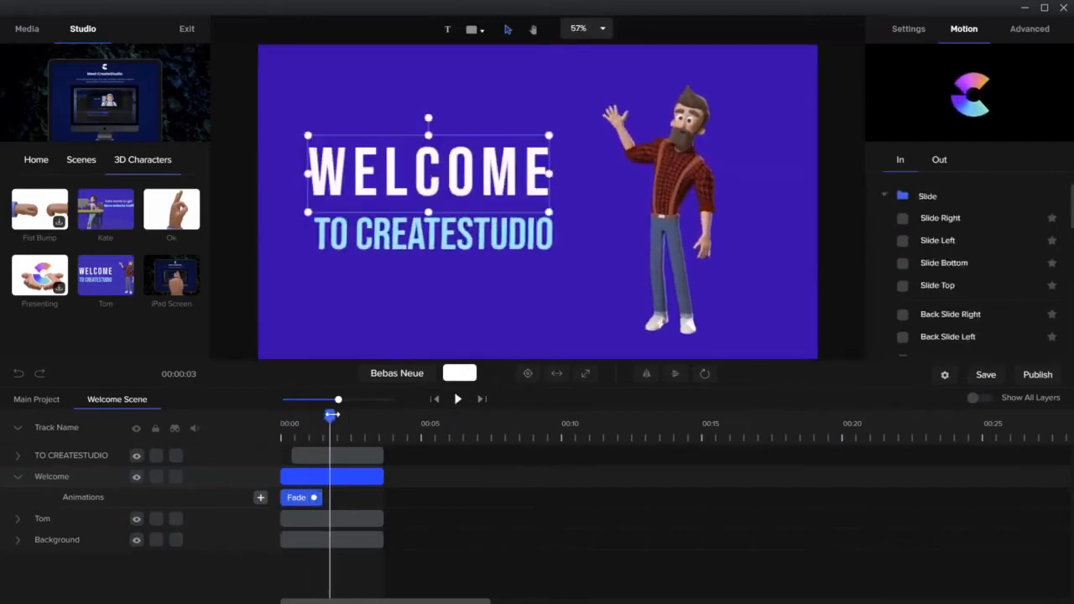
- Replace the Welcome text's Fade animation with Bounce Slide Right at the scene's start and play it back
left_click_drag(333, 414, 259, 434)
right_click(308, 499)
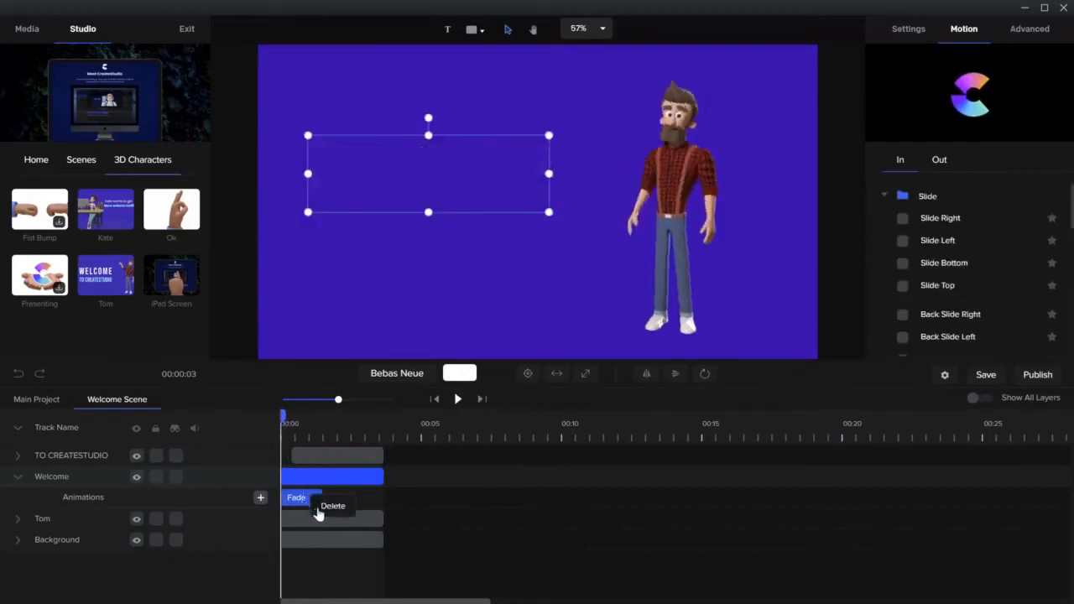
left_click(319, 509)
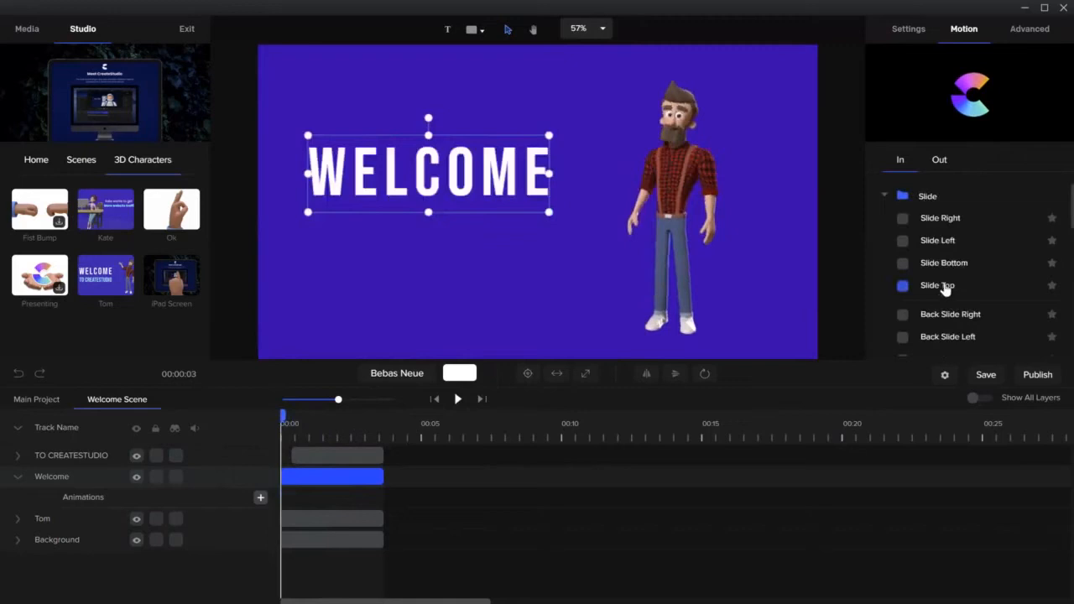
scroll(914, 289, "down", 10)
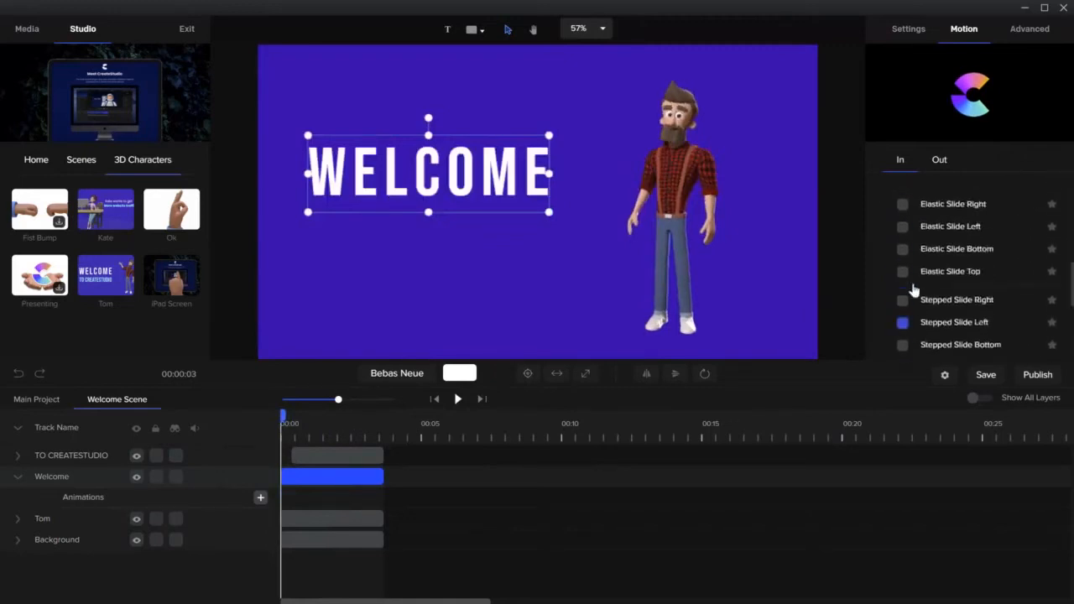
scroll(914, 290, "up", 3)
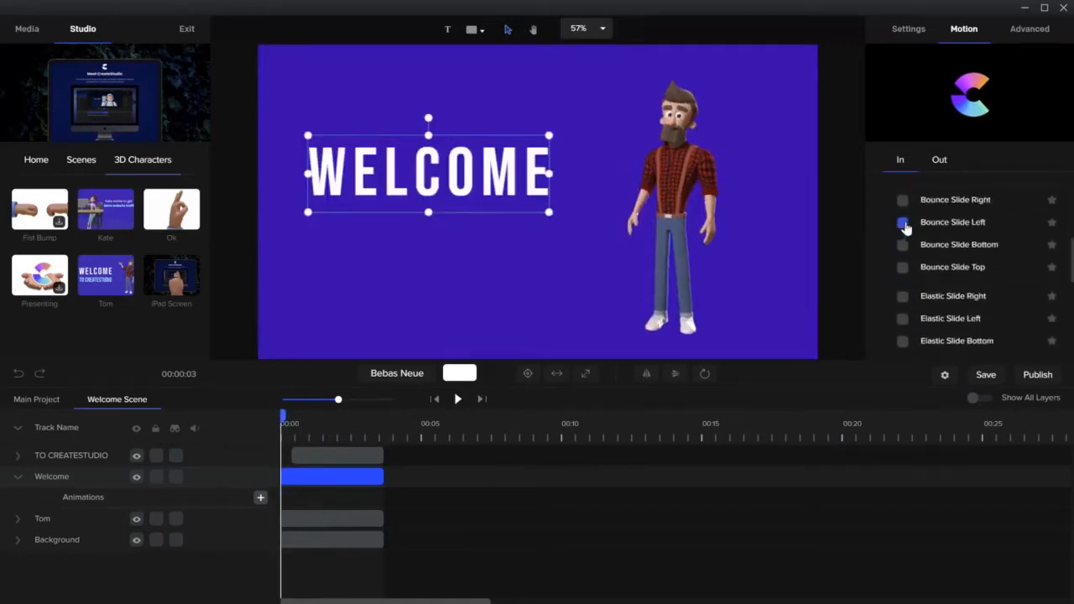
left_click(902, 202)
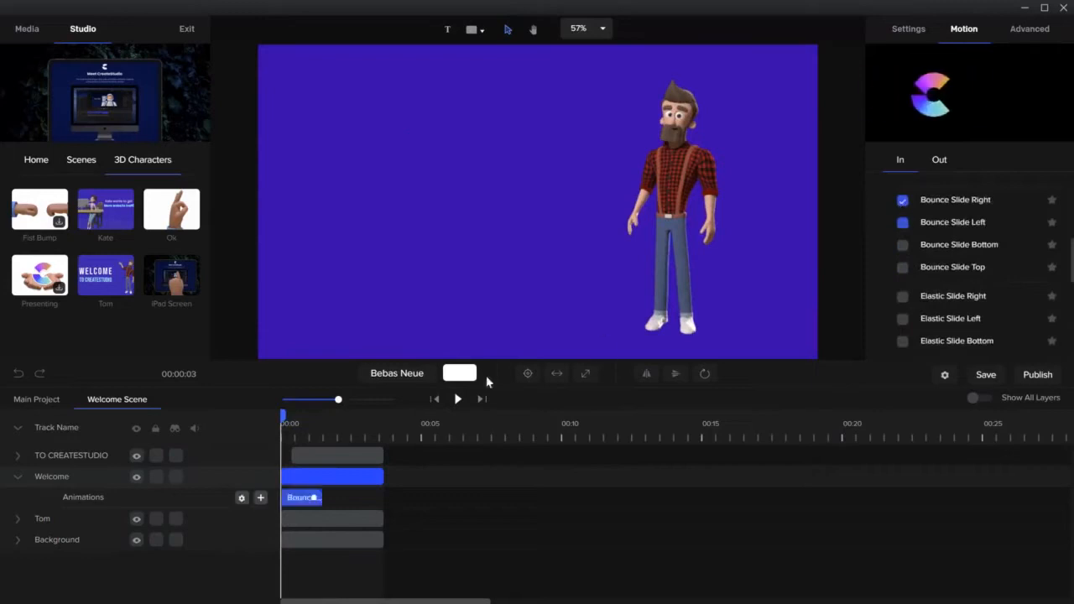
left_click(458, 399)
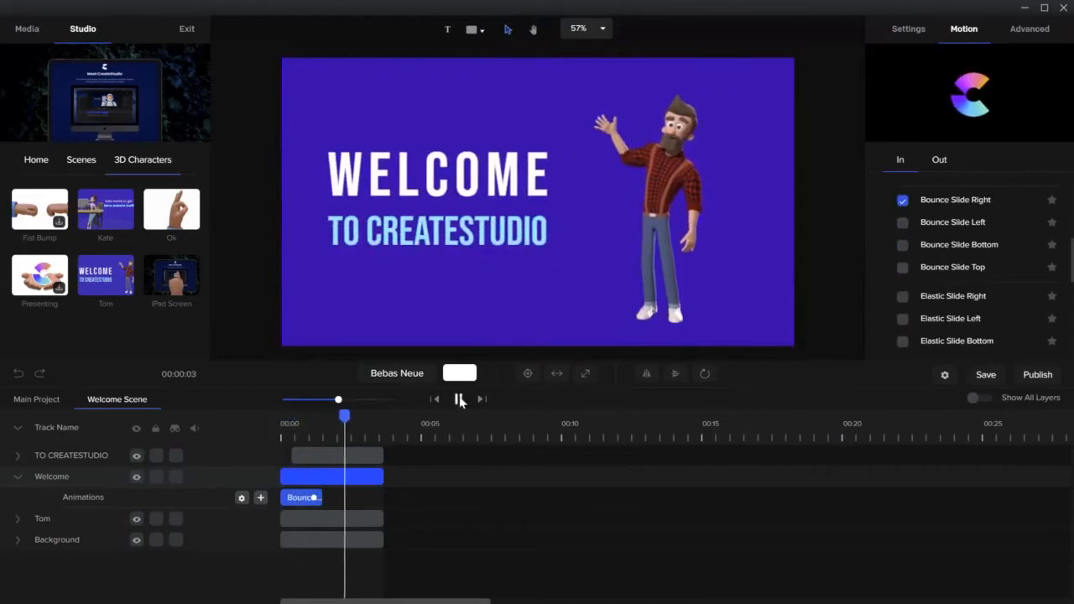
left_click(460, 399)
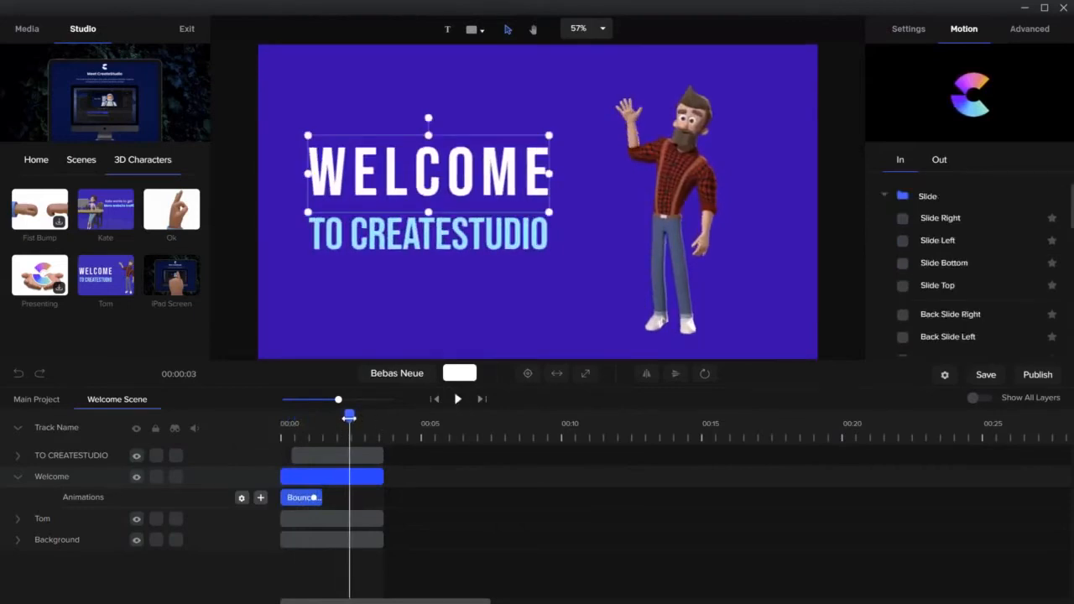
- Delete the Welcome text's current entrance animation and apply Slide Right at the start of the scene instead
left_click(286, 429)
right_click(289, 501)
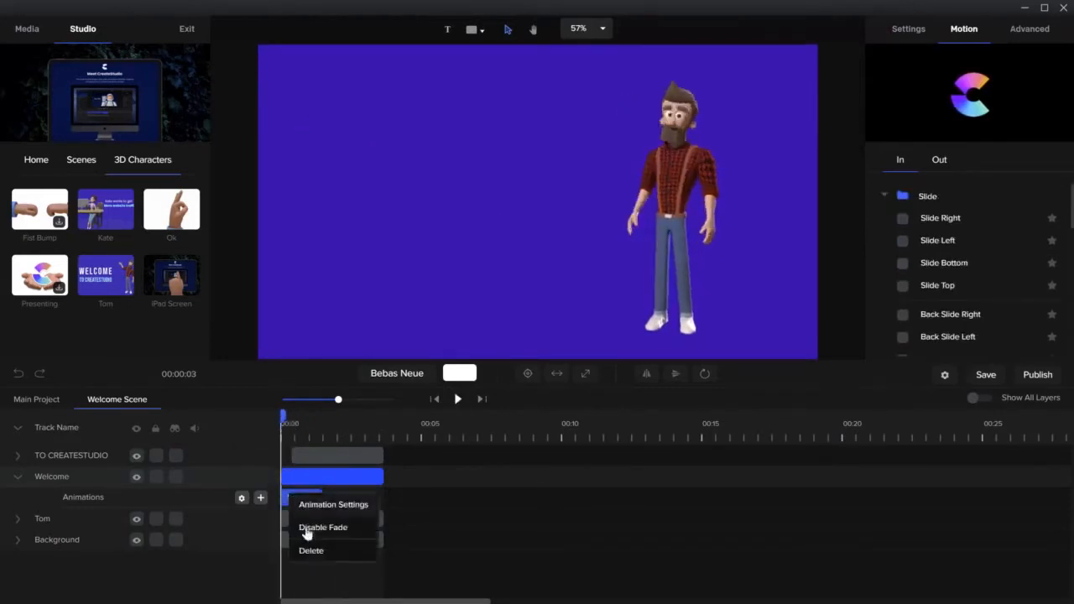
left_click(307, 549)
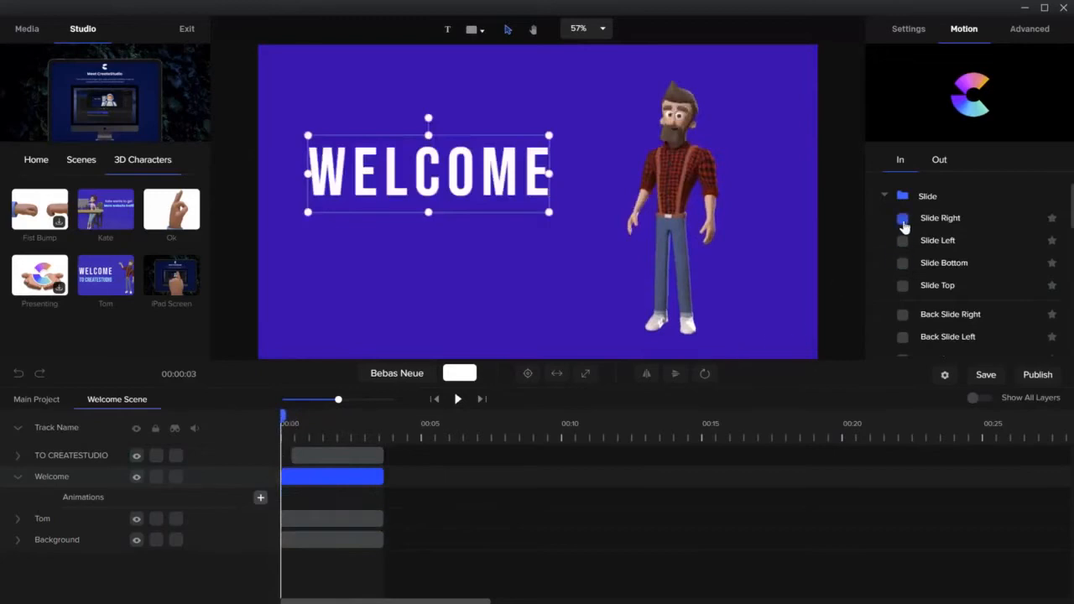
left_click(902, 219)
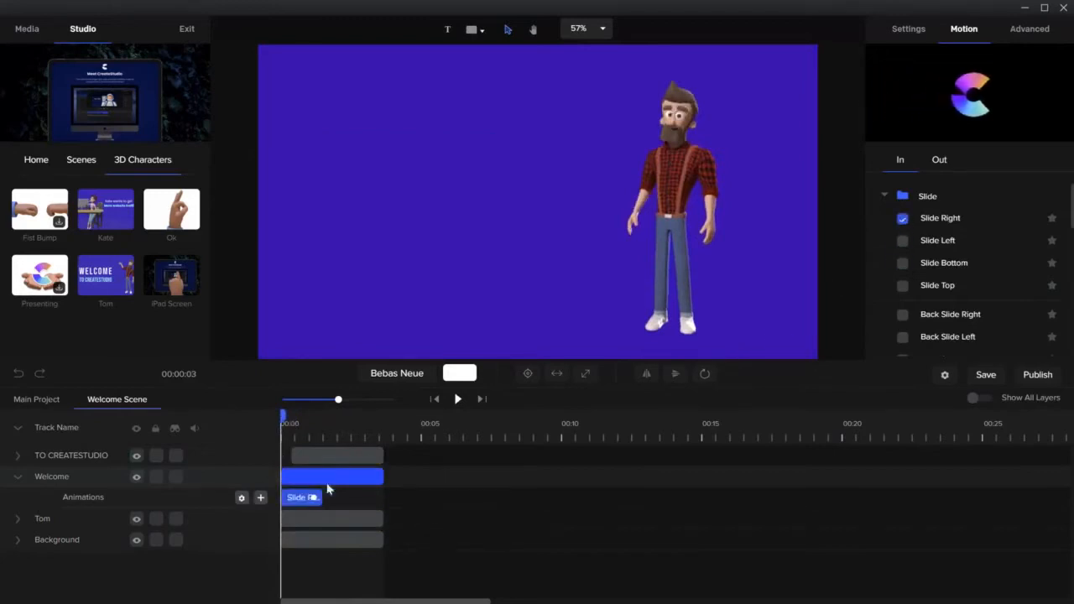
- Apply the Slide Right entrance animation to the Tom character at the start, with his track expanded and the Welcome track collapsed
left_click(686, 205)
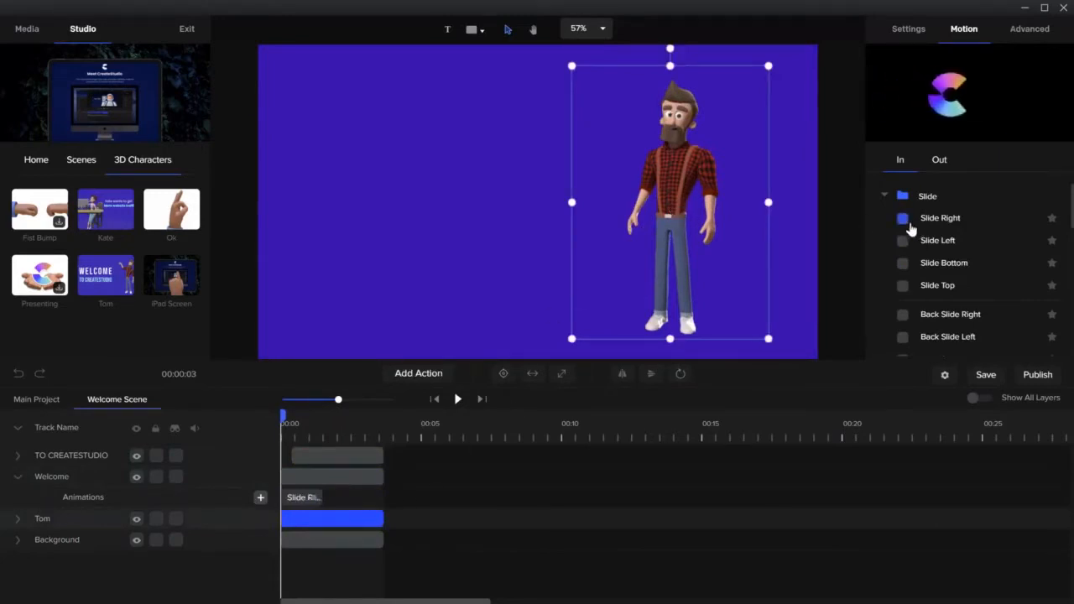
left_click(17, 520)
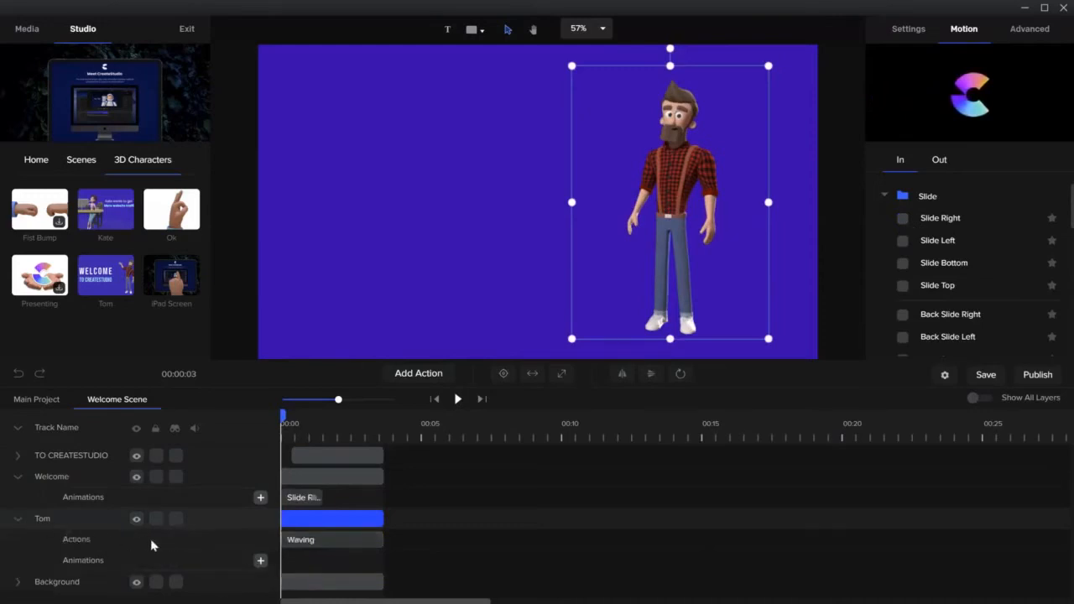
left_click(19, 477)
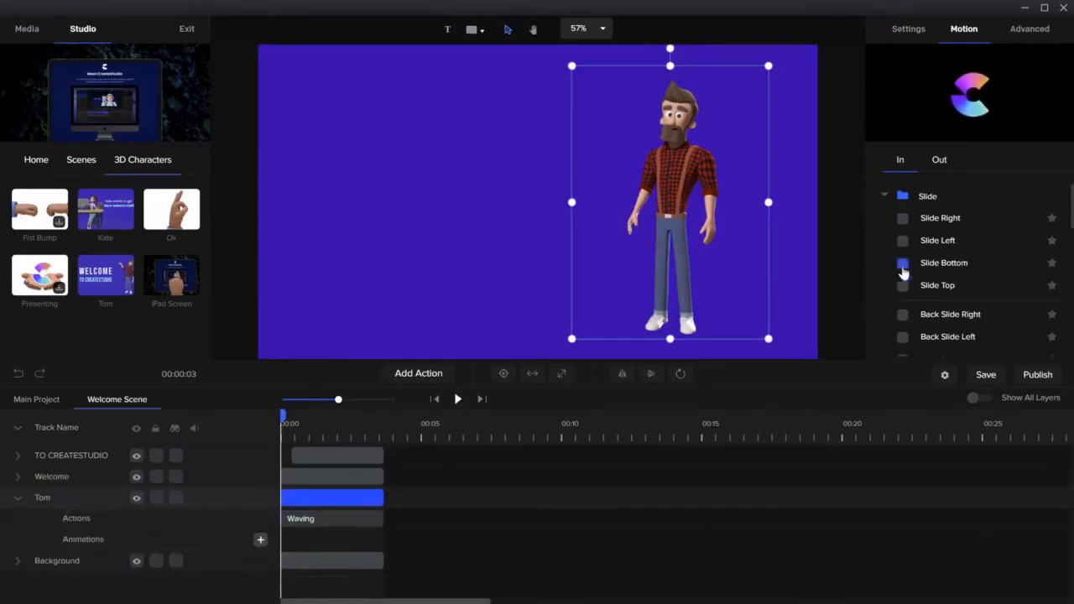
left_click(903, 220)
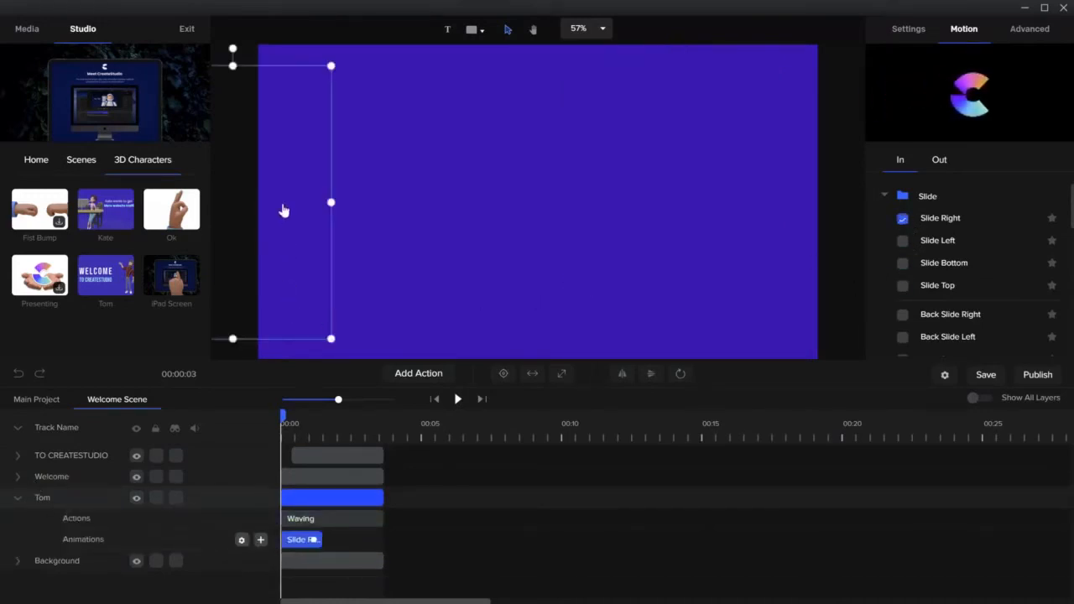
left_click(340, 212)
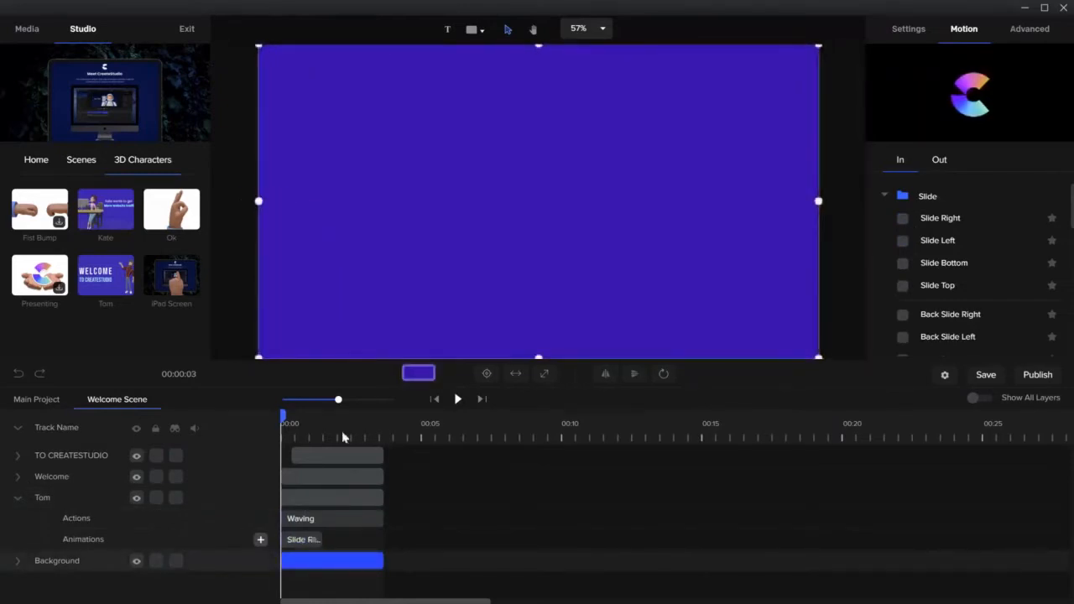
left_click(291, 520)
left_click(302, 499)
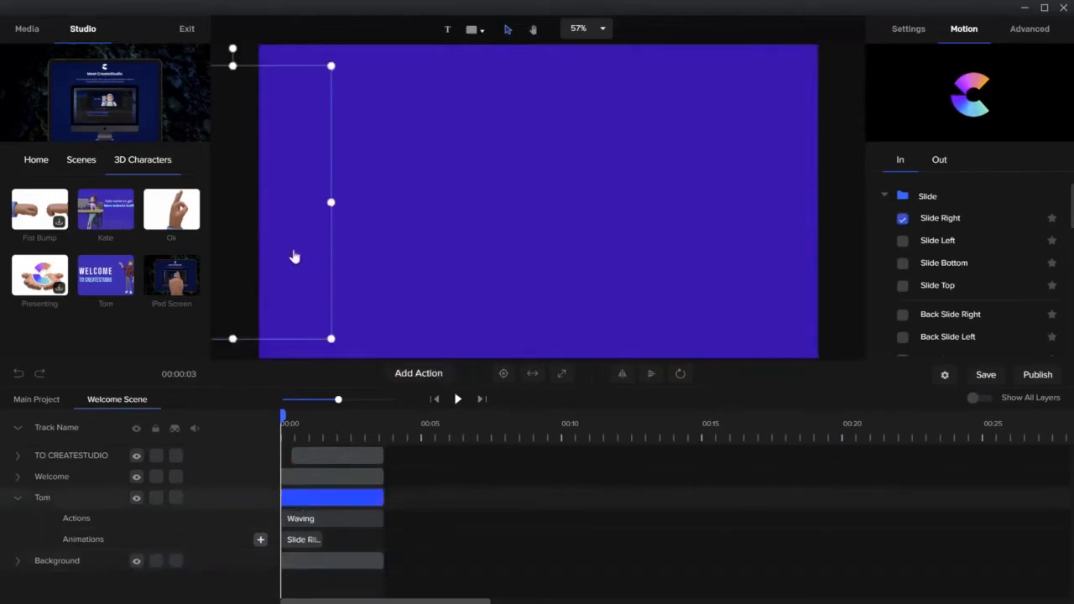
left_click(287, 223)
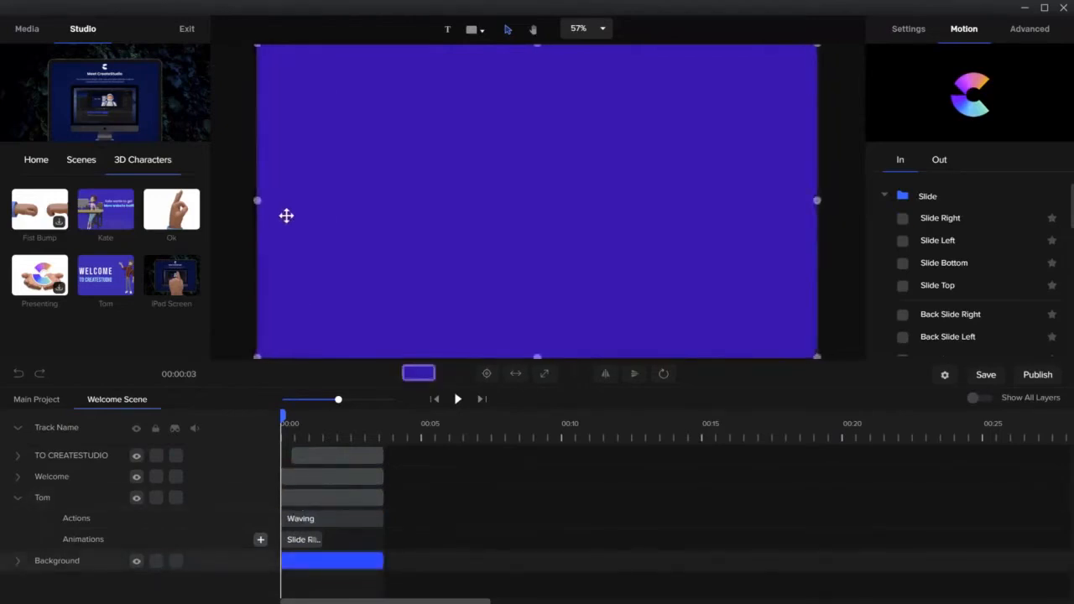
- With the playhead near 3 seconds, move Tom to the left side of the scene and both text layers to the right side
left_click(358, 419)
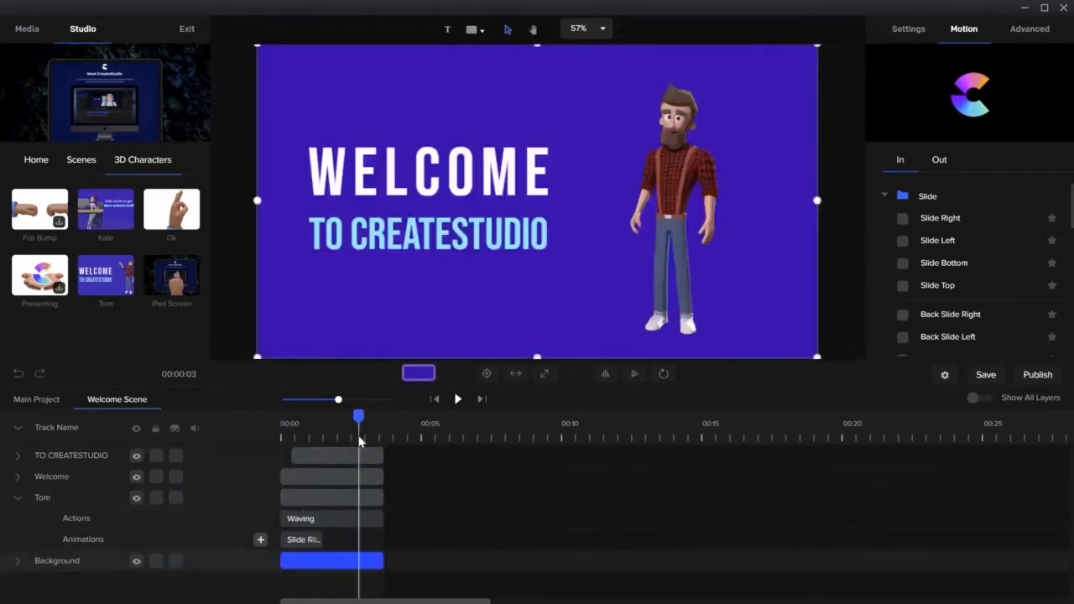
left_click(655, 162)
left_click_drag(656, 162, 350, 170)
left_click(454, 174)
left_click_drag(490, 180, 704, 182)
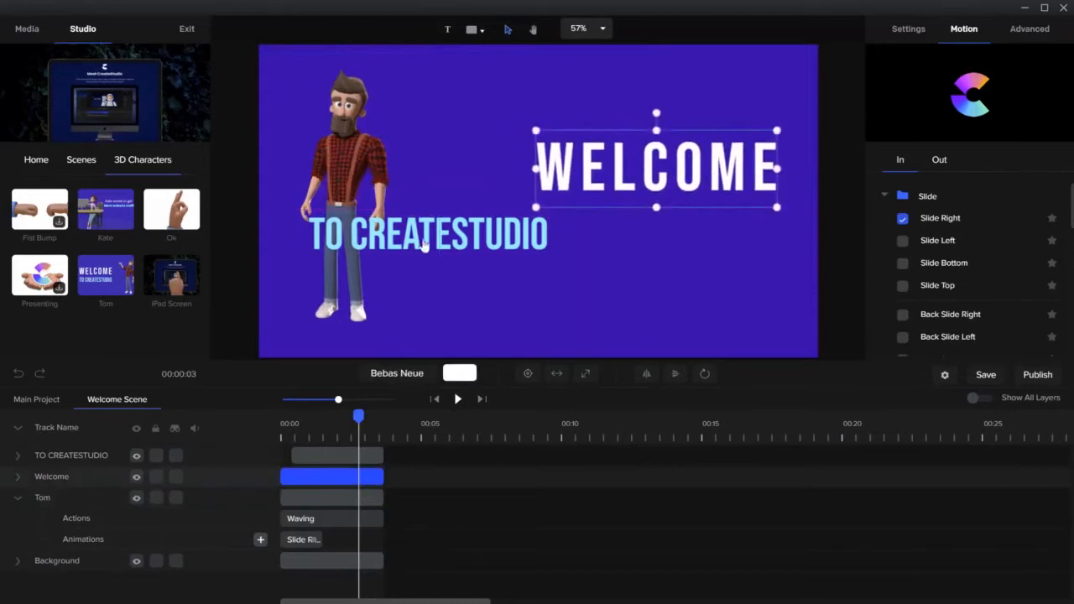
left_click(424, 245)
left_click_drag(424, 245, 653, 235)
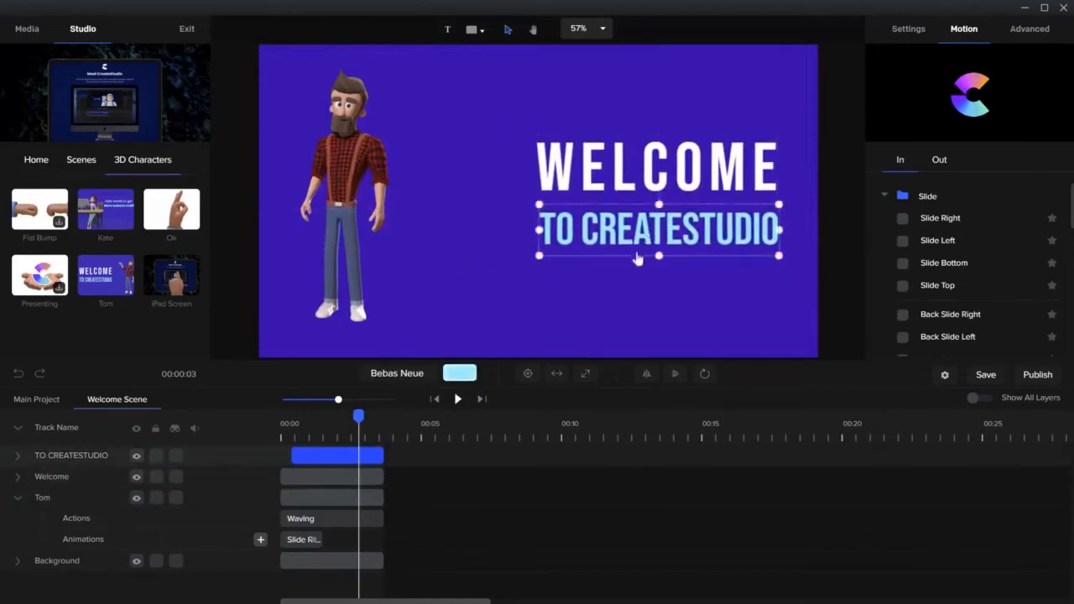
- Return the playhead to the start and play the rearranged scene to preview its entrance animations
left_click_drag(357, 417, 265, 395)
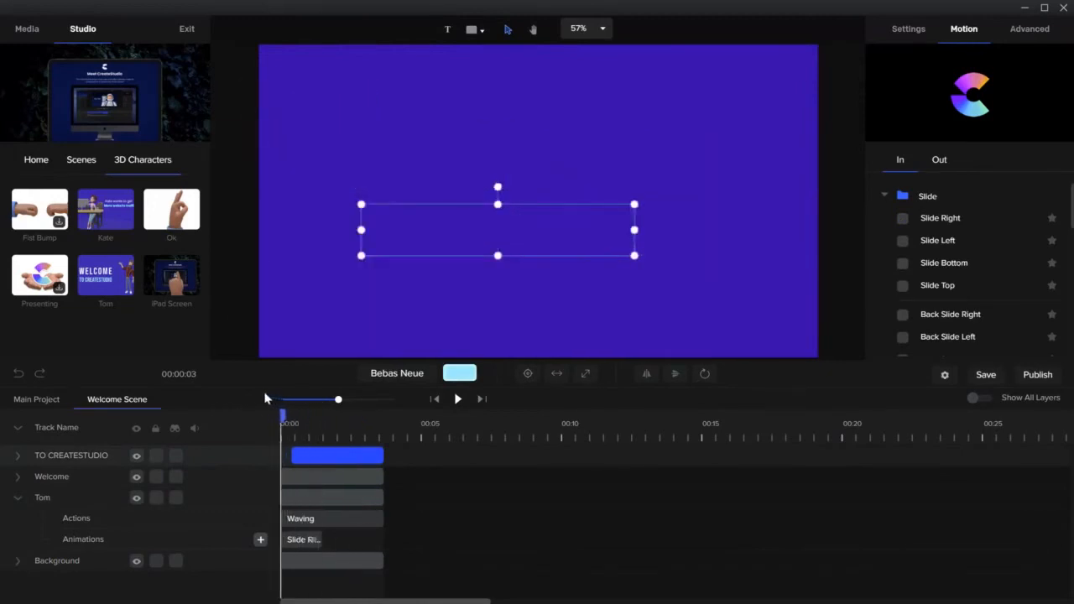
left_click(432, 341)
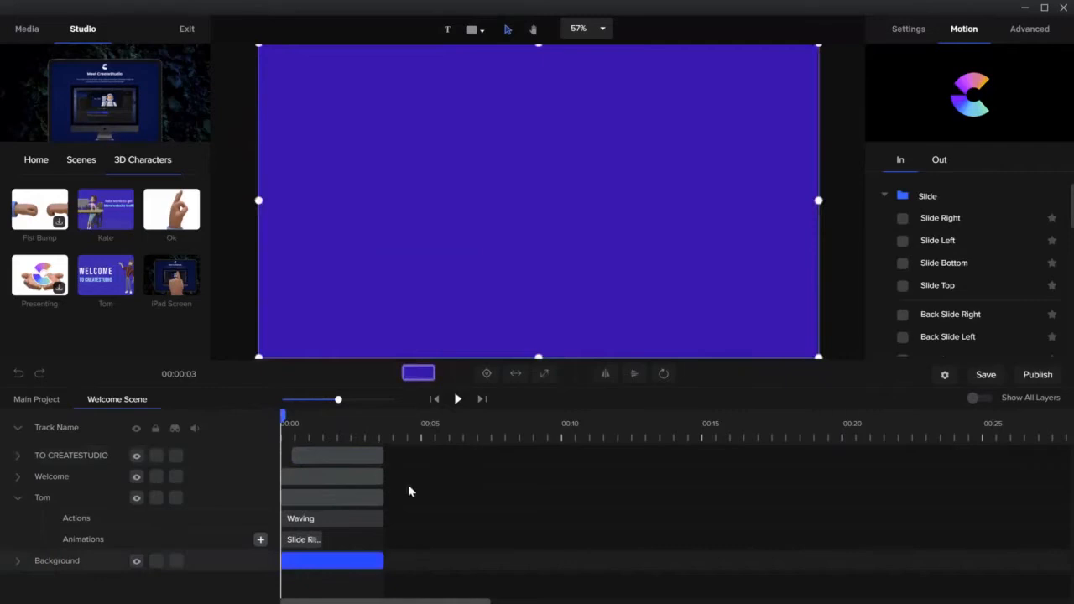
left_click(457, 400)
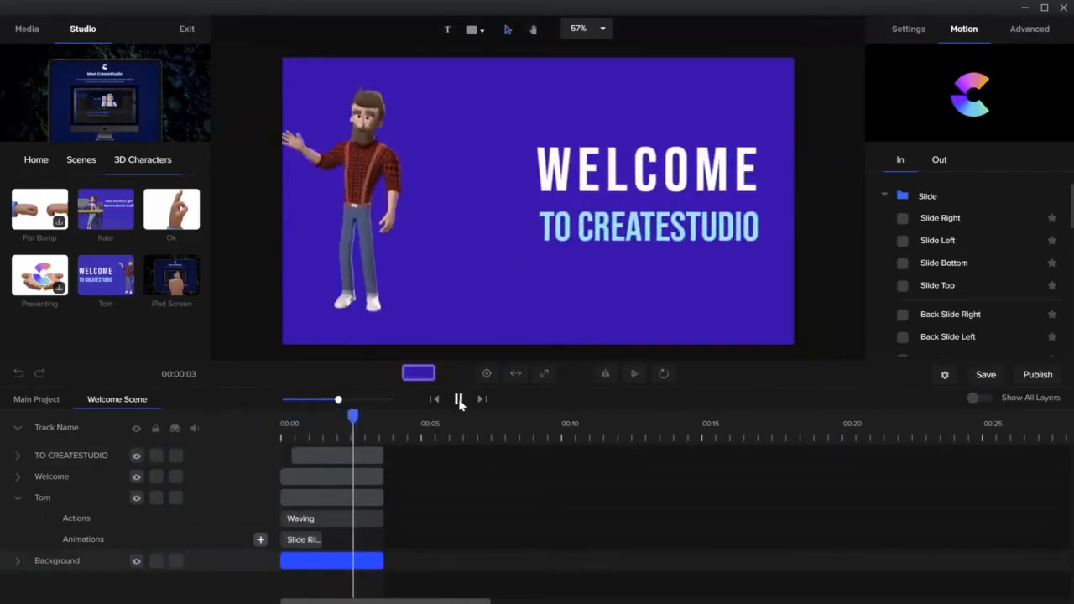
left_click(459, 400)
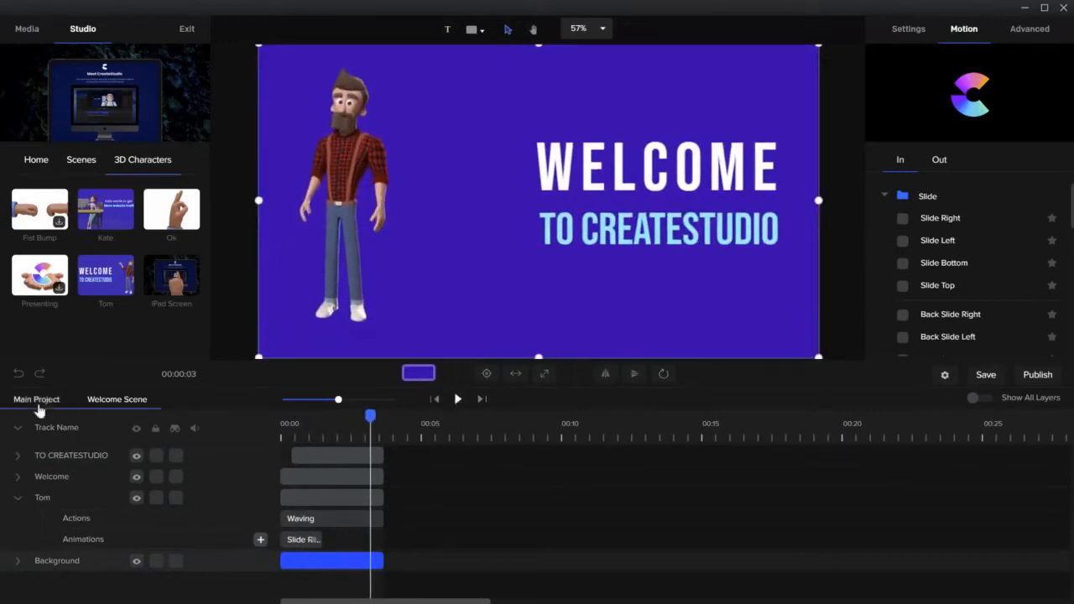
- Collapse Tom's track, select all four scene layers together and view the options available for them, such as Create Group
left_click(18, 498)
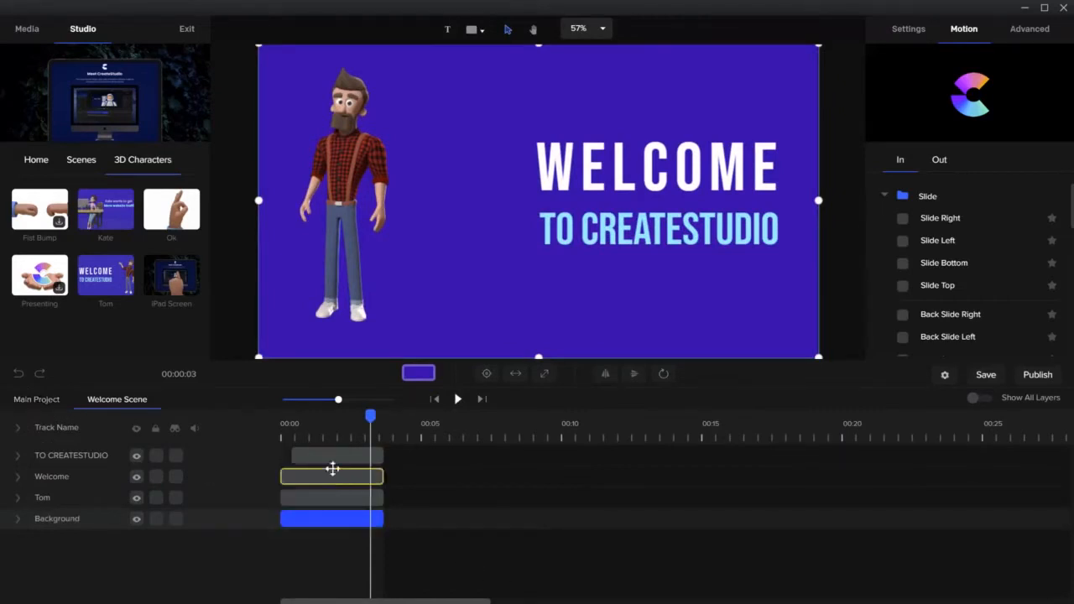
left_click(335, 475)
left_click(340, 456)
left_click(348, 476, "shift")
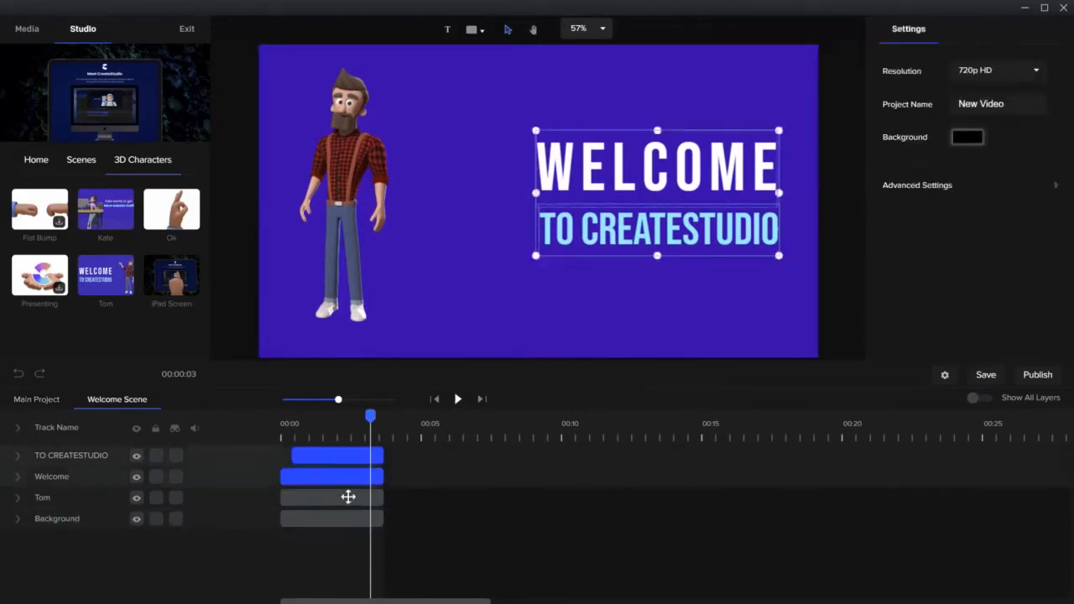
left_click(347, 497, "shift")
left_click(347, 517, "shift")
right_click(350, 486)
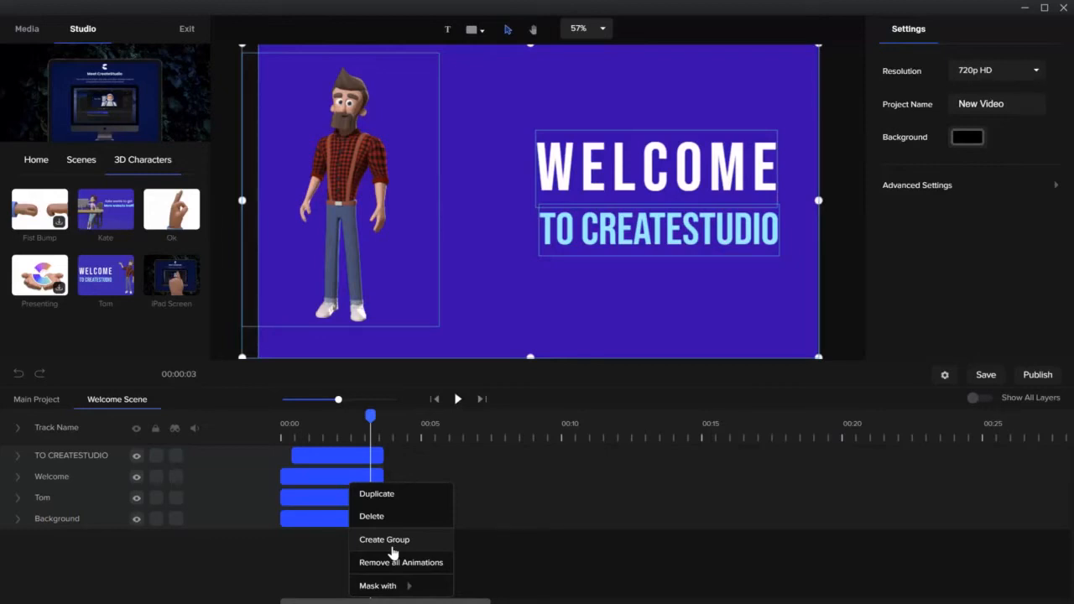
left_click(524, 527)
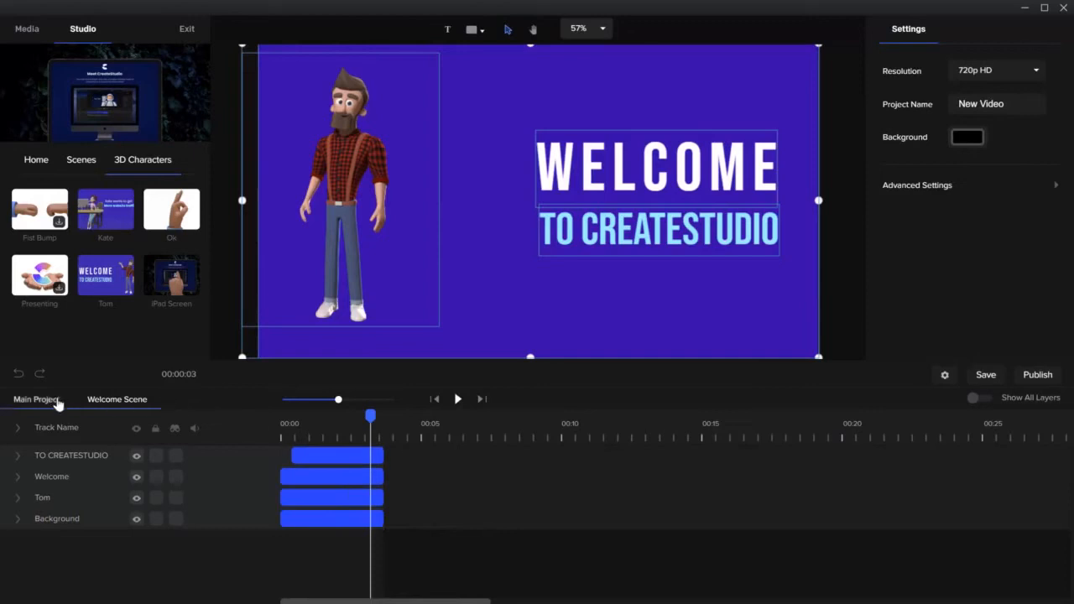
- Return to the Main Project timeline and place the playhead at the end of the Welcome Scene clip
left_click(56, 402)
left_click(344, 458)
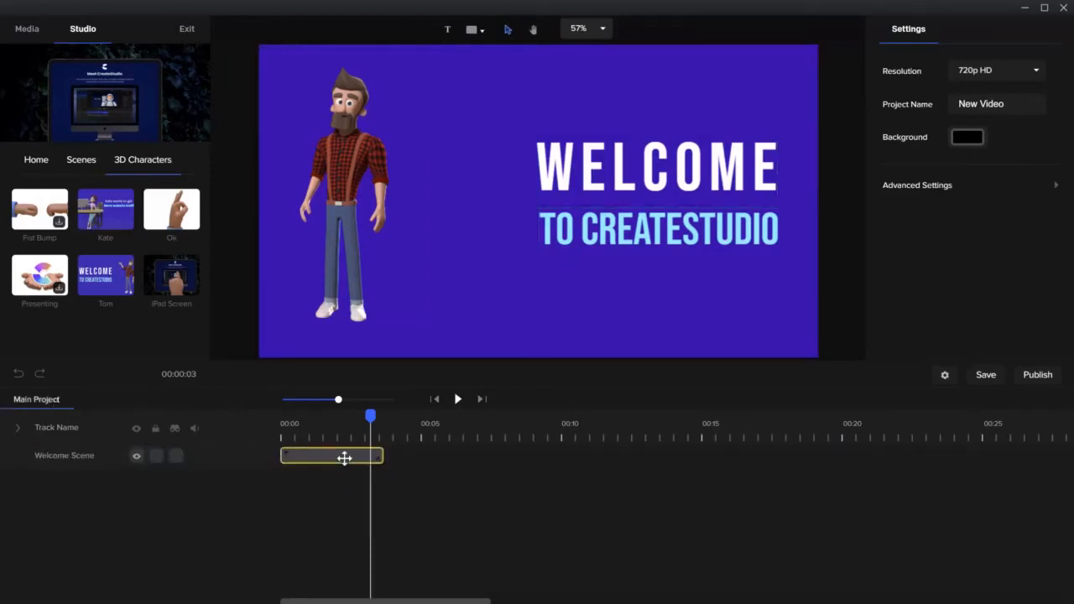
left_click_drag(361, 418, 385, 393)
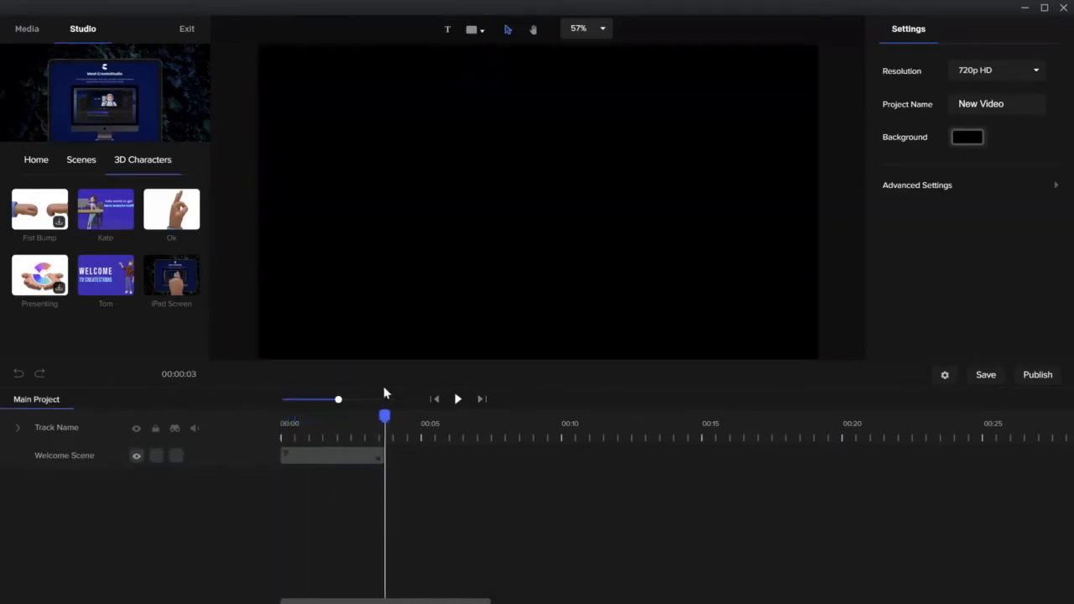
- Browse the Studio's 3D characters and add Sally to the Main Project at the end of the Welcome Scene
left_click(76, 165)
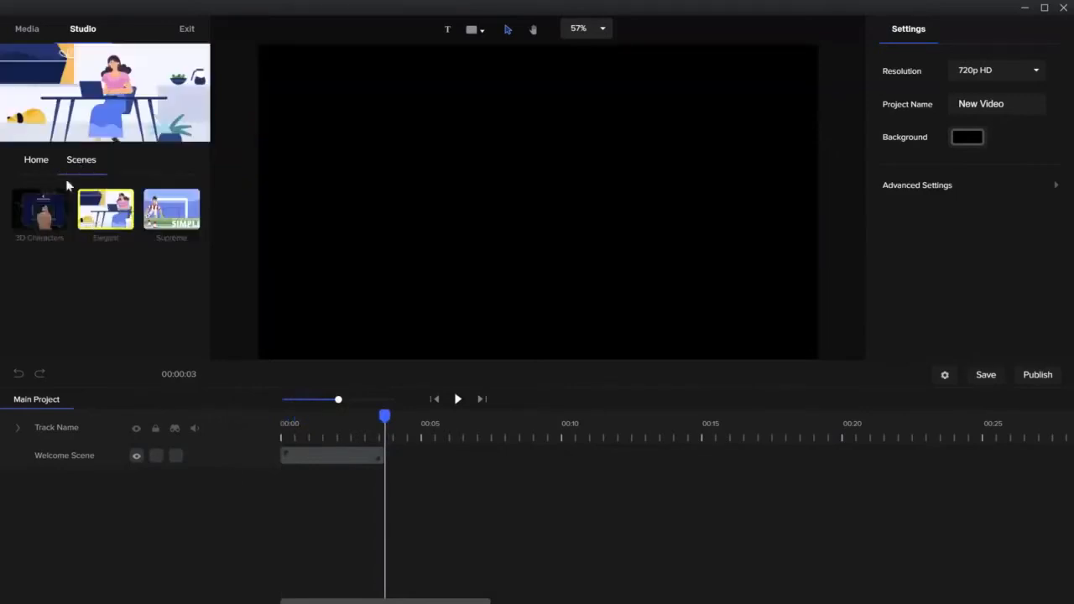
left_click(38, 163)
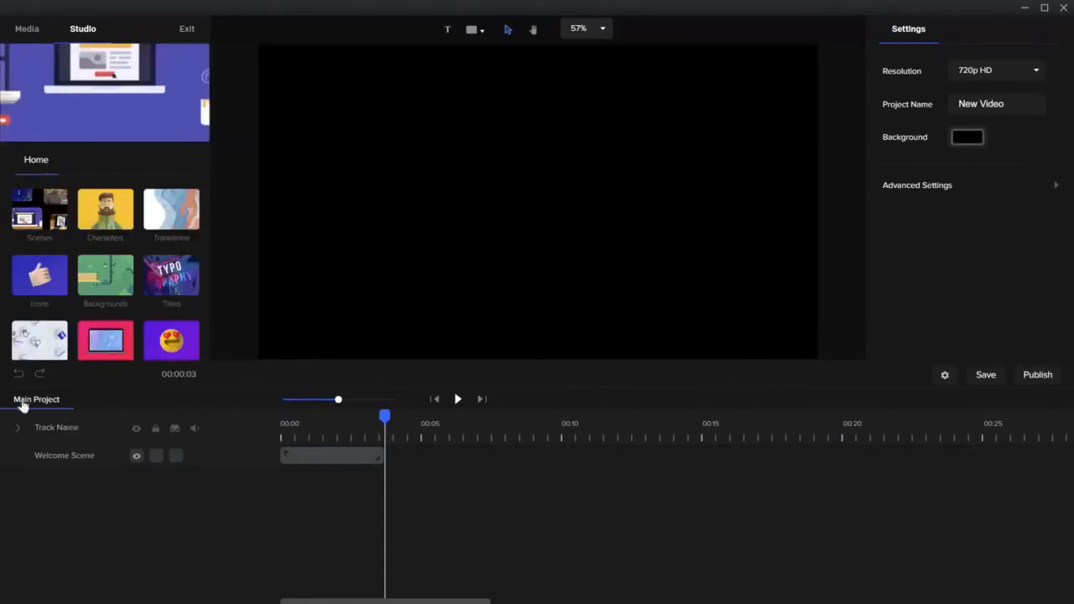
left_click(120, 225)
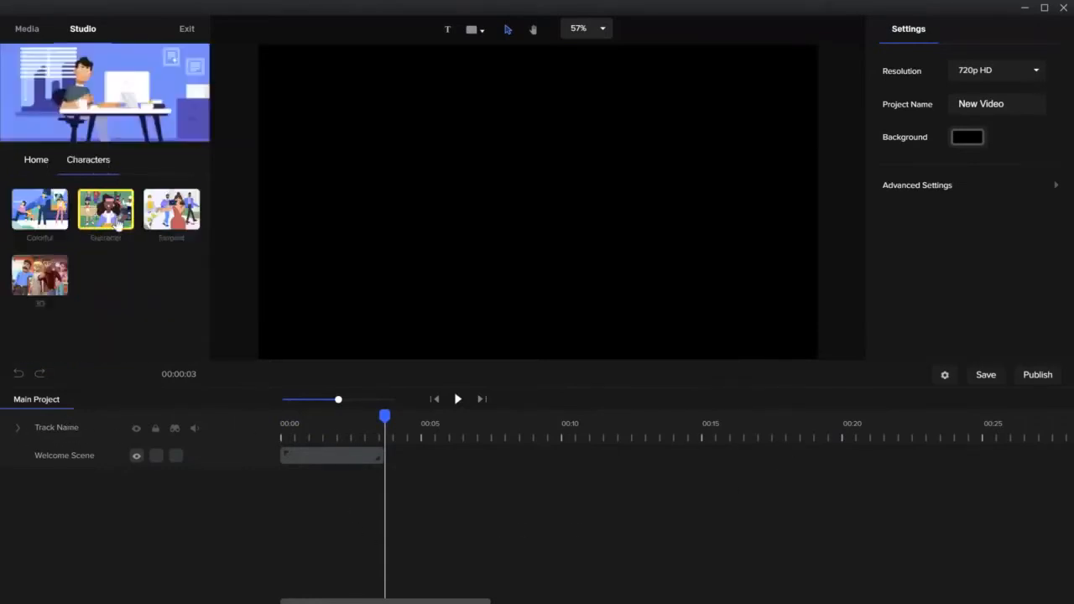
left_click(40, 276)
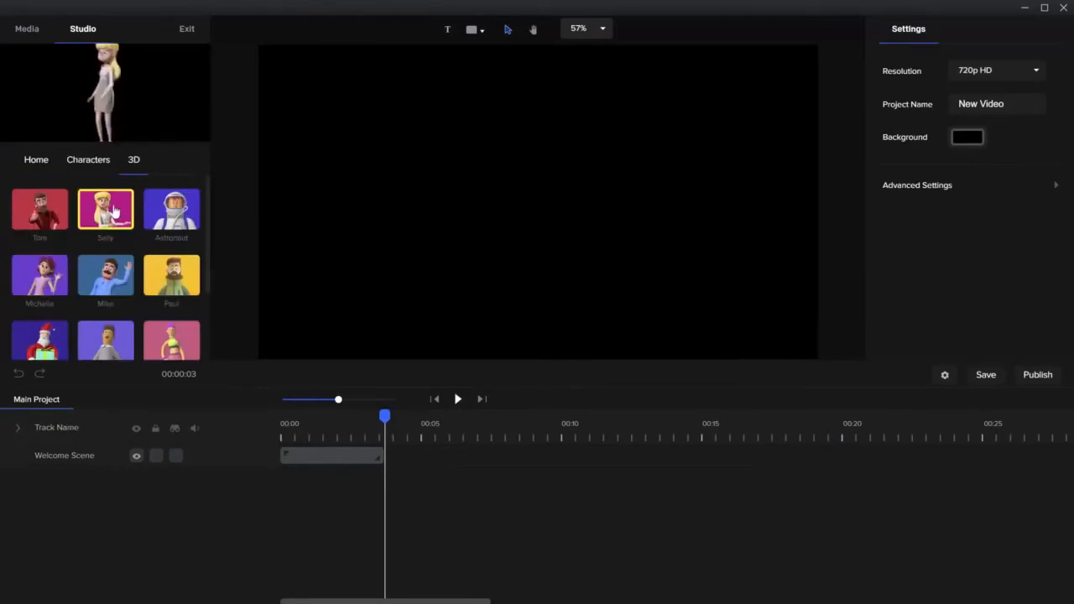
left_click_drag(109, 214, 523, 221)
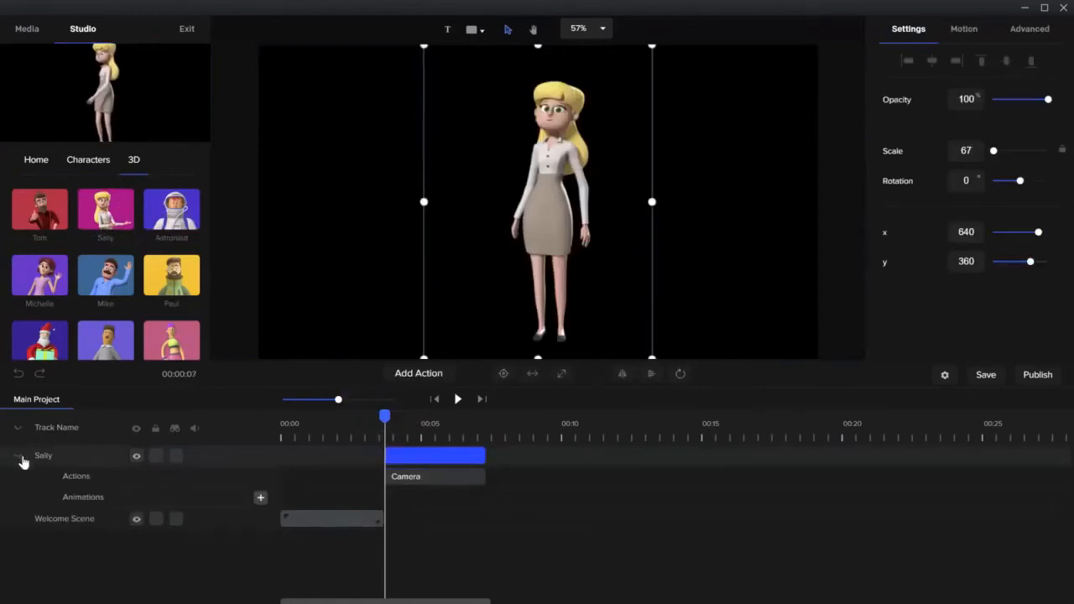
- Collapse Sally's track, create a group from her clip and rename the group Scene 2
left_click(19, 458)
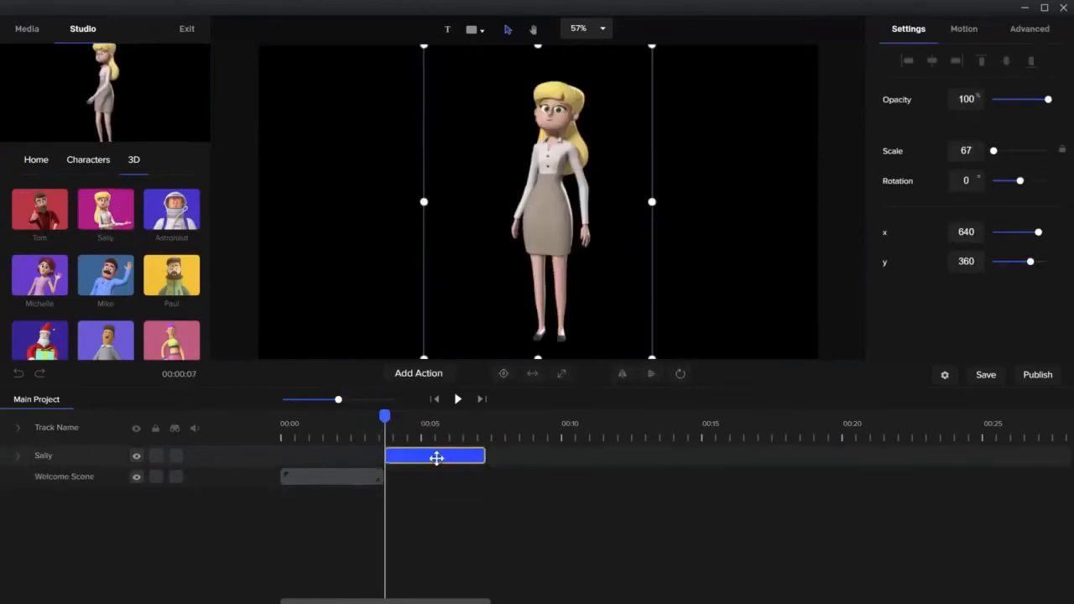
right_click(457, 460)
left_click(485, 518)
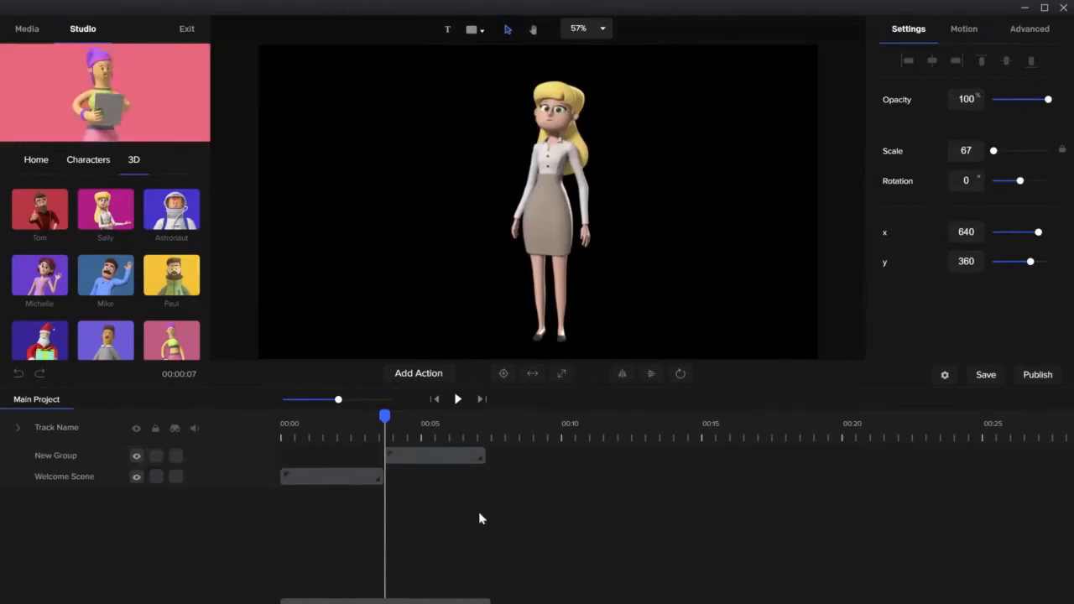
double_click(48, 456)
type("Scene 2")
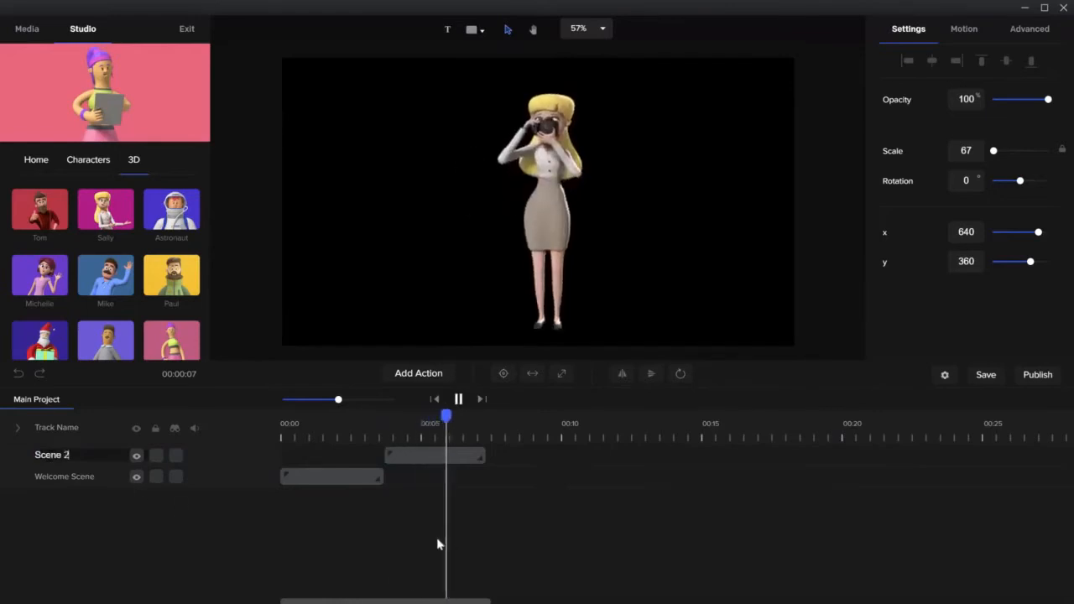
key("space")
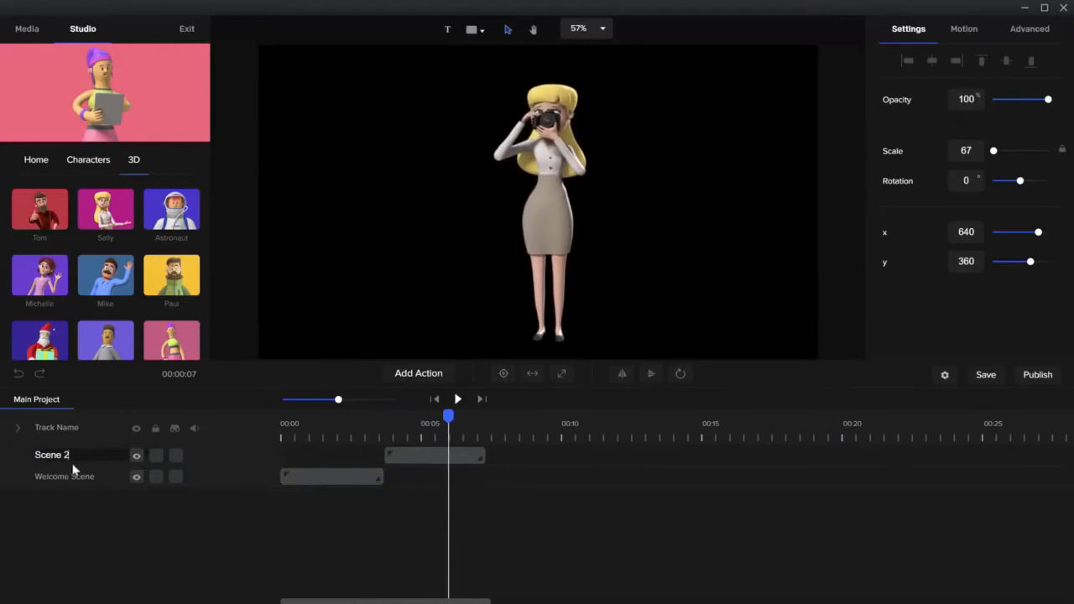
key("Return")
- Place the playhead near 5 seconds, open the Scene 2 group for editing and shift Sally's clip slightly earlier
left_click(410, 456)
left_click_drag(409, 435, 429, 414)
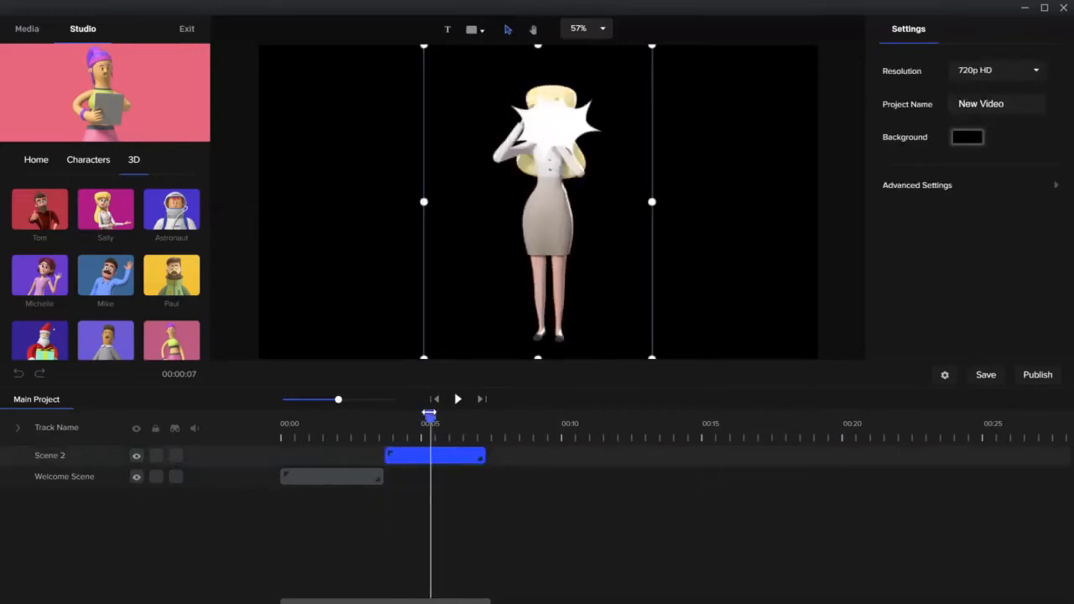
left_click(434, 458)
double_click(434, 457)
mouse_move(417, 455)
left_mouse_down()
mouse_move(312, 457)
mouse_move(422, 457)
left_mouse_up()
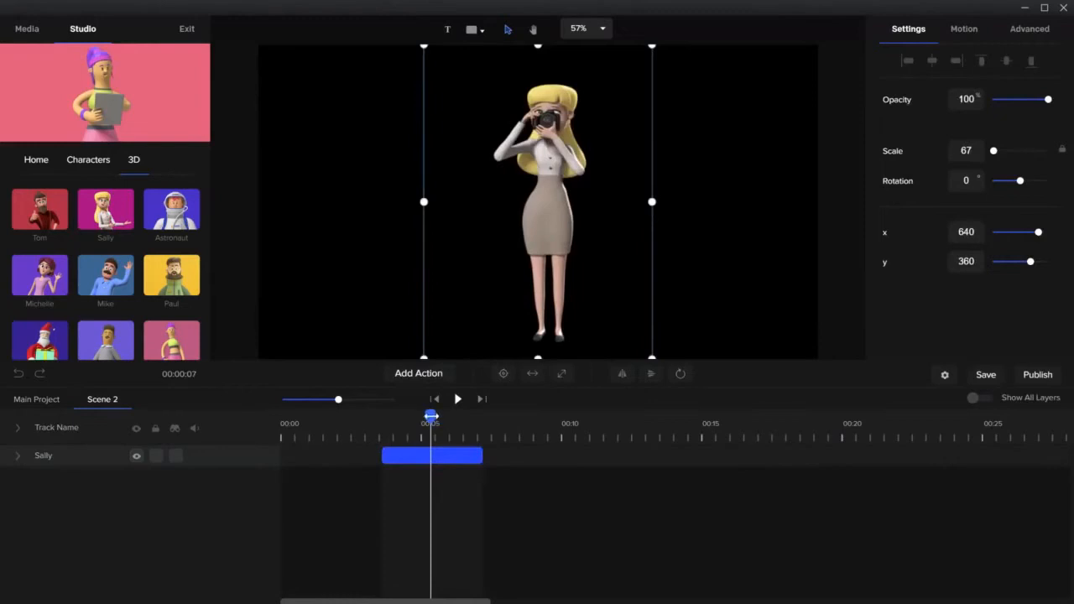
- Add the Sad action to Sally, check it near 8 seconds and expand her track to show both actions
left_click(444, 373)
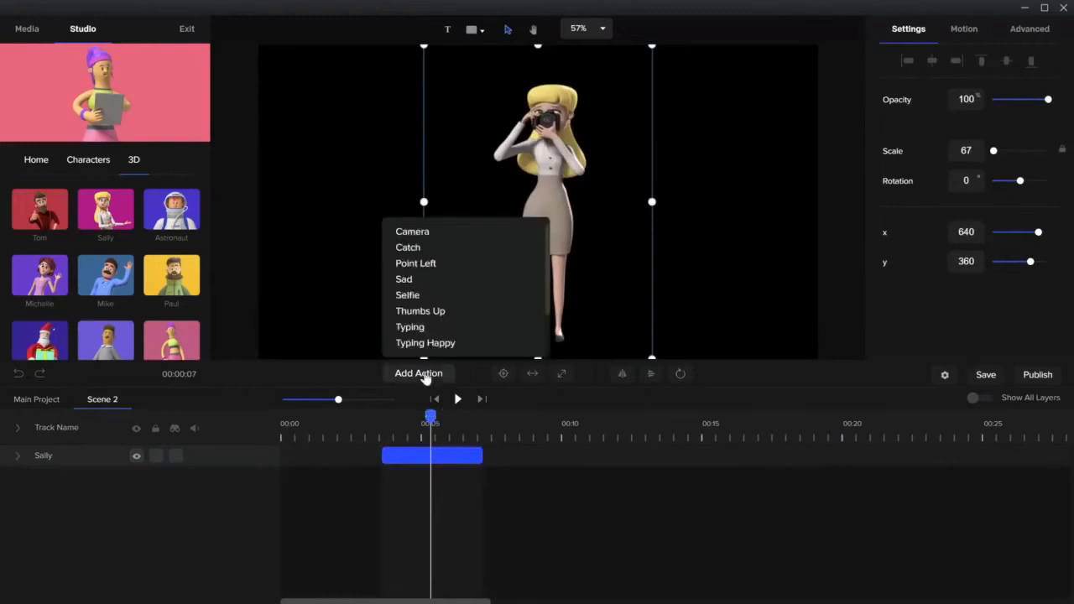
left_click(435, 281)
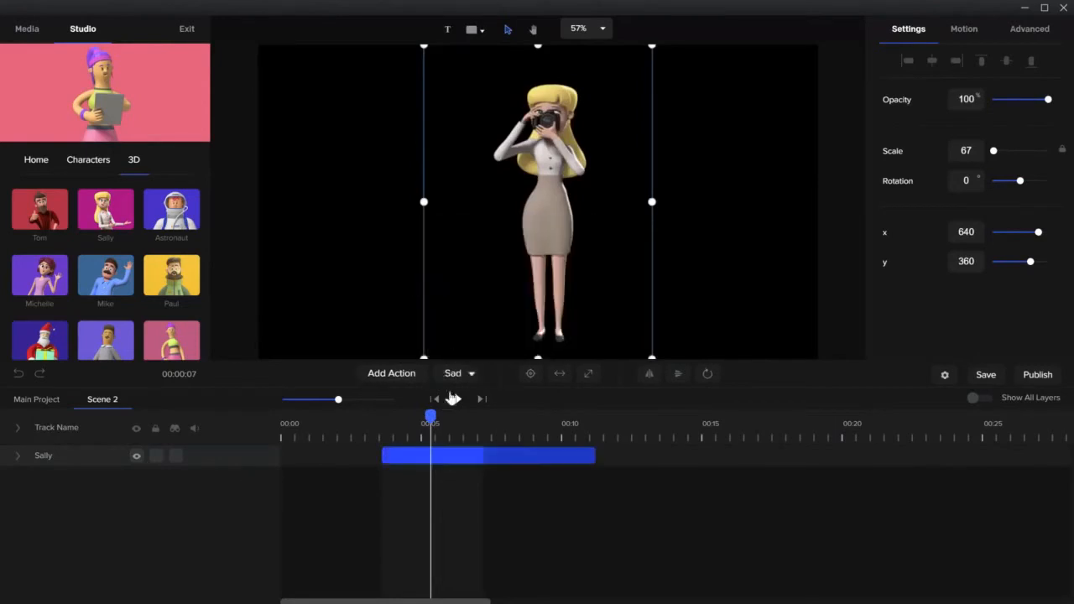
left_click_drag(431, 414, 518, 414)
left_click(17, 459)
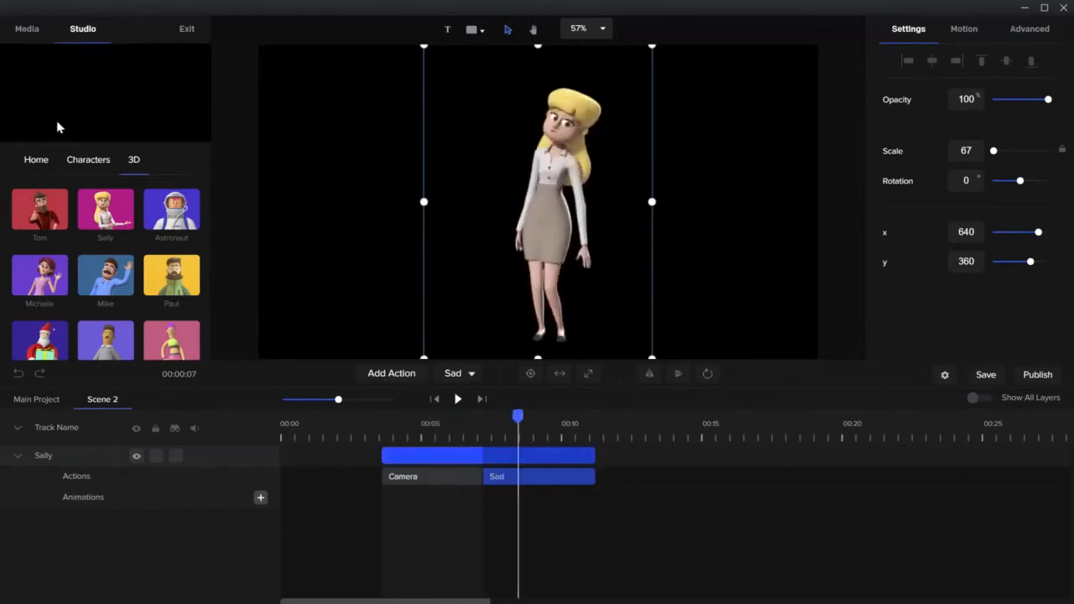
- Browse the Studio's 3D backgrounds and add the Classroom background to Scene 2
left_click(36, 159)
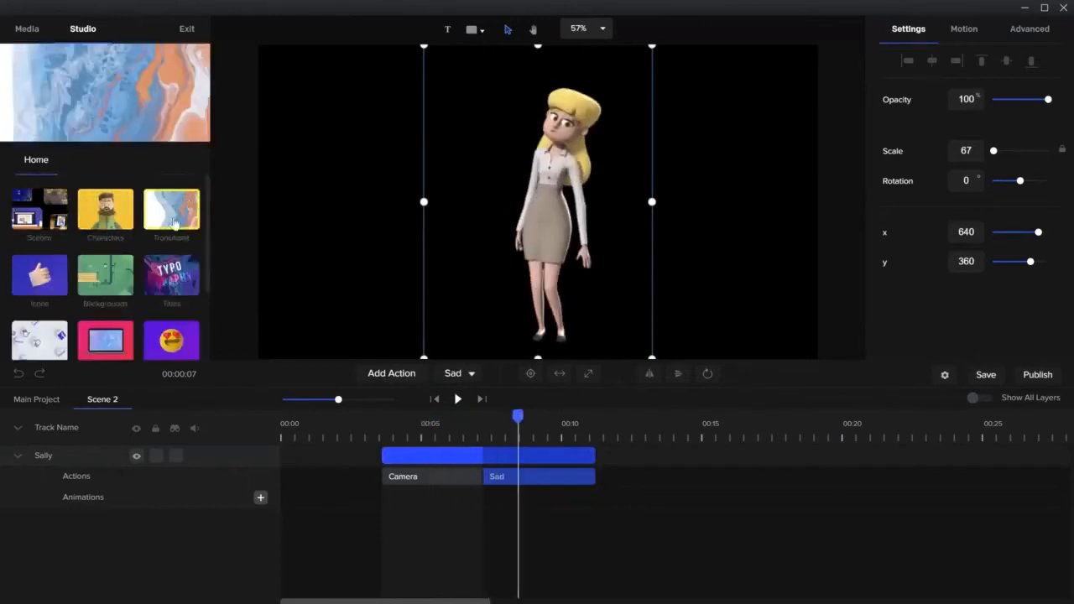
left_click(105, 274)
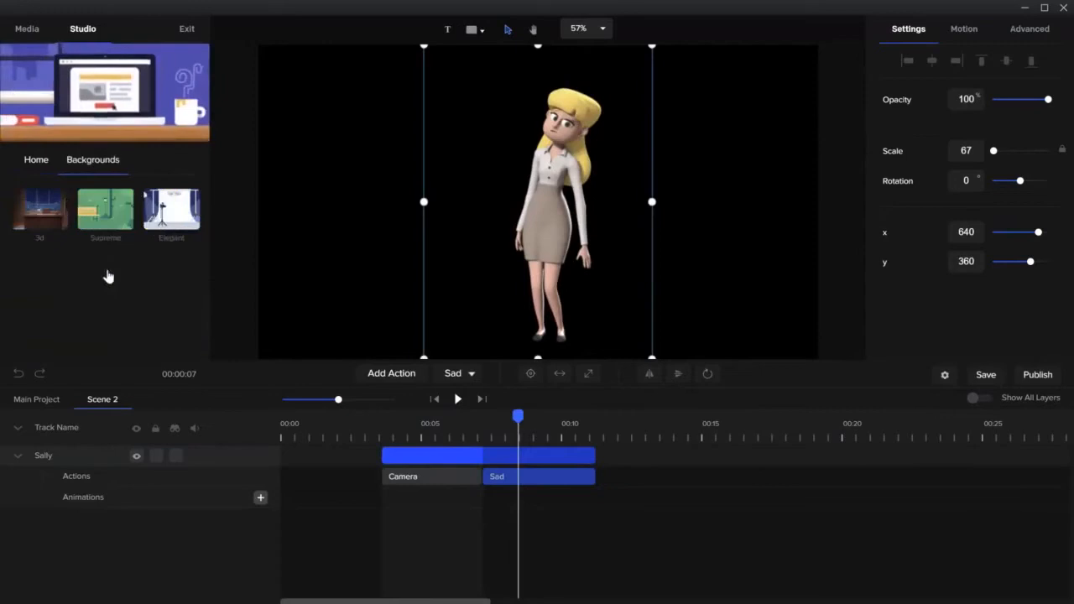
left_click(44, 217)
left_click(57, 277)
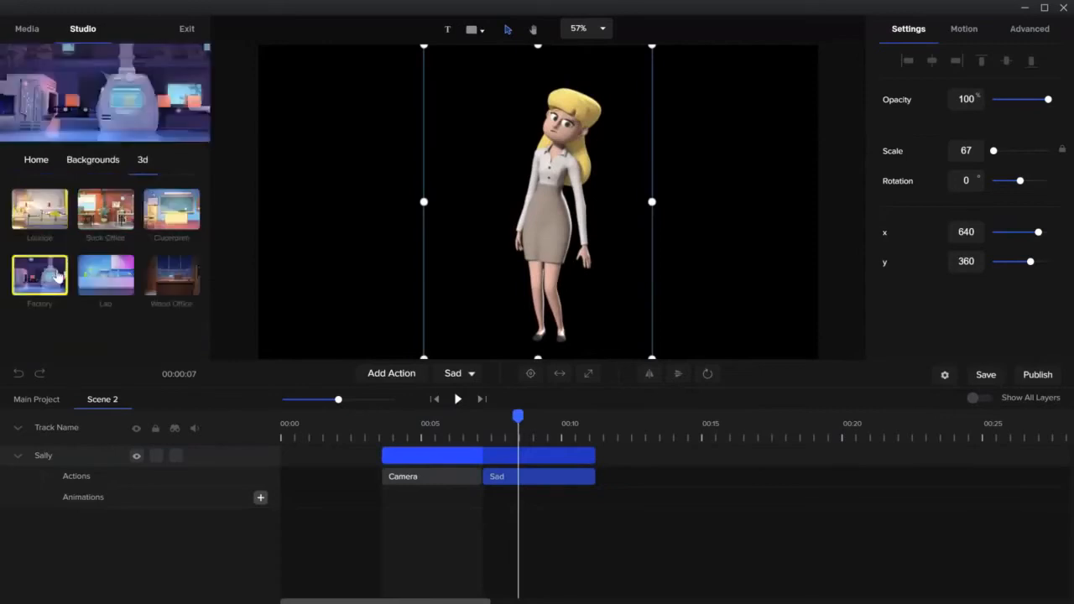
left_click(104, 280)
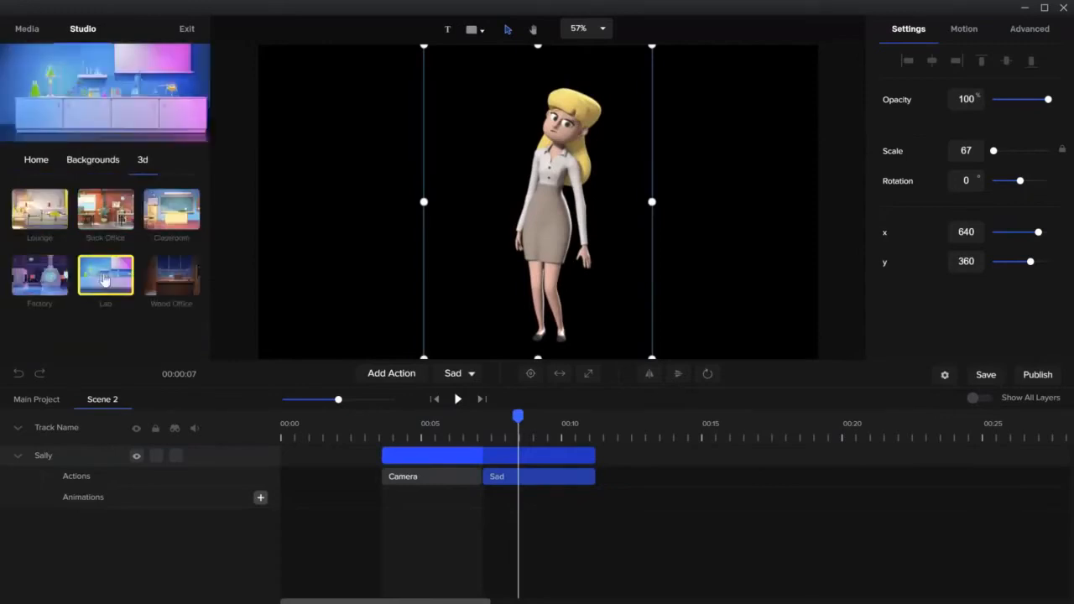
left_click(172, 224)
left_click_drag(172, 220, 385, 215)
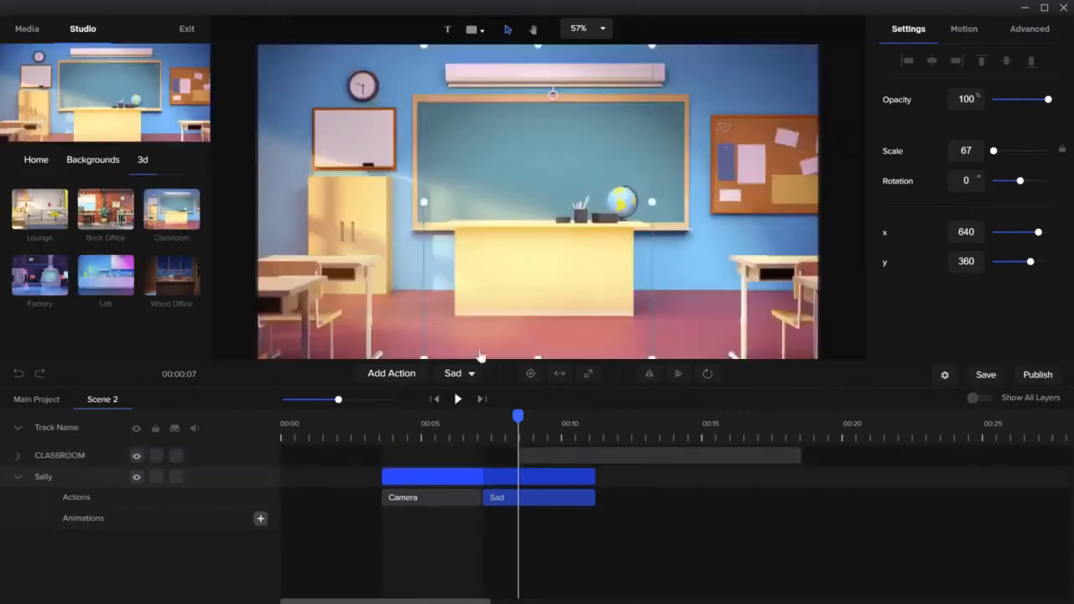
- Shift the Classroom clip earlier so it covers the playhead and reorder its layer beneath Sally
left_click_drag(554, 453, 577, 520)
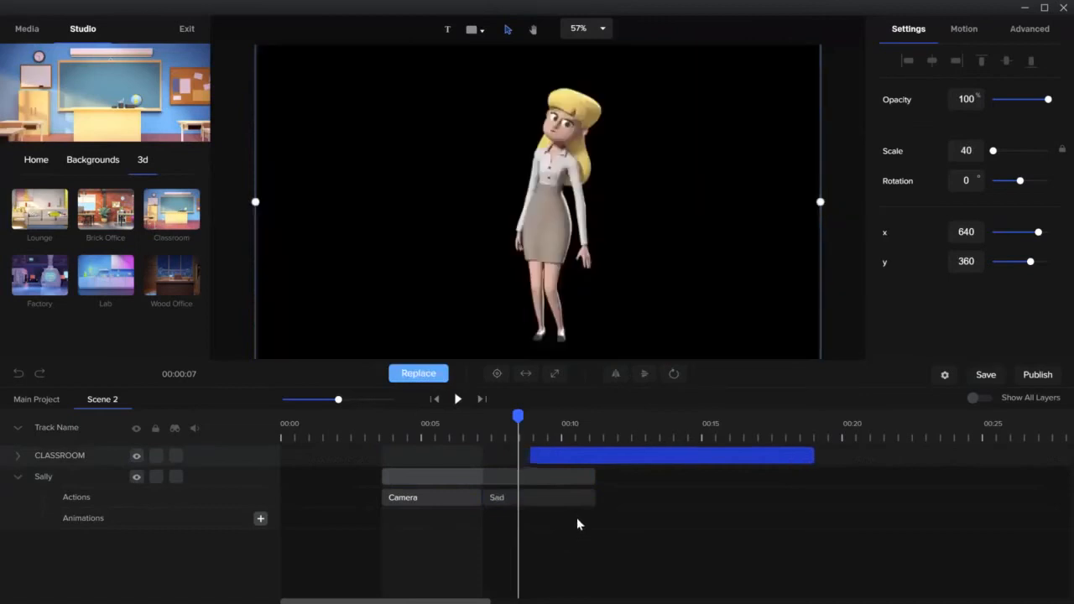
left_click_drag(590, 453, 562, 453)
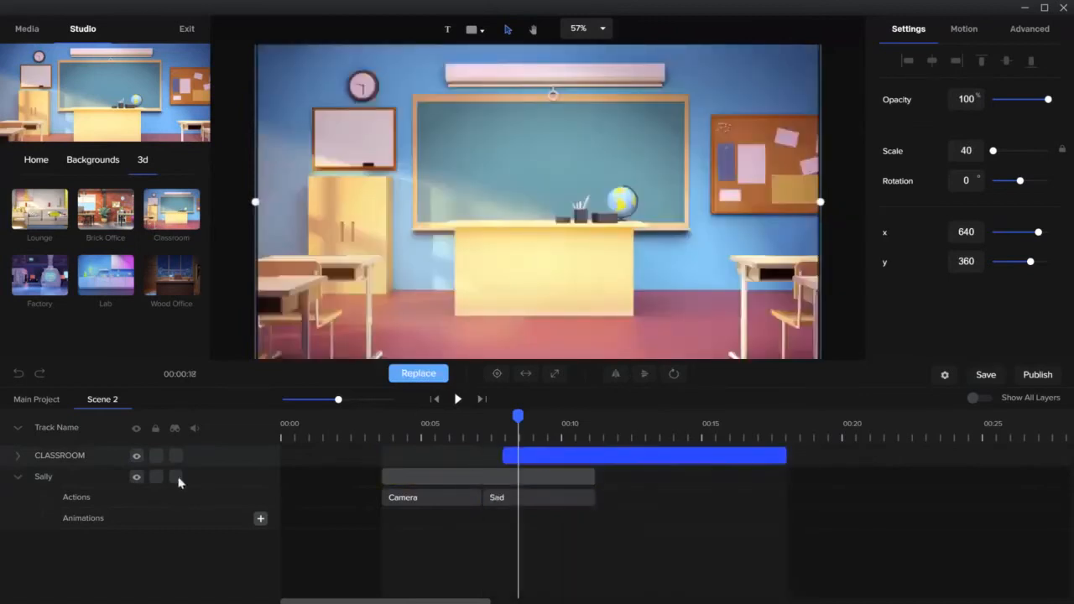
left_click_drag(38, 454, 37, 486)
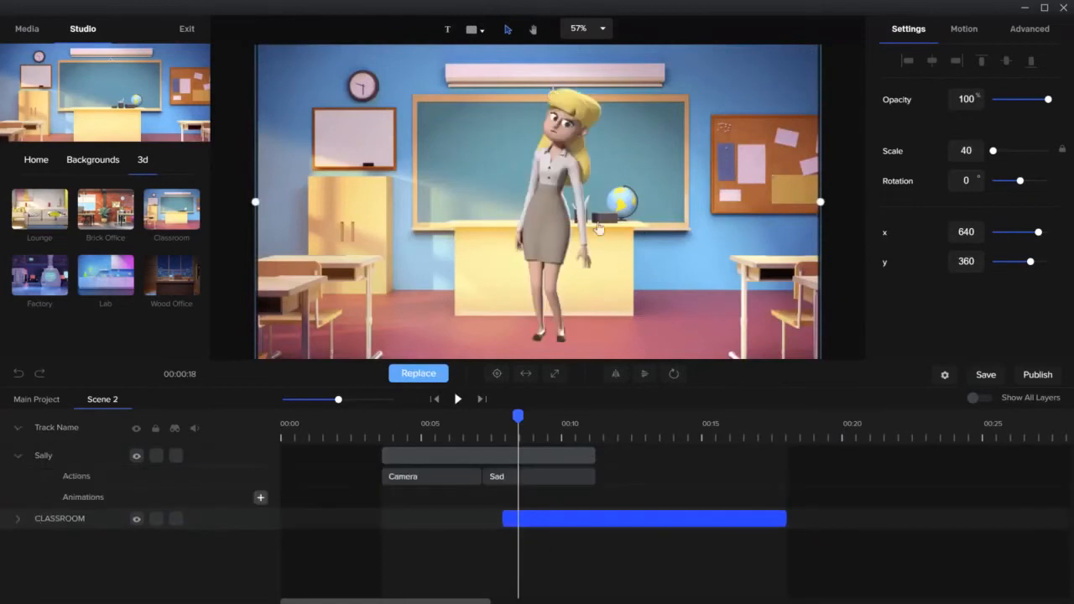
- Move Sally to the right side of the classroom, about x 925, y 322, and align the Classroom clip's start with hers
left_click(618, 242)
left_click_drag(625, 190, 669, 185)
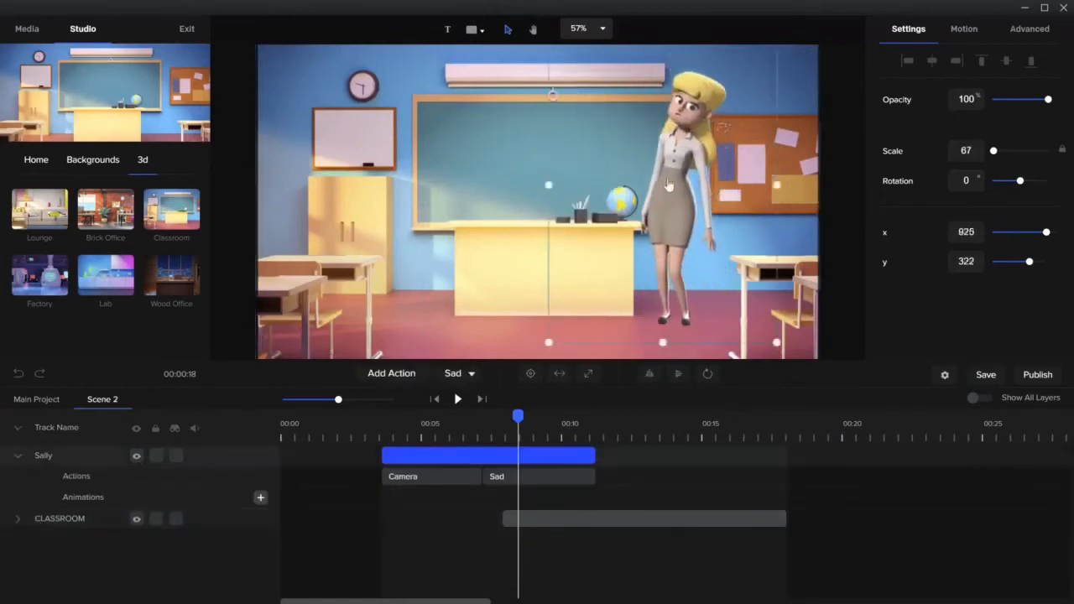
left_click_drag(578, 518, 455, 514)
- Play Scene 2 from about 7 seconds to preview Sally's Sad action in the classroom
left_click(478, 420)
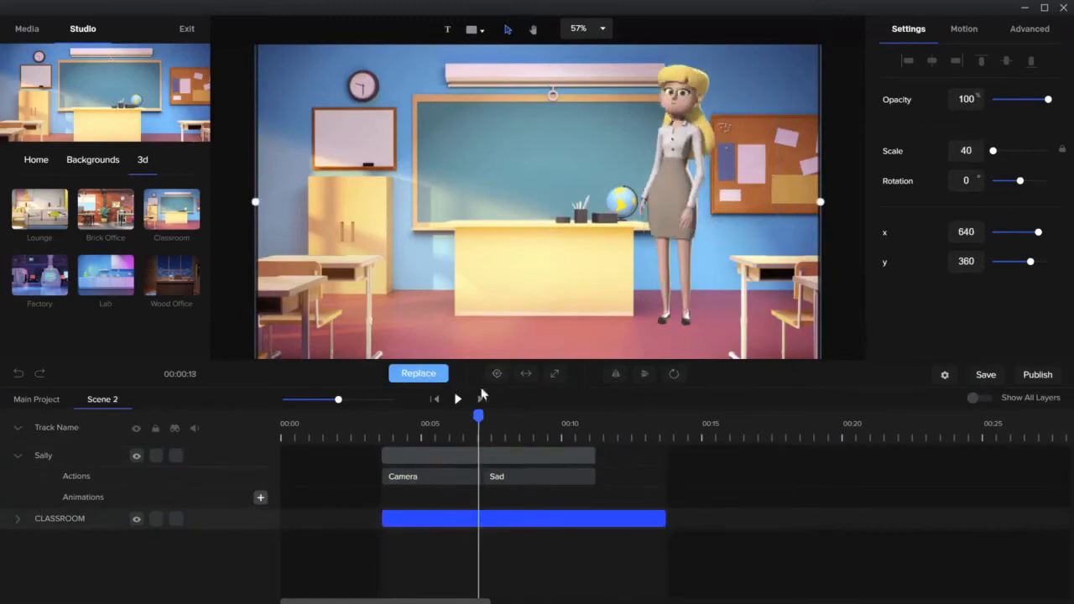
left_click(459, 399)
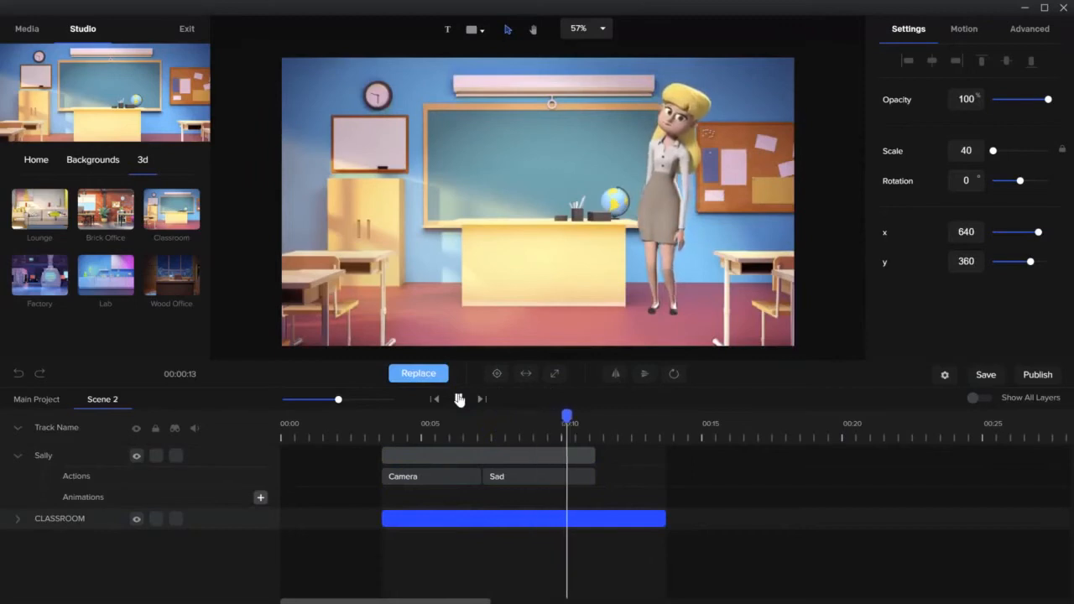
left_click(459, 399)
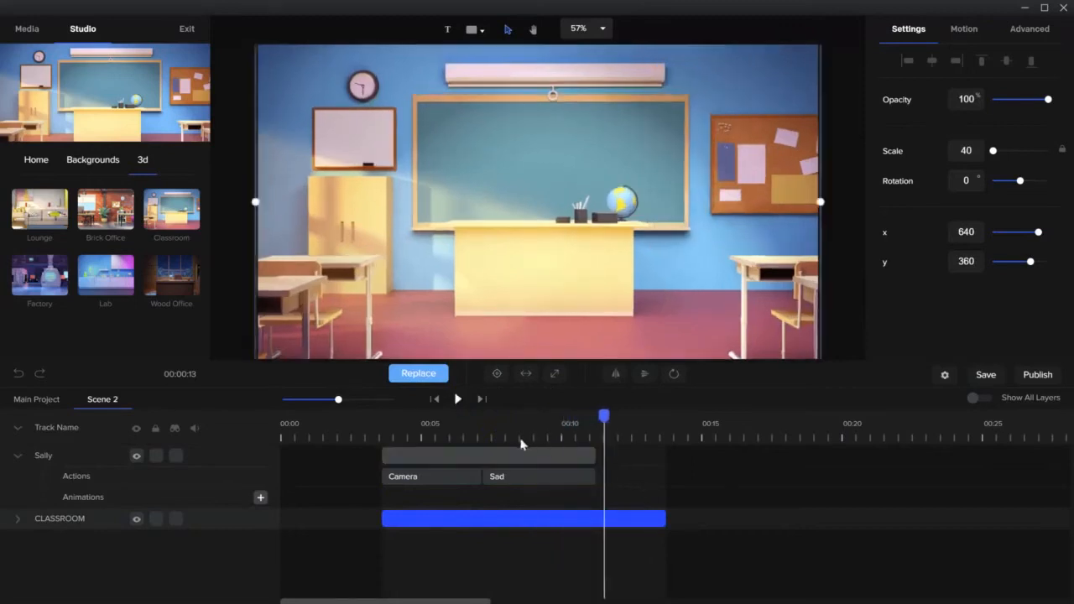
- Trim the end of the Classroom clip to match the end of Sally's clip and place the playhead just past it
mouse_move(604, 416)
left_mouse_down()
mouse_move(578, 416)
mouse_move(592, 417)
left_mouse_up()
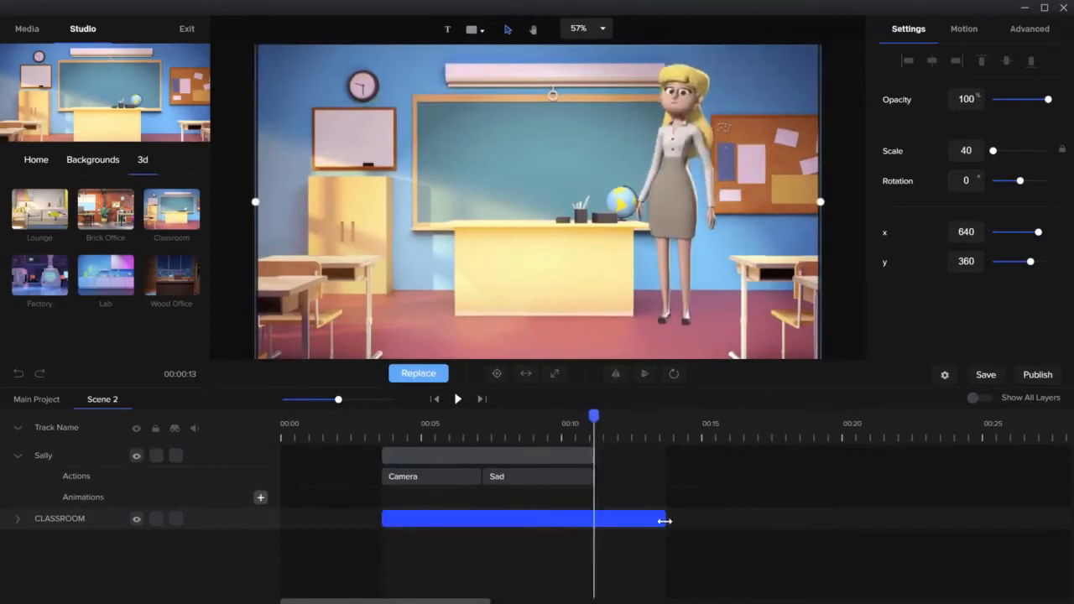
left_click_drag(666, 518, 601, 519)
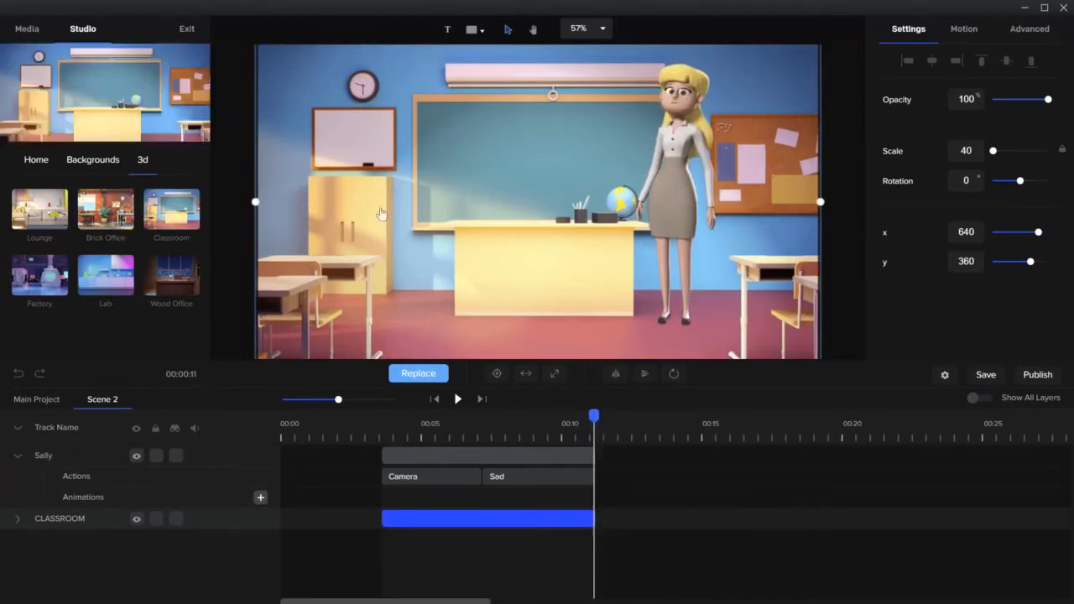
left_click(602, 419)
mouse_move(170, 281)
left_mouse_down()
mouse_move(628, 496)
mouse_move(291, 402)
mouse_move(170, 281)
left_mouse_up()
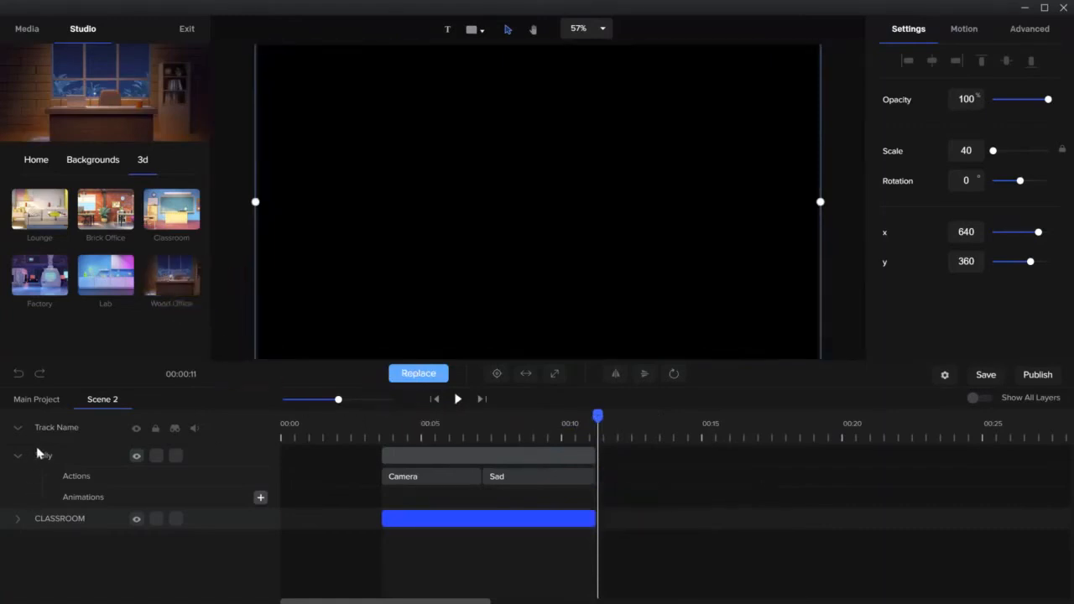
- Return to the Main Project, open the Welcome Scene group and place the playhead near 2 seconds
left_click(56, 411)
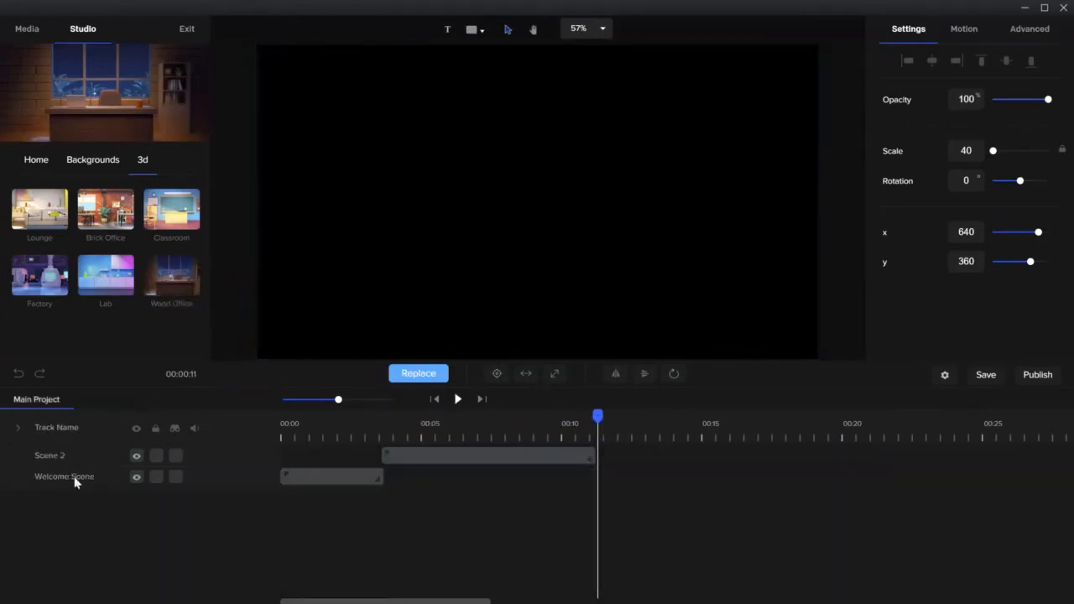
double_click(342, 479)
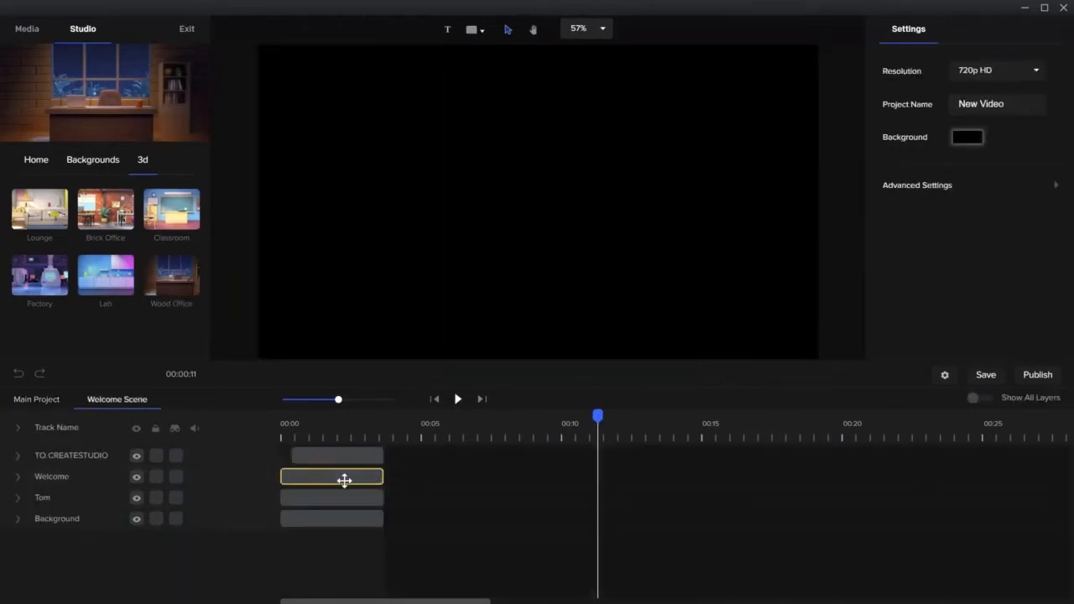
left_click(333, 446)
left_click(335, 498)
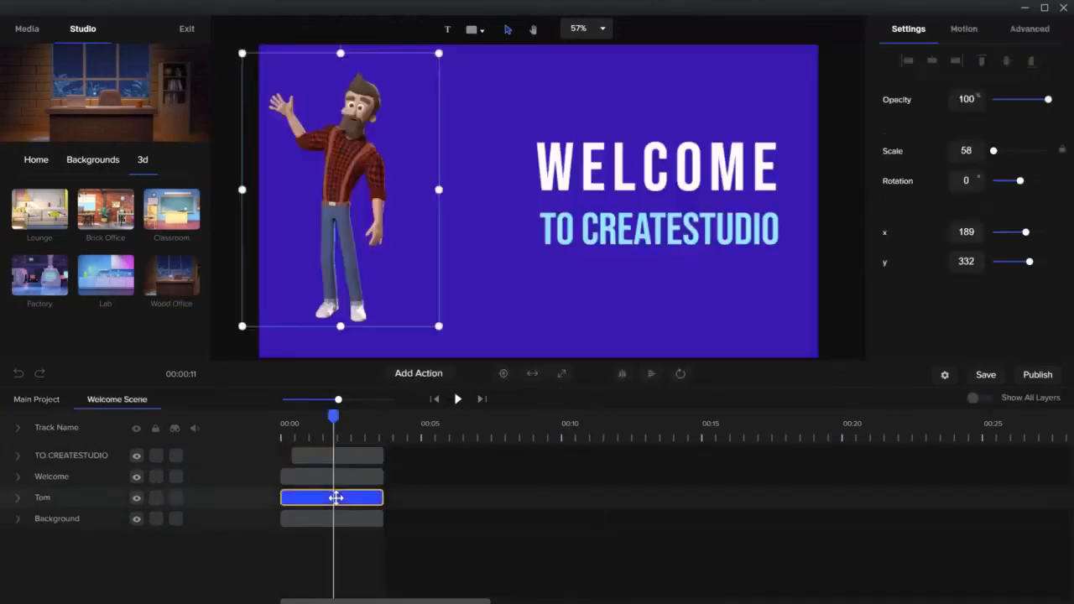
- Delete the solid Background layer from the Welcome Scene and add the Wood Office 3D background in its place
left_click(337, 518)
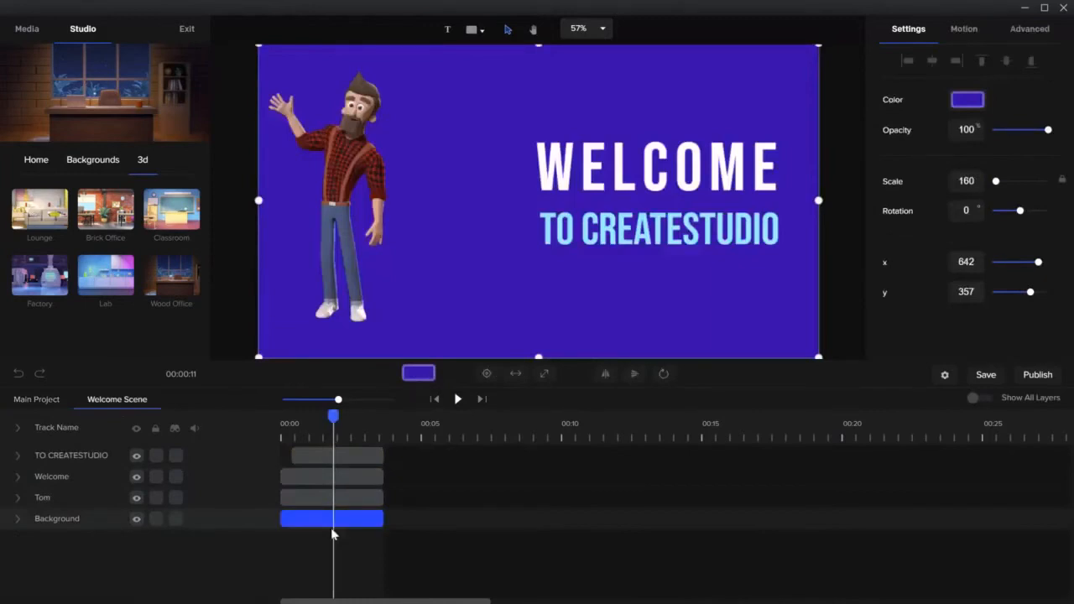
right_click(303, 519)
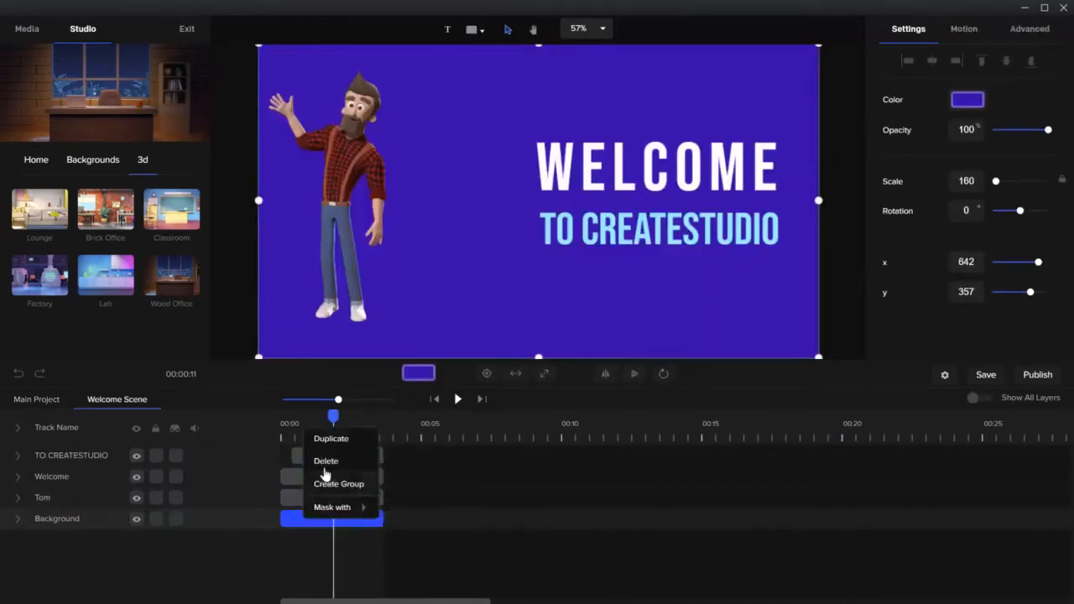
left_click(325, 463)
left_click_drag(171, 277, 435, 257)
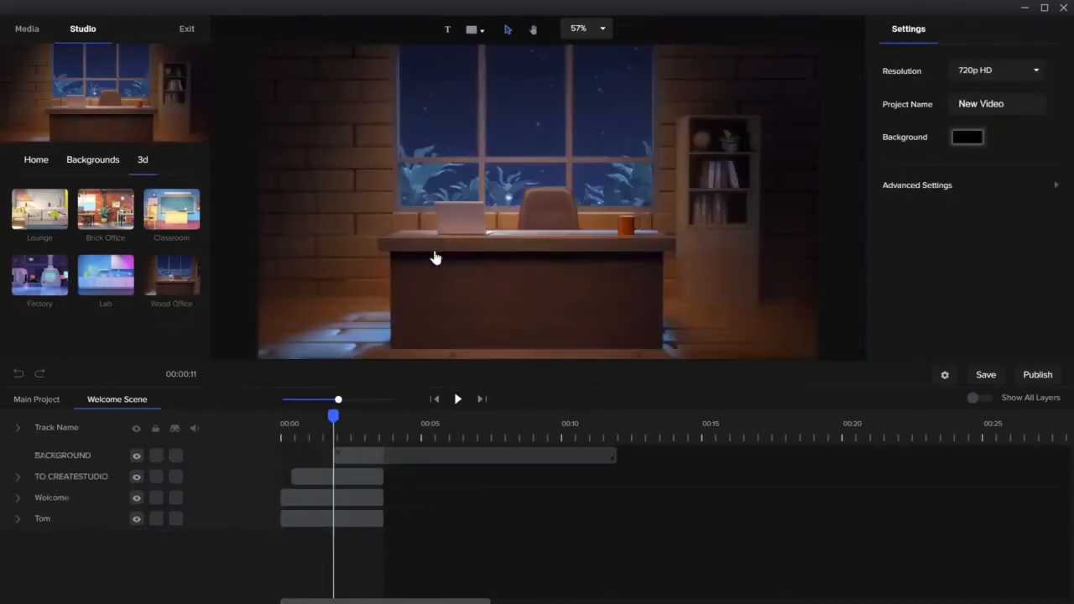
- Move the BACKGROUND layer below Tom in the Welcome Scene, shift its clip to start at 00:00 and place the playhead near 2 seconds
left_click(350, 456)
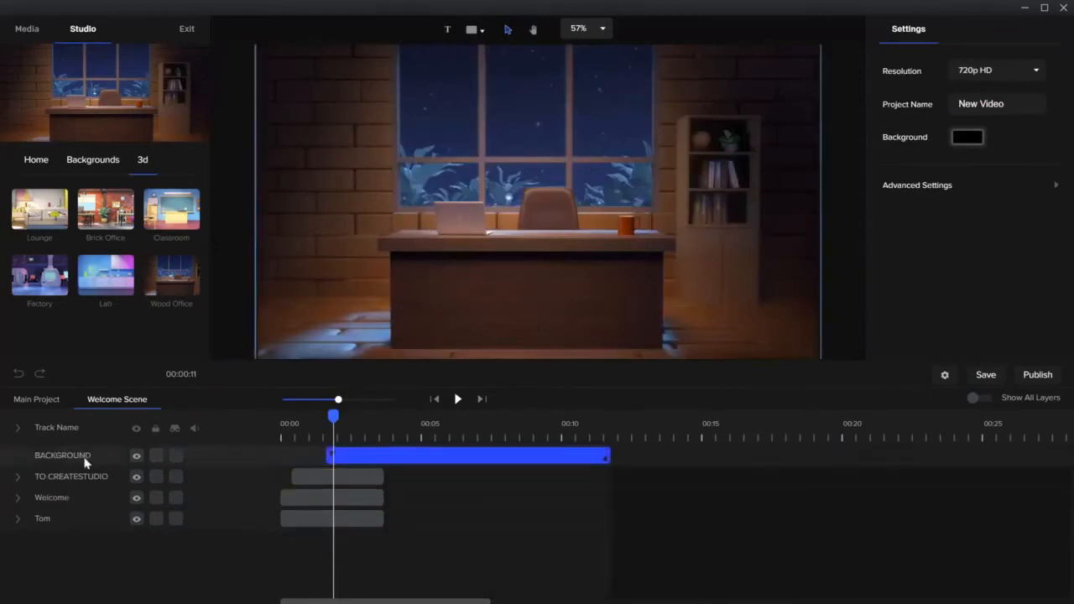
left_click_drag(84, 457, 82, 523)
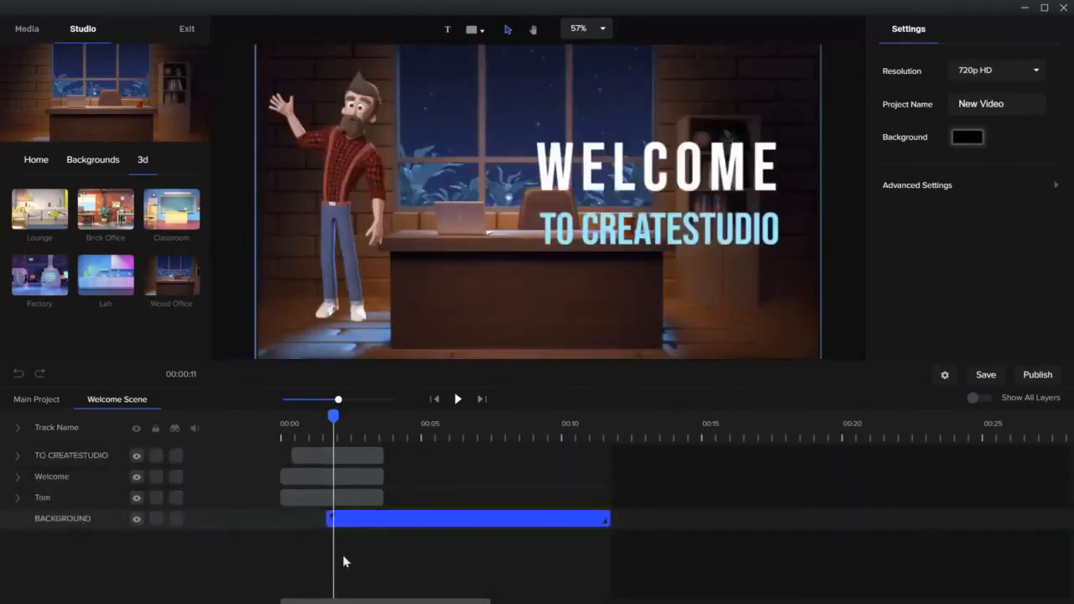
left_click_drag(447, 526, 388, 517)
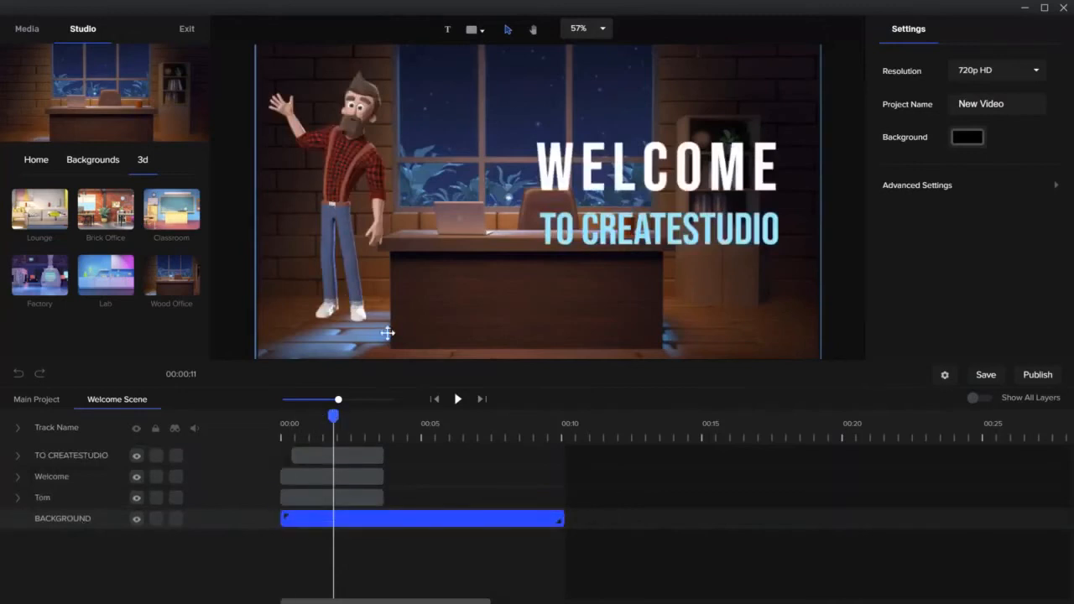
mouse_move(344, 412)
left_mouse_down()
mouse_move(360, 412)
mouse_move(293, 398)
mouse_move(338, 398)
left_mouse_up()
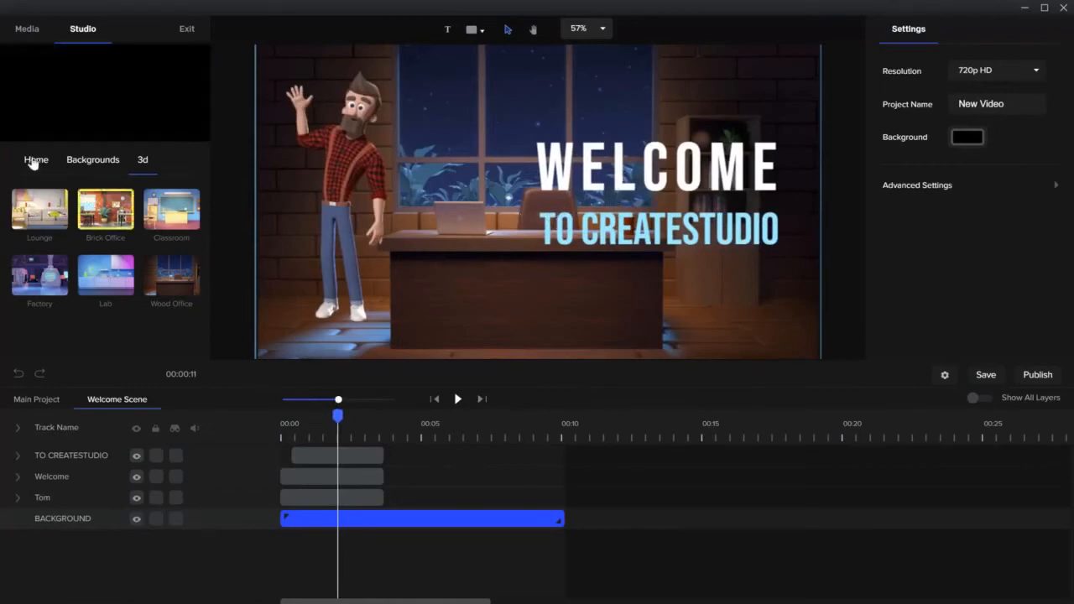
- Look through the Studio library's home categories down to Video FX and Shapes, and toggle Show All Layers on and back off
left_click(34, 161)
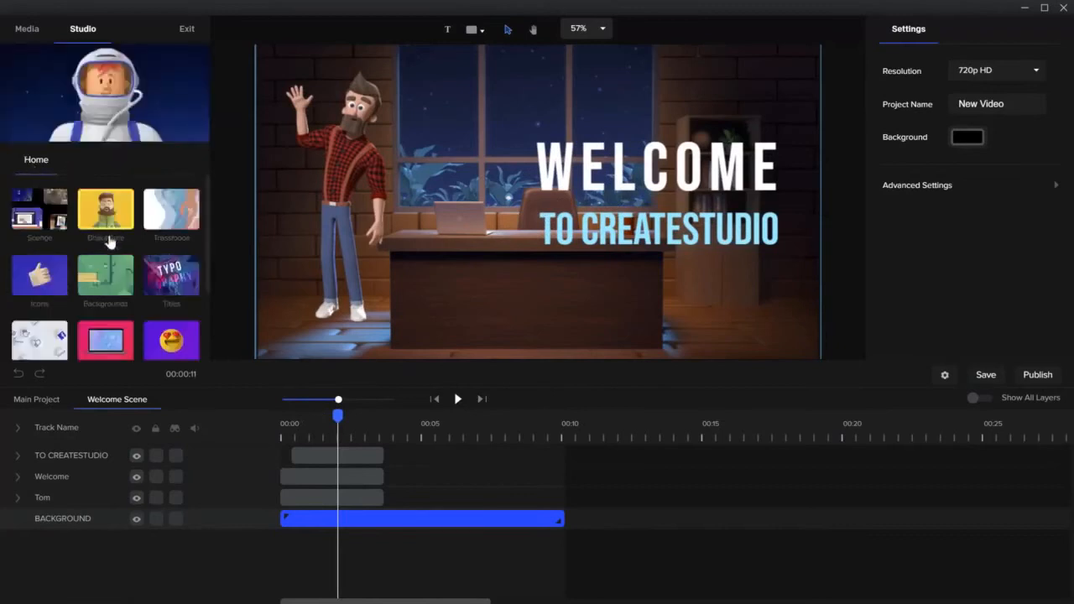
scroll(109, 252, "down", 2)
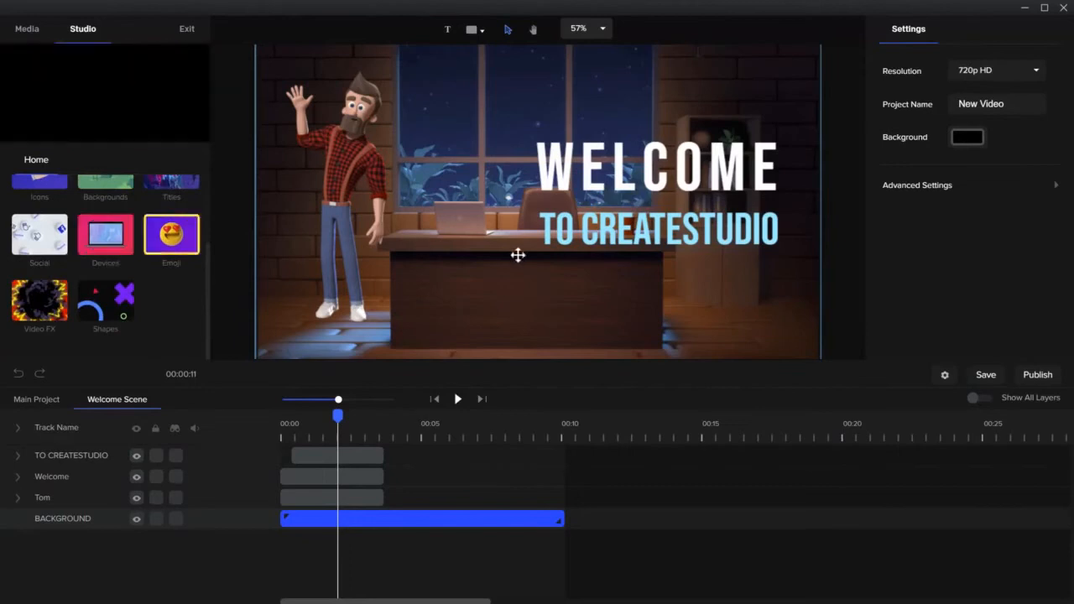
left_click(980, 399)
left_click(984, 399)
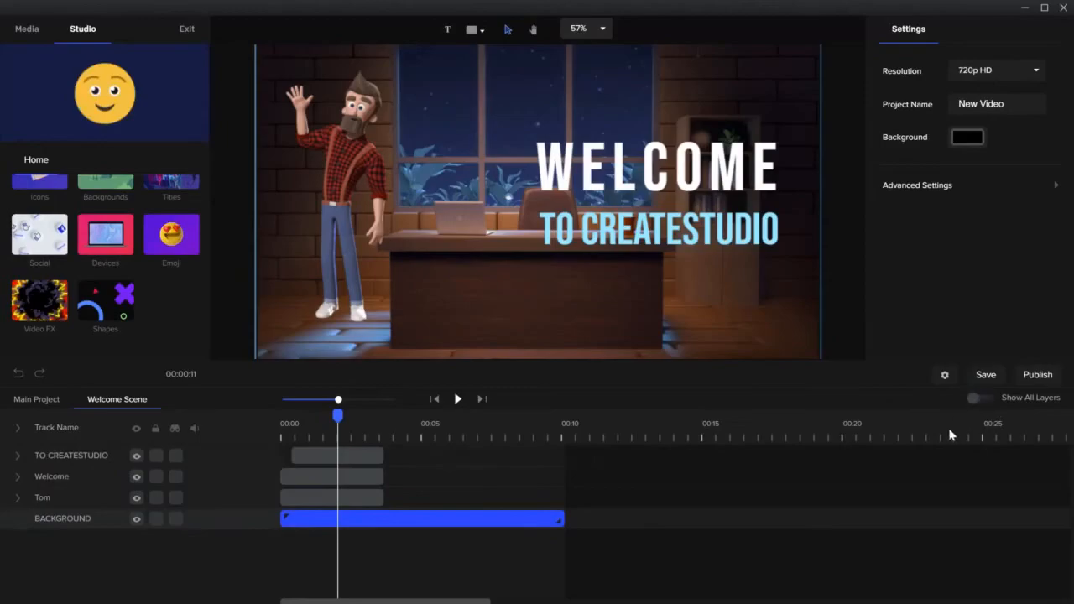